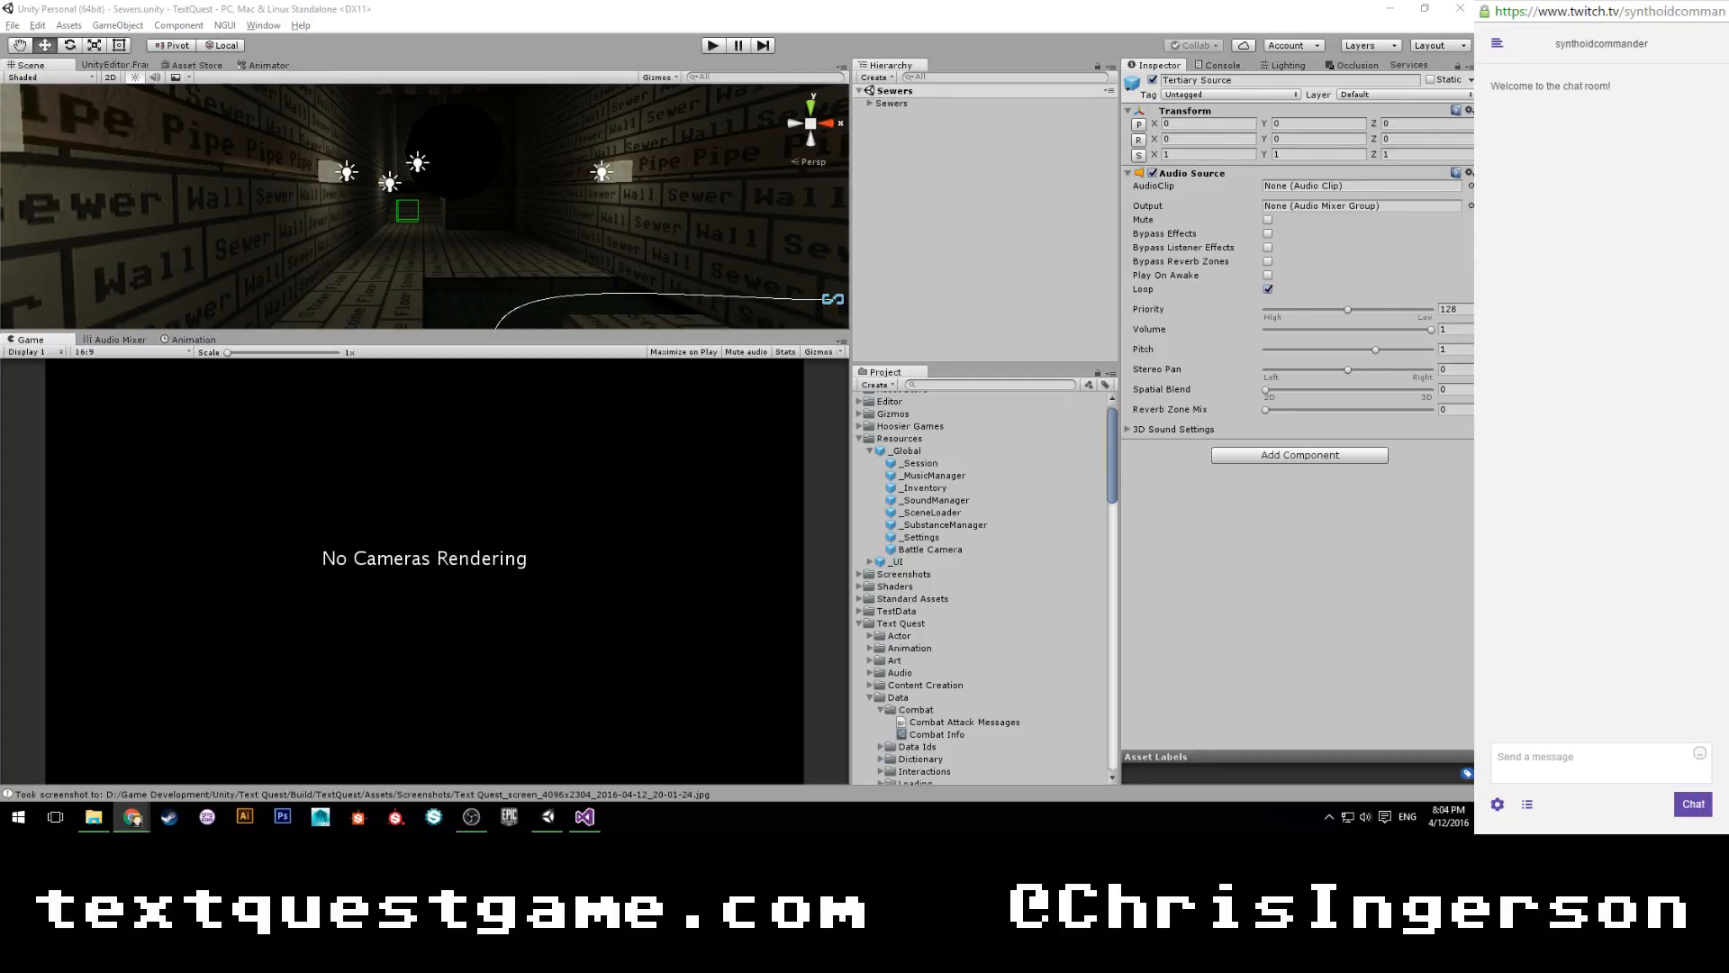
Step: Open the Castle scene from the Castle folder inside the Intro scenes folder
left_click(998, 284)
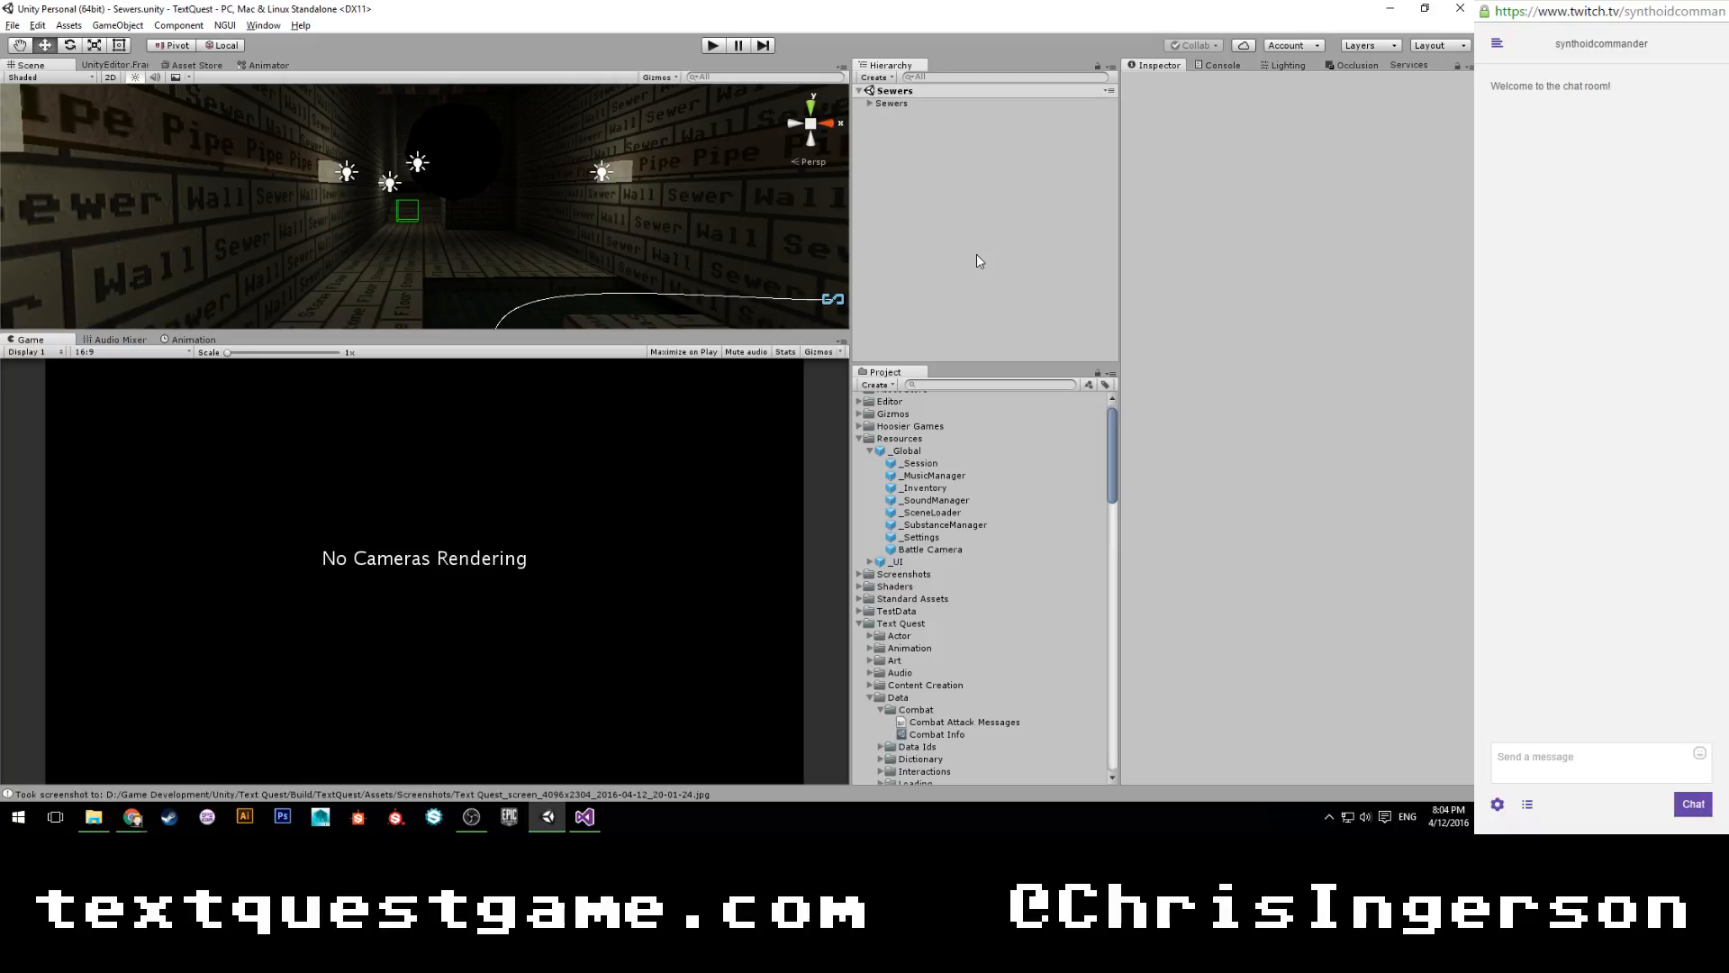
scroll(945, 540, "down", 5)
left_click(897, 527)
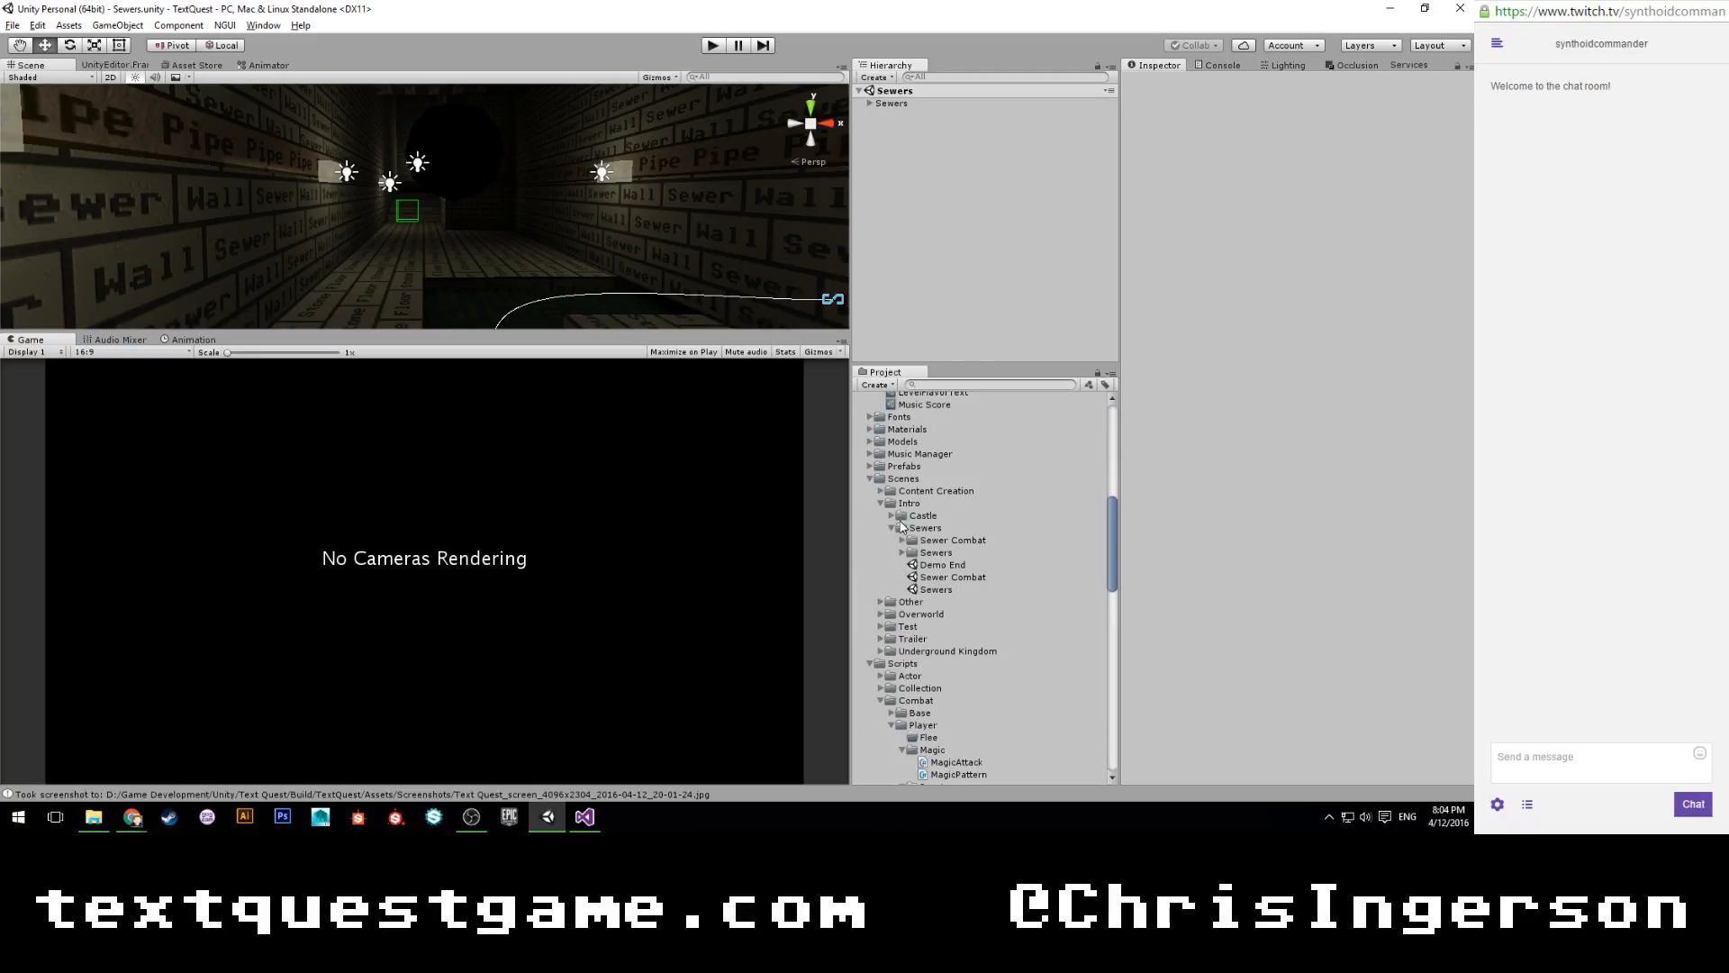
left_click(892, 515)
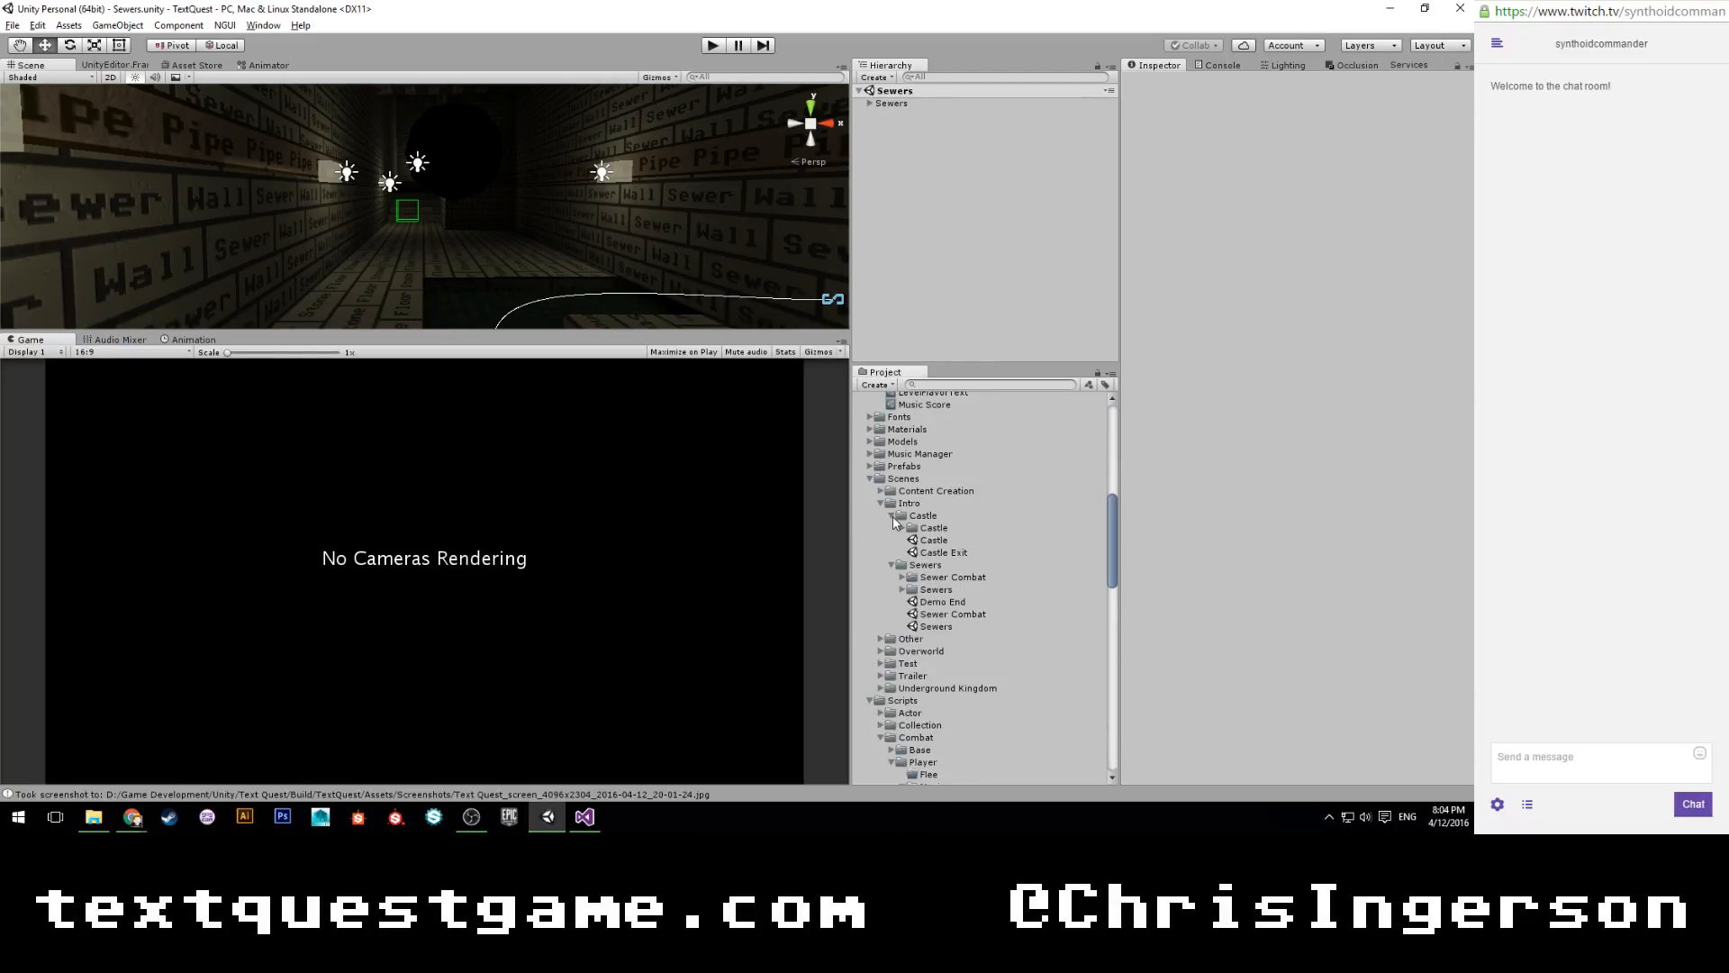
left_click(931, 540)
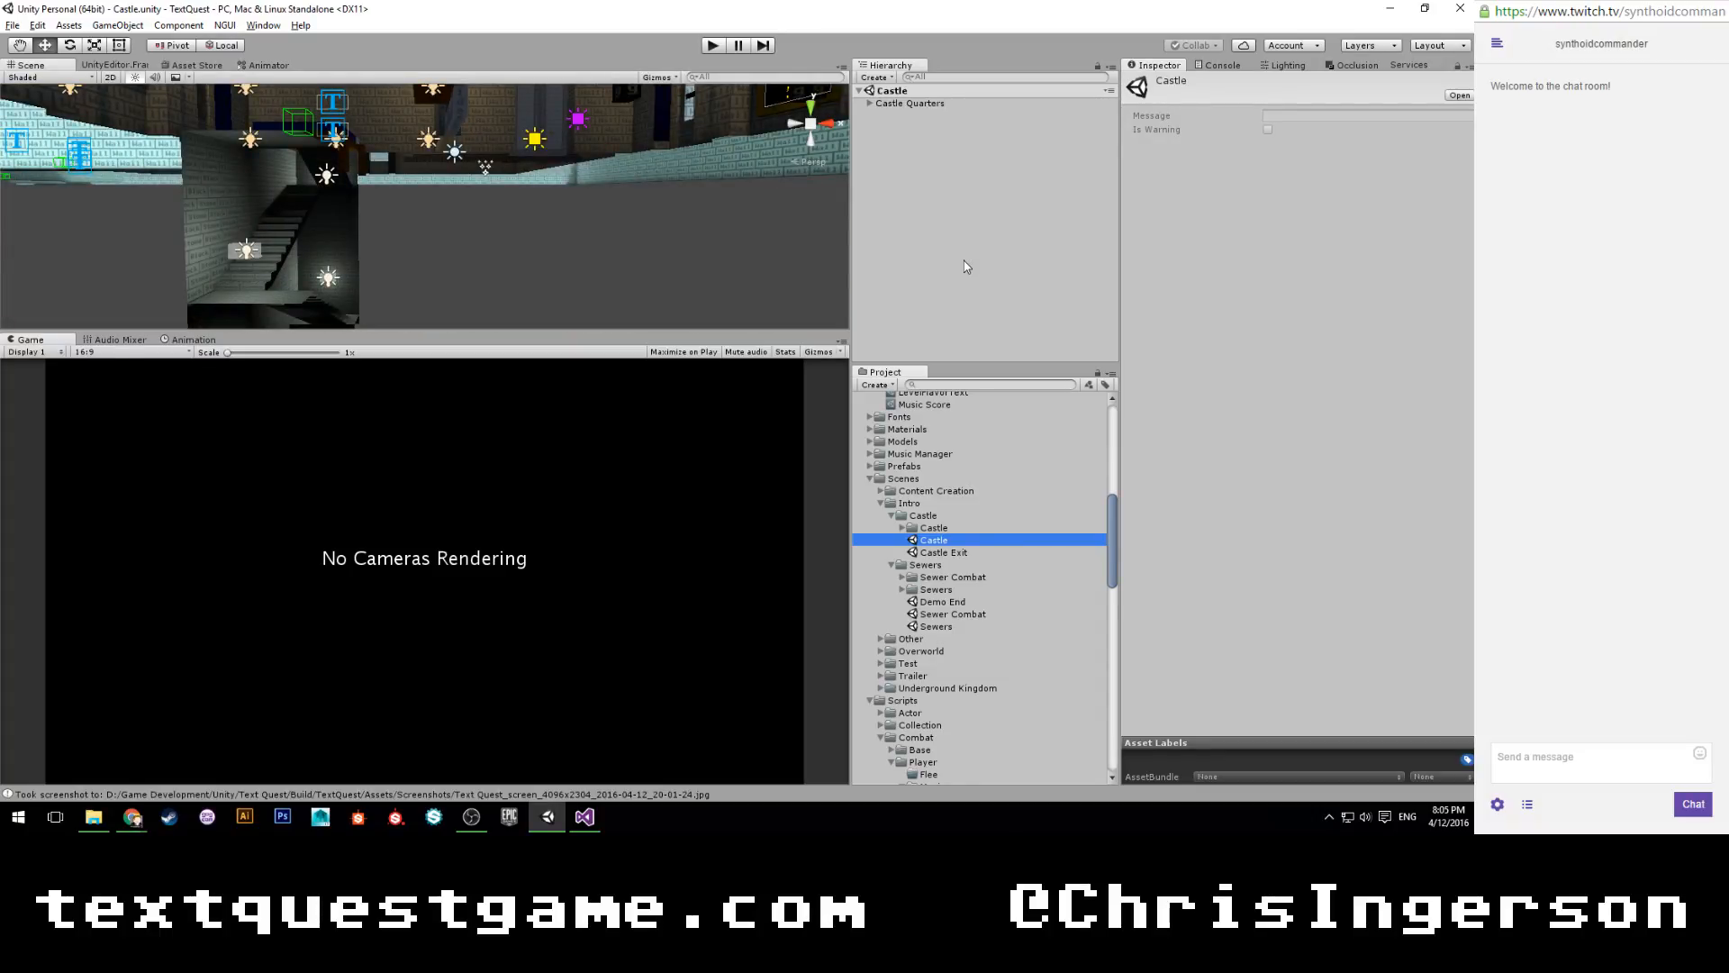
Step: Examine the castle bedroom's interior in the scene view, including its torches and checkered floor
scroll(486, 256, "down", 3)
middle_click_drag(442, 137, 509, 240)
scroll(510, 240, "up", 3)
scroll(510, 240, "up", 3)
left_click_drag(509, 241, 596, 232, "alt")
scroll(499, 229, "up", 4)
left_click_drag(494, 211, 528, 230, "alt")
scroll(494, 222, "up", 4)
scroll(493, 225, "down", 4)
scroll(399, 216, "down", 2)
scroll(423, 235, "down", 3)
scroll(425, 240, "down", 15)
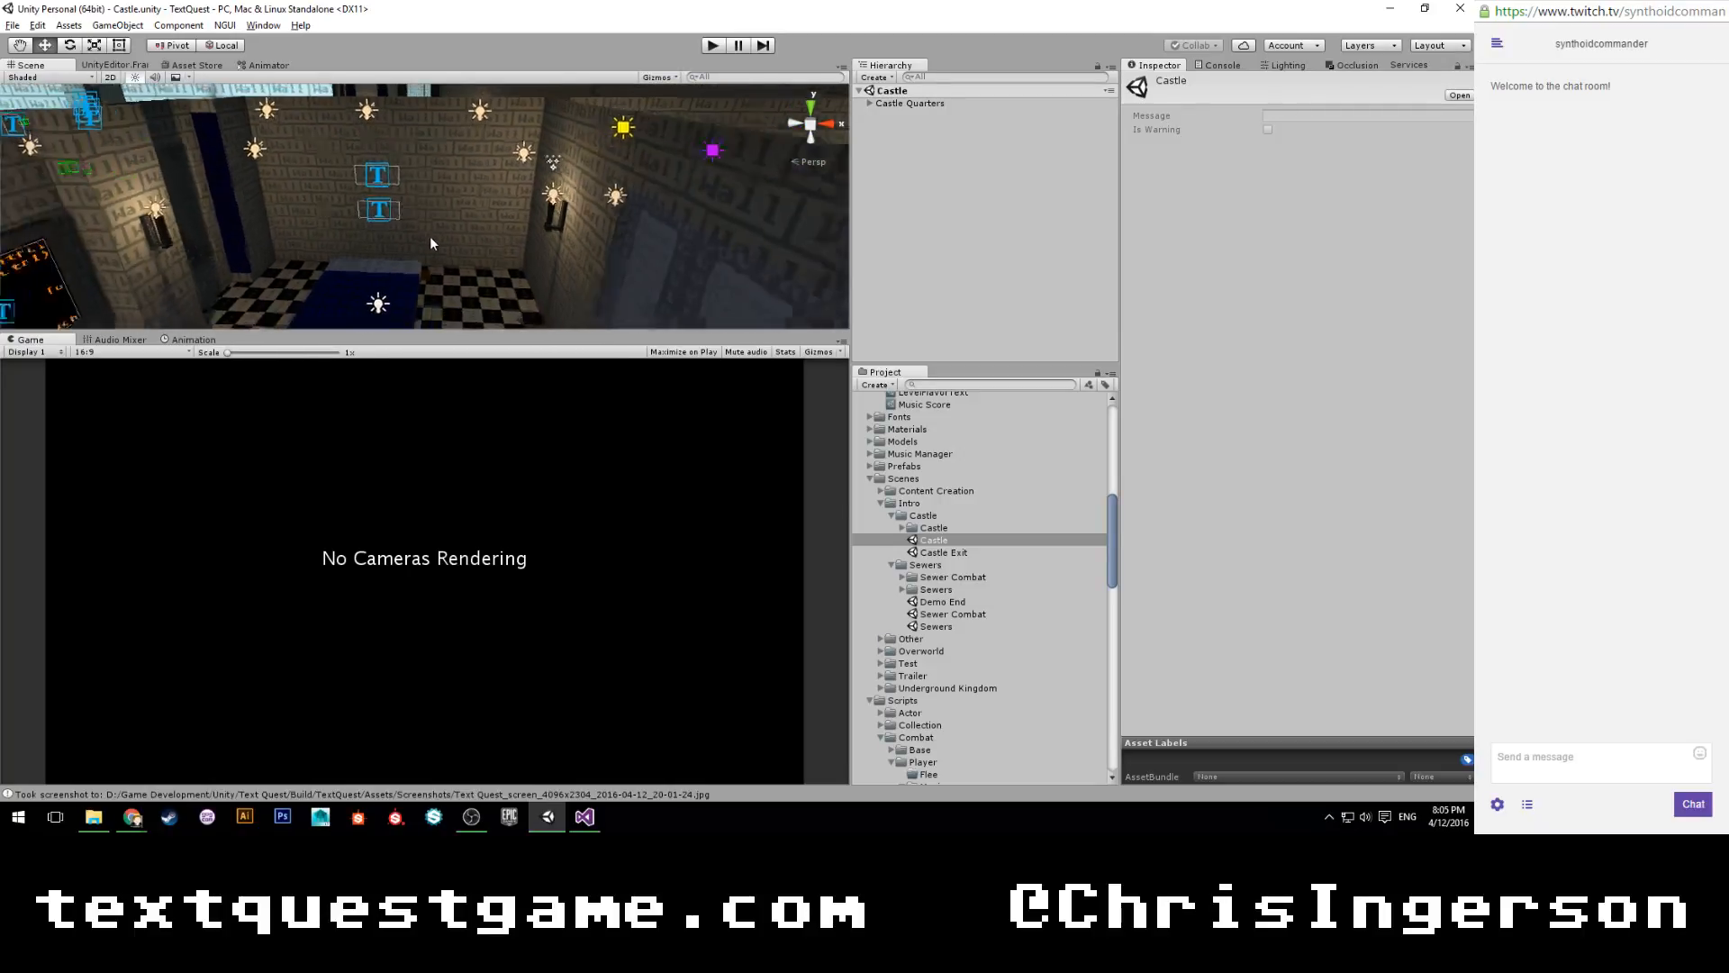
Step: Survey the whole castle layout from above, following the rooms and connecting hallways within the outer walls
left_click_drag(258, 171, 541, 168, "alt")
left_click_drag(441, 184, 494, 182, "alt")
mouse_move(494, 183)
middle_mouse_down()
mouse_move(500, 197)
mouse_move(463, 180)
middle_mouse_up()
scroll(477, 194, "up", 3)
left_click_drag(480, 195, 468, 234, "alt")
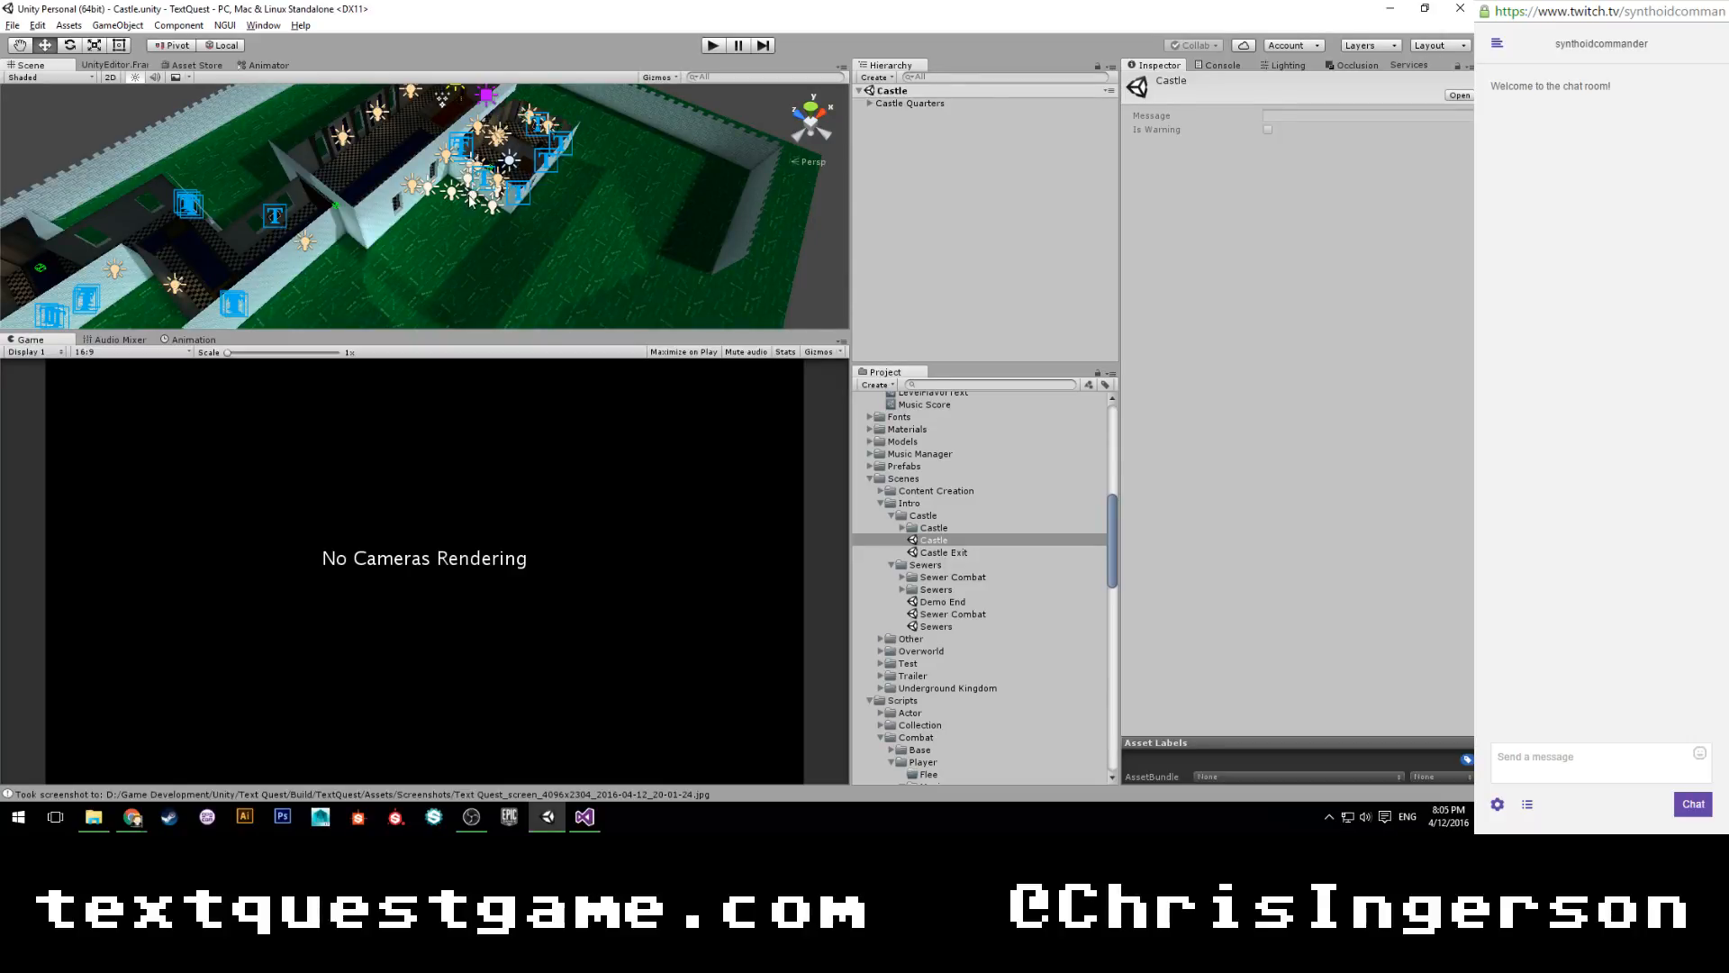
left_click_drag(471, 190, 460, 106, "alt")
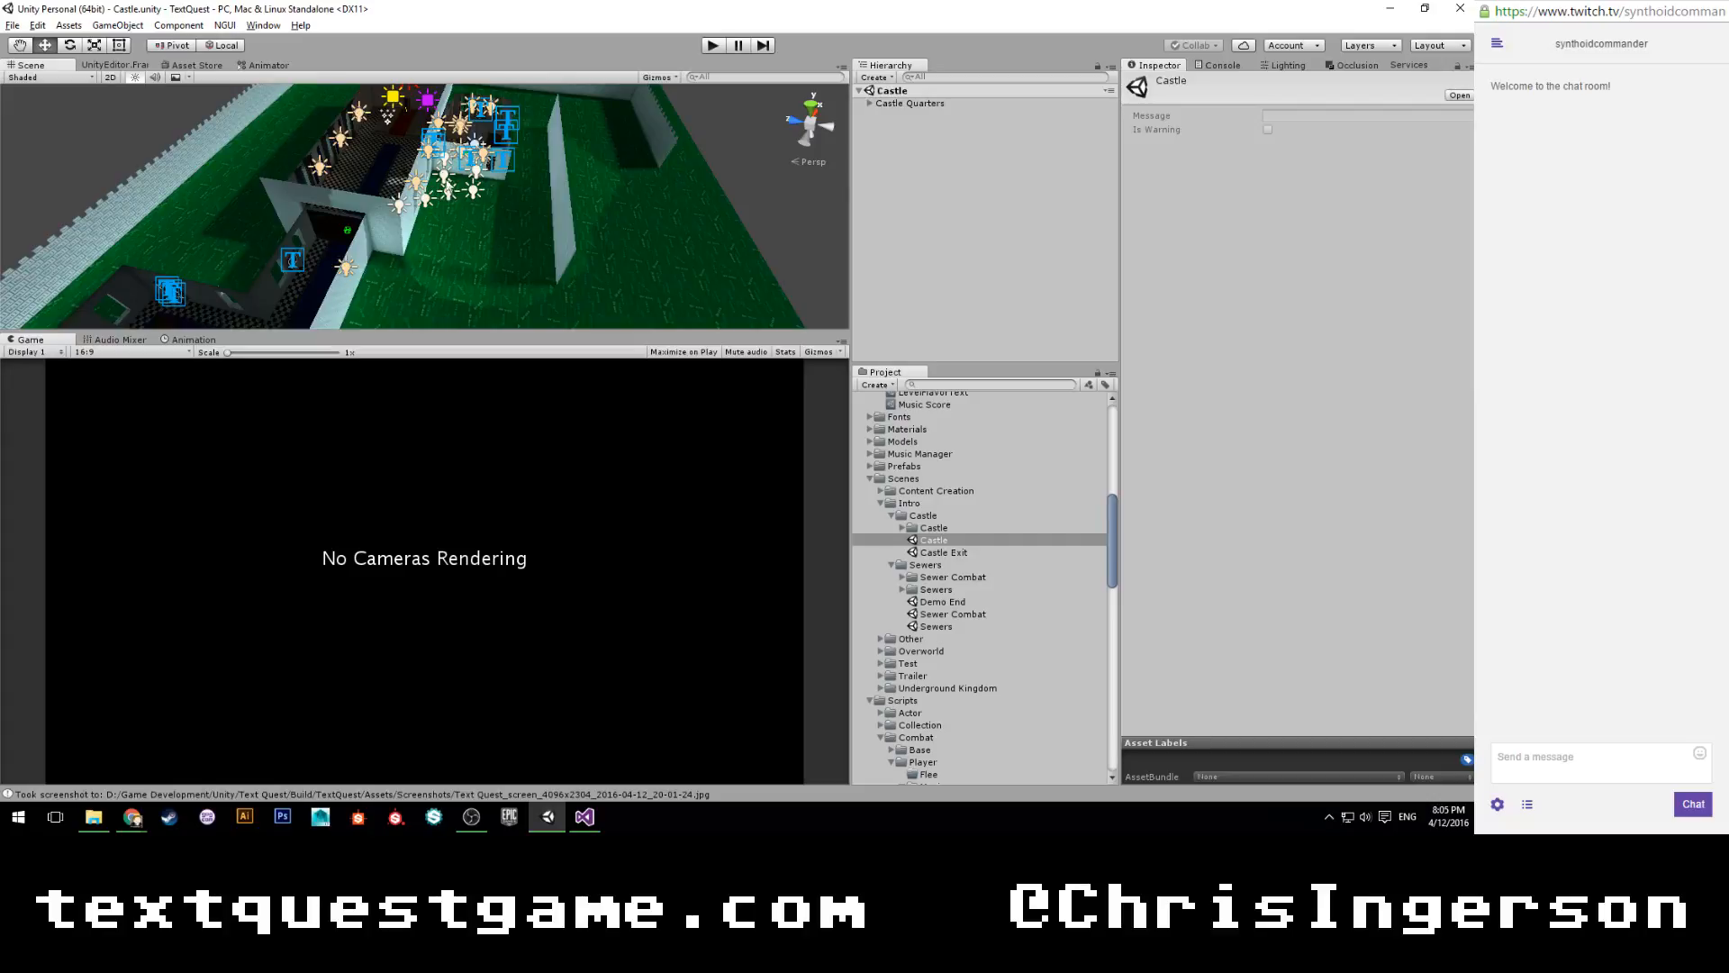
scroll(445, 168, "up", 2)
left_click_drag(445, 169, 527, 267, "alt")
middle_click_drag(527, 268, 457, 199)
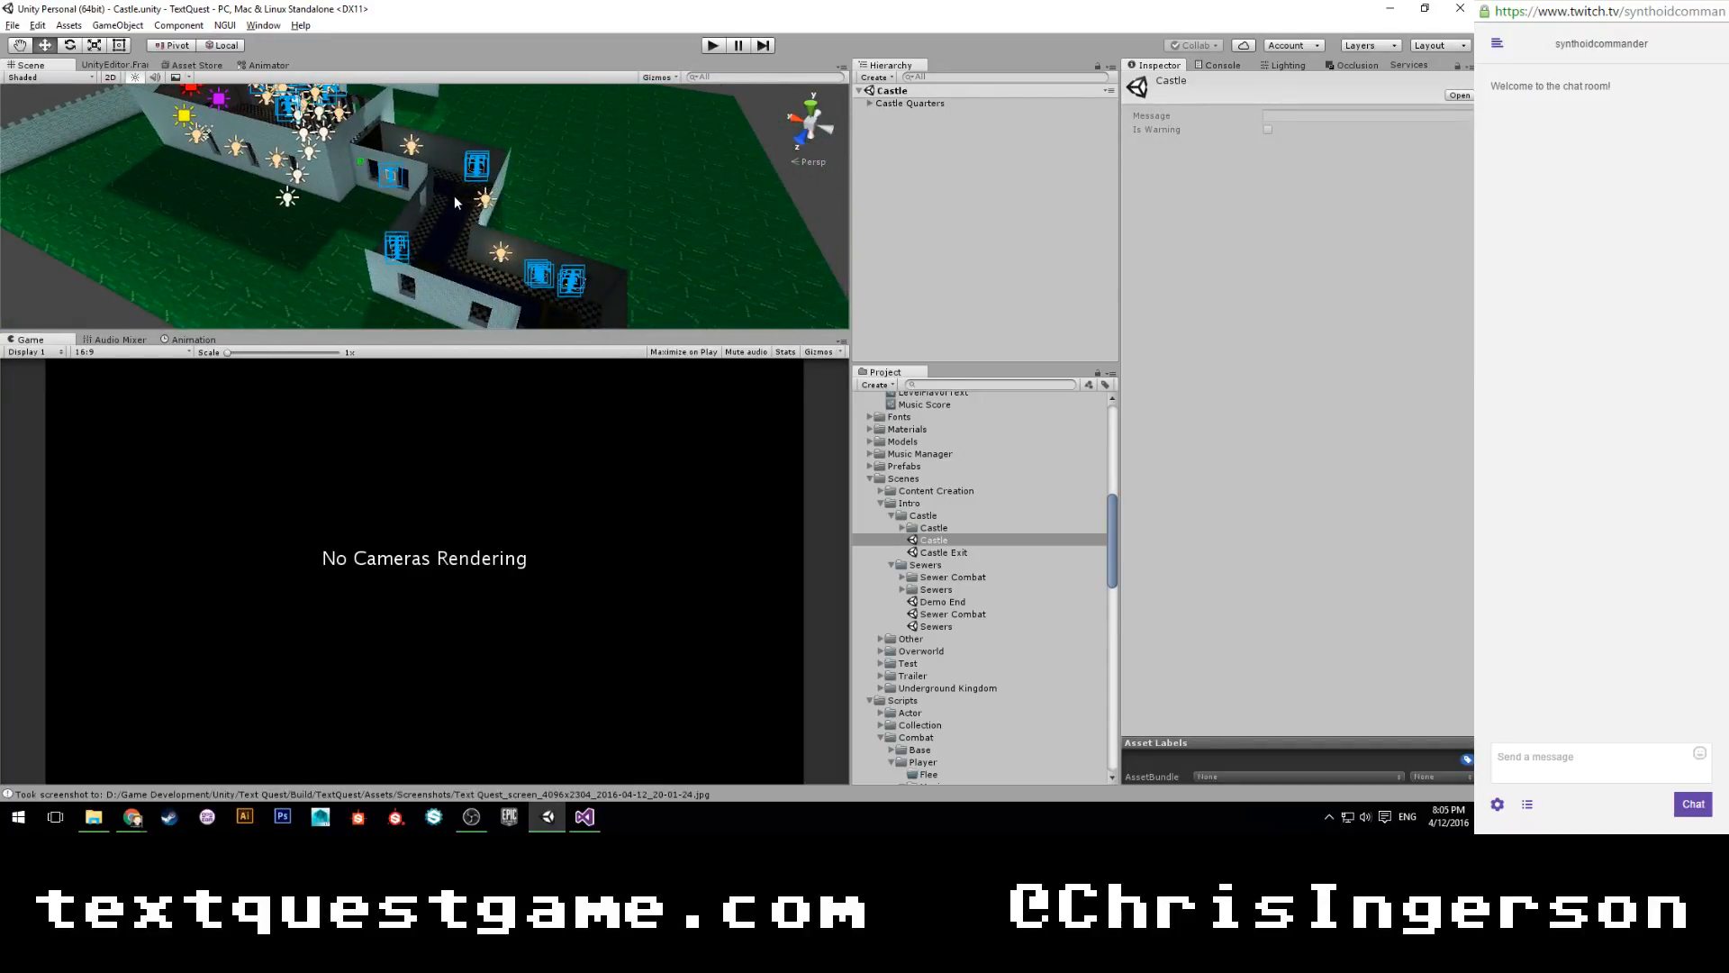
left_click_drag(454, 196, 567, 227, "alt")
middle_click_drag(537, 236, 487, 217)
left_click_drag(487, 217, 525, 154, "alt")
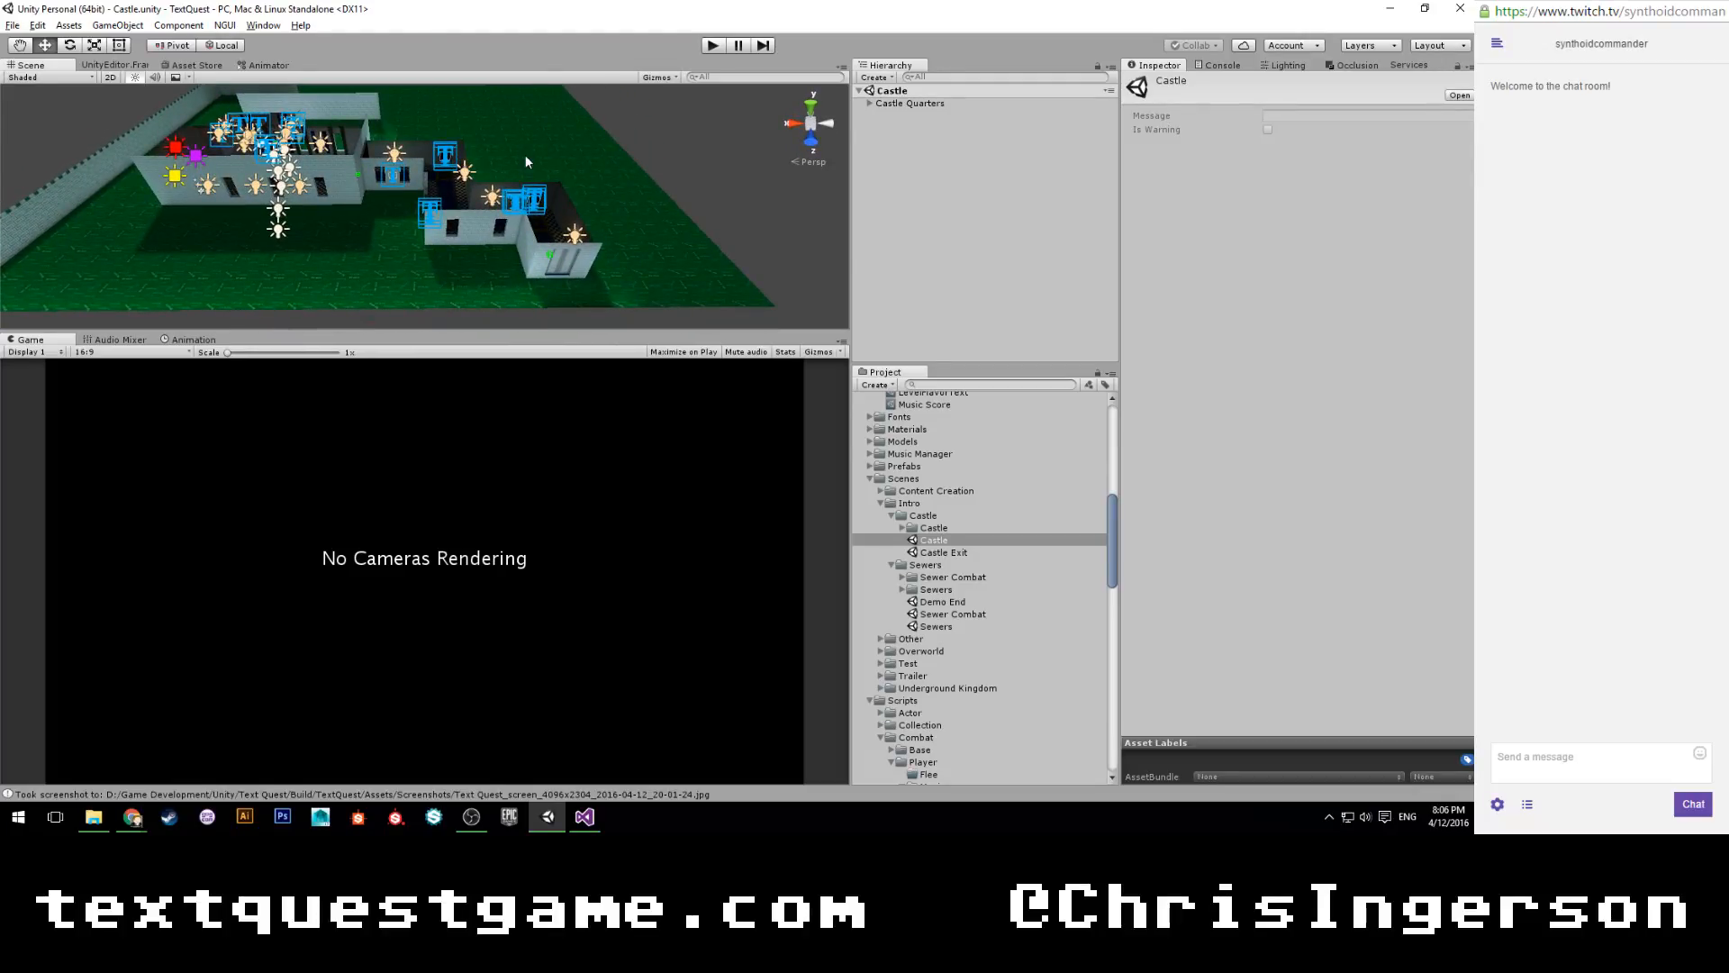
middle_click_drag(222, 128, 426, 191)
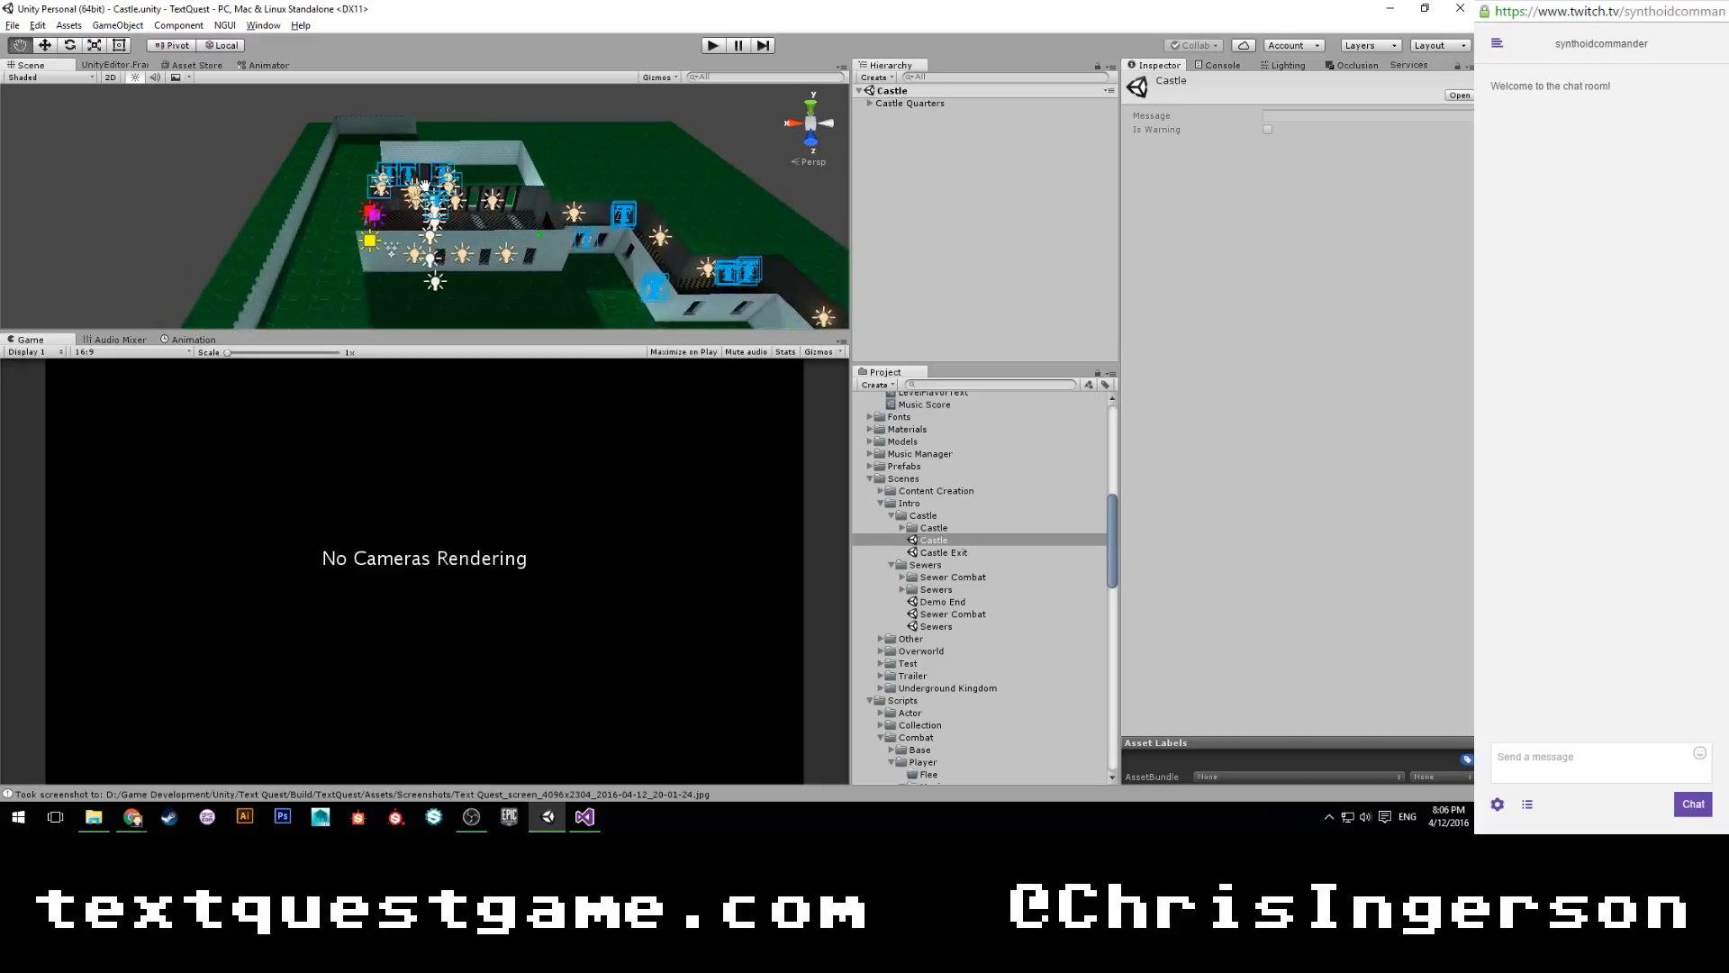
Step: Examine the bedroom up close, including its paintings, windows, beds and the lighting around the wall torches
scroll(427, 191, "up", 8)
scroll(427, 190, "up", 10)
left_click_drag(594, 184, 457, 236, "alt")
scroll(502, 208, "up", 3)
scroll(502, 208, "up", 5)
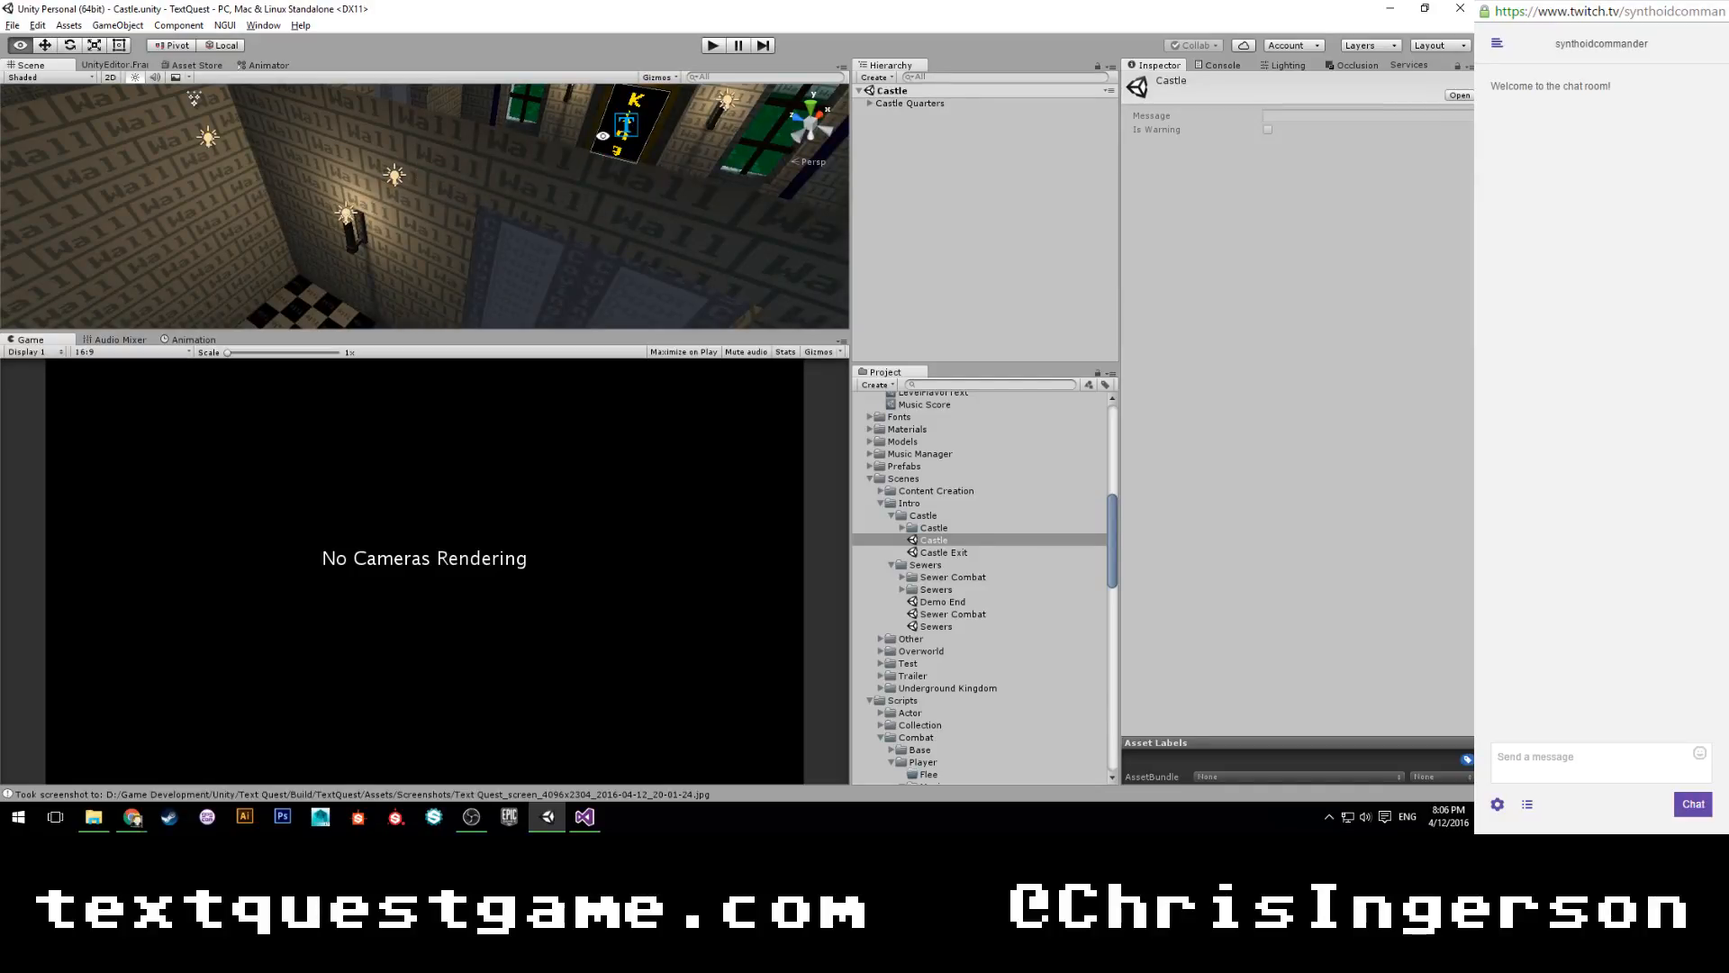
left_click_drag(603, 138, 475, 184, "alt")
left_click_drag(507, 126, 470, 137, "alt")
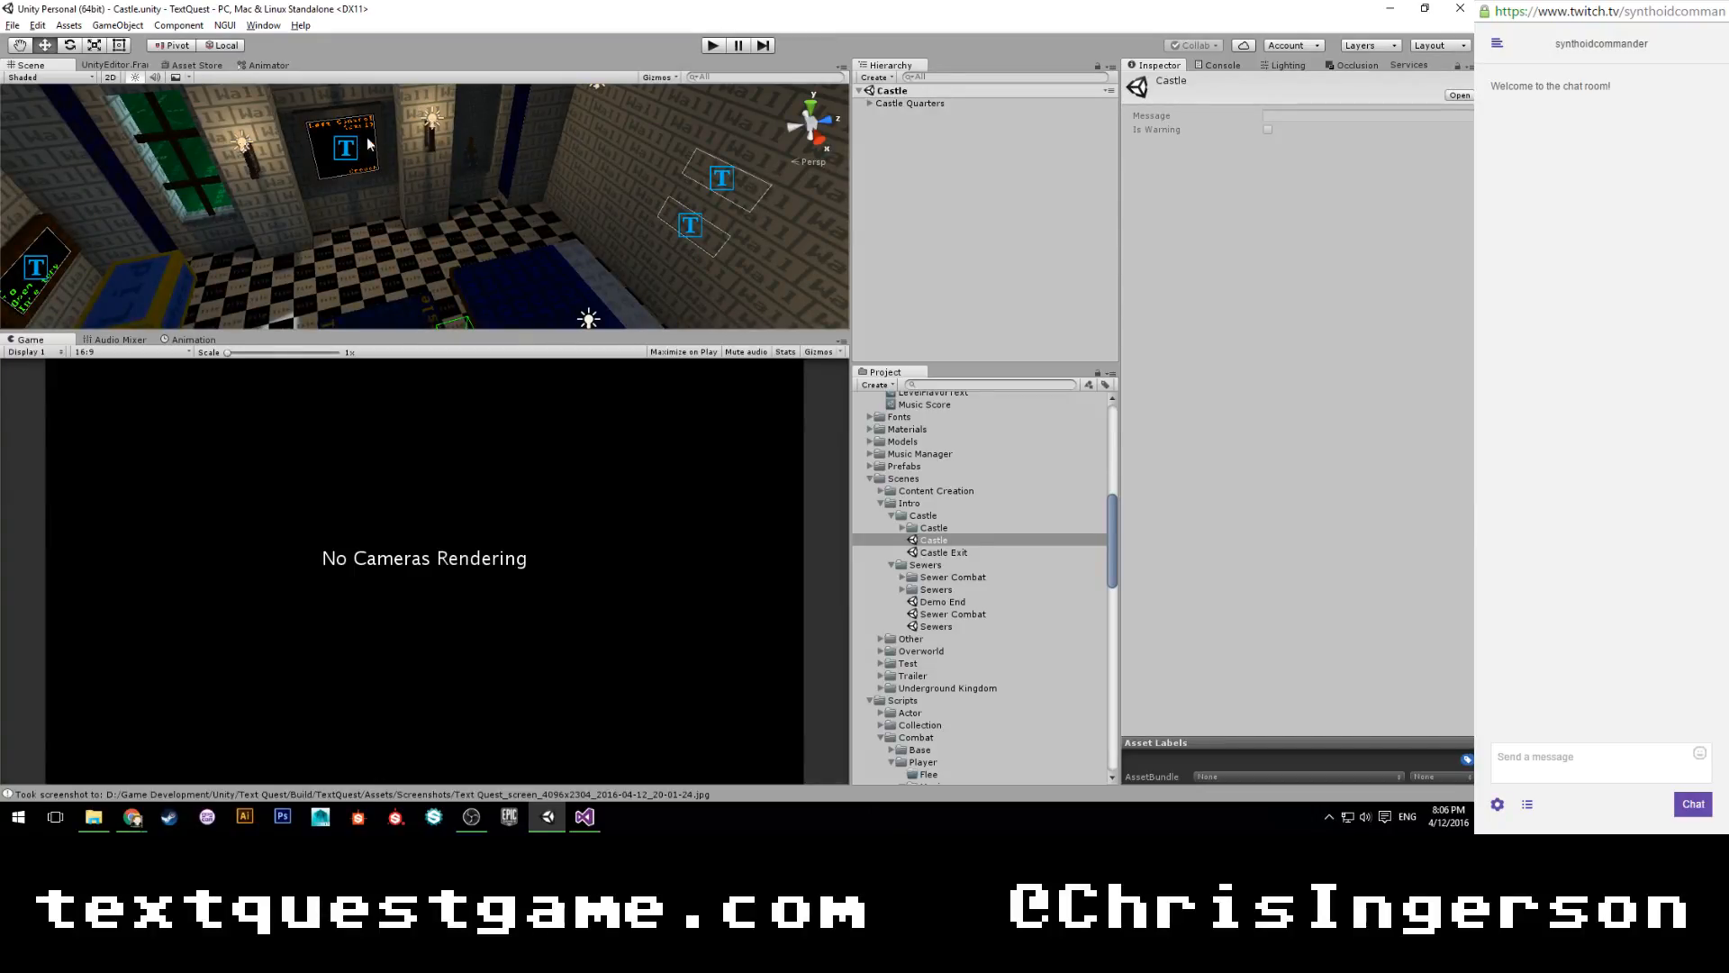
left_click_drag(383, 137, 614, 227, "alt")
left_click_drag(635, 137, 511, 221, "alt")
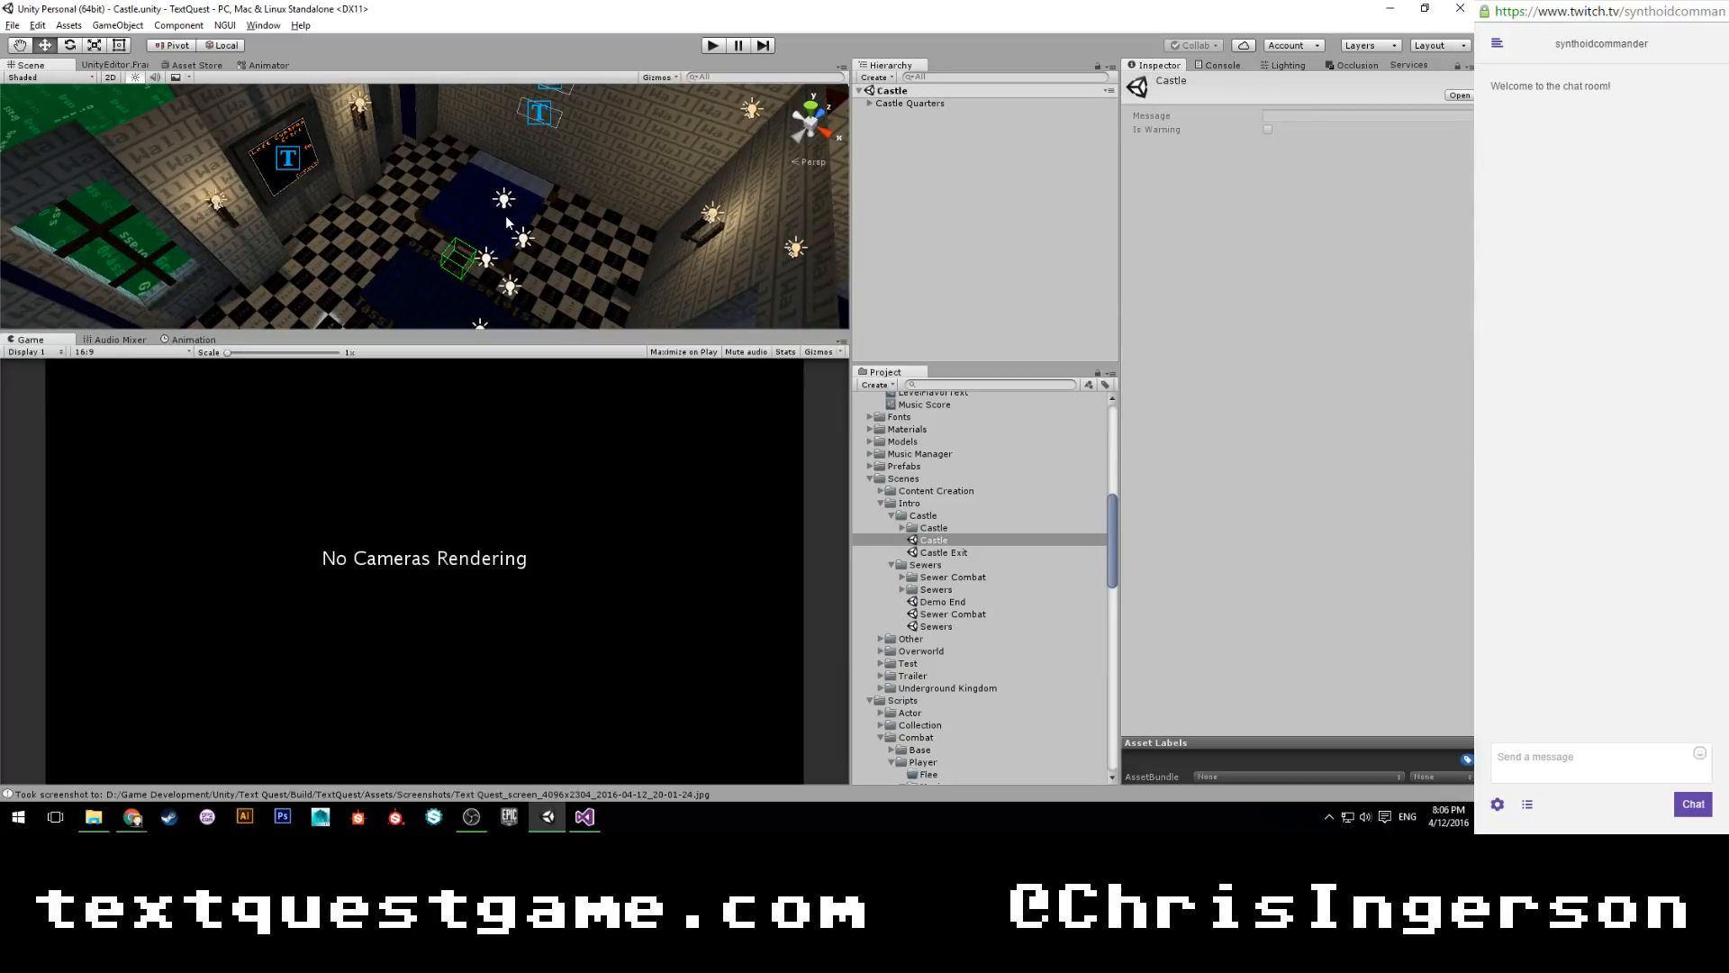
scroll(506, 217, "up", 2)
scroll(486, 227, "down", 3)
scroll(480, 230, "up", 2)
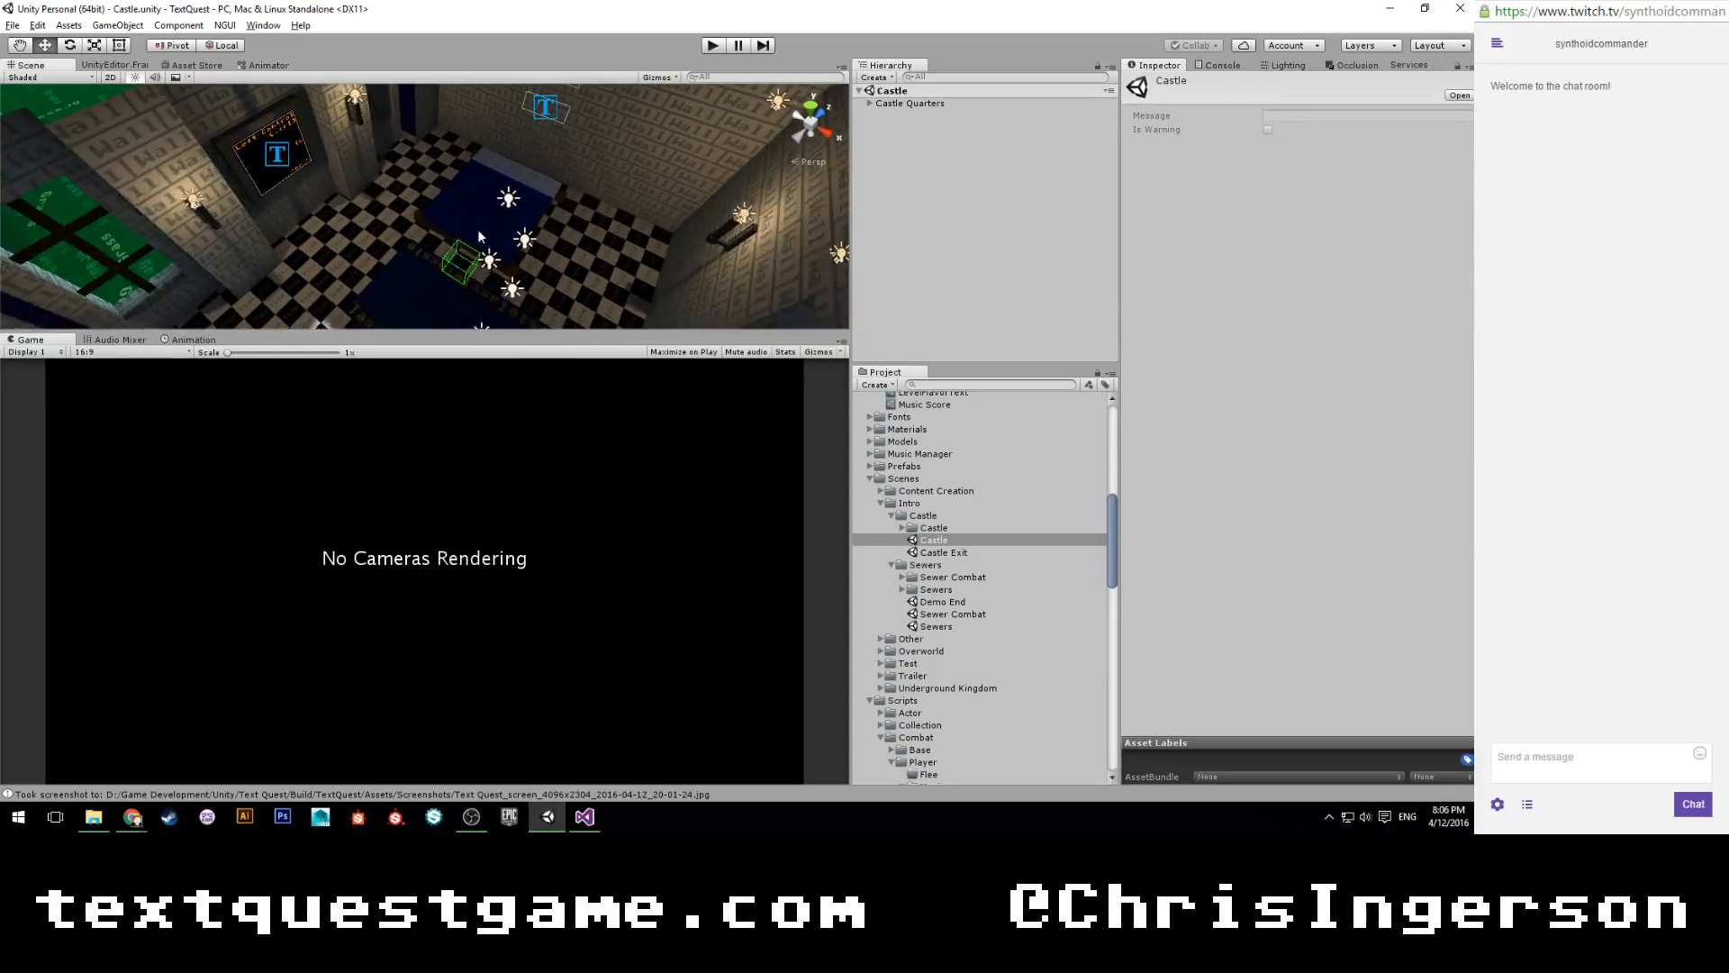
left_click_drag(434, 225, 332, 216, "alt")
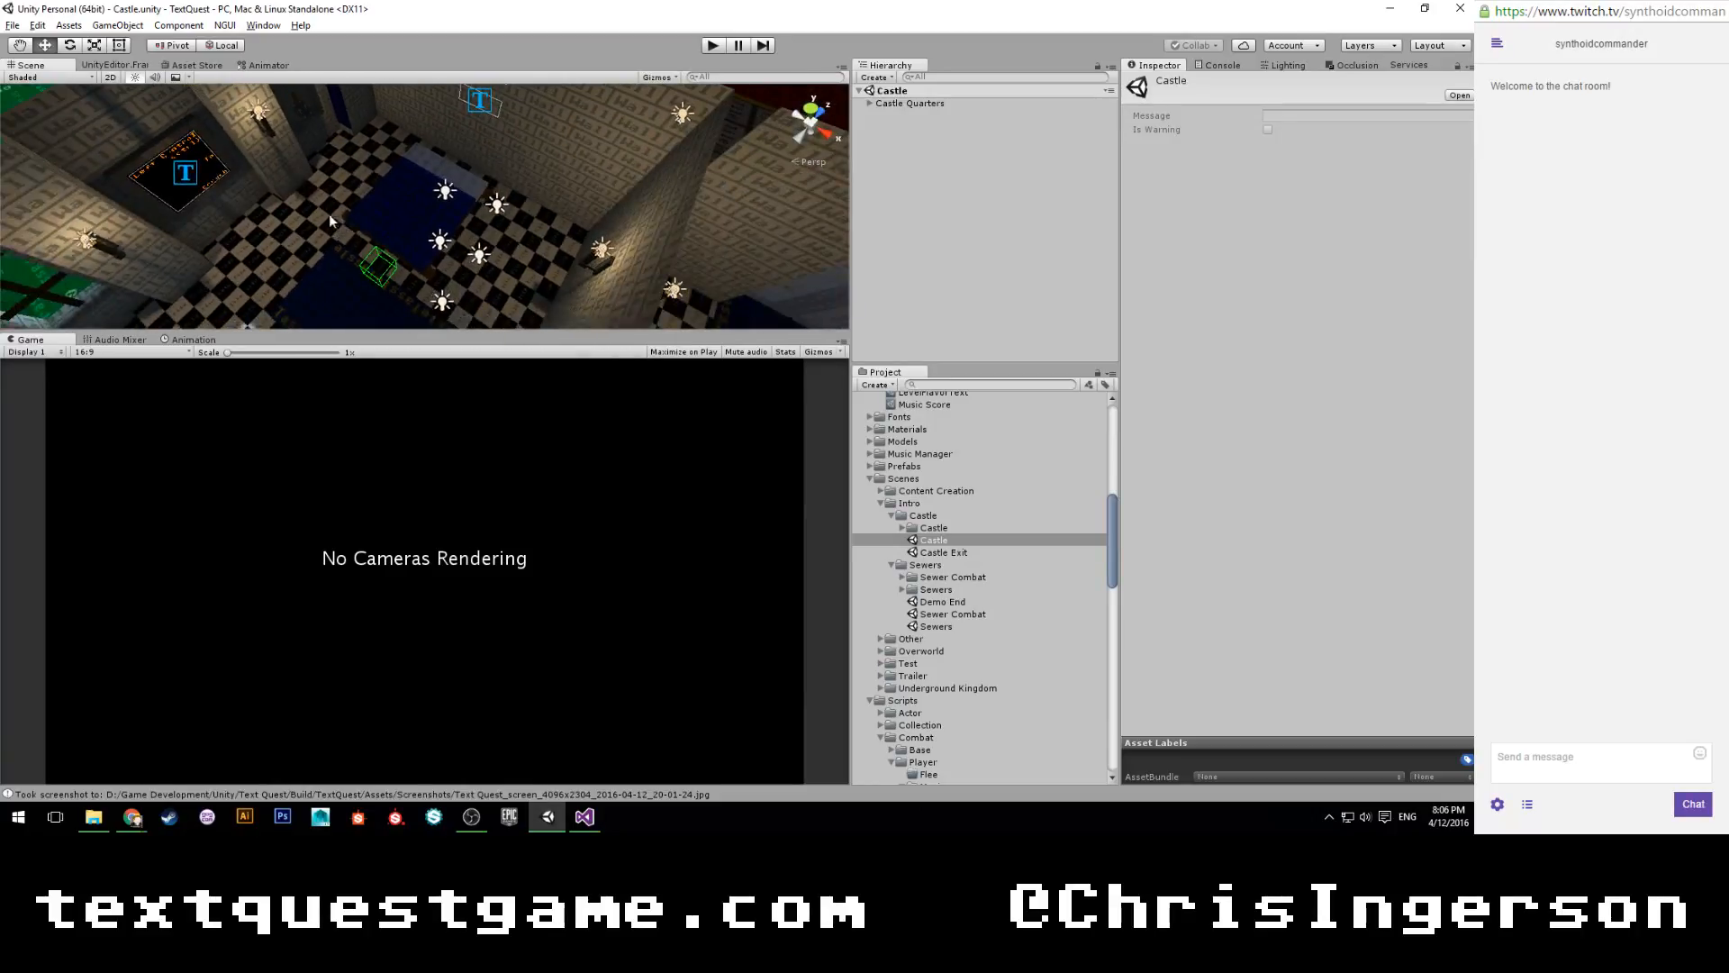
left_click_drag(195, 227, 642, 211, "alt")
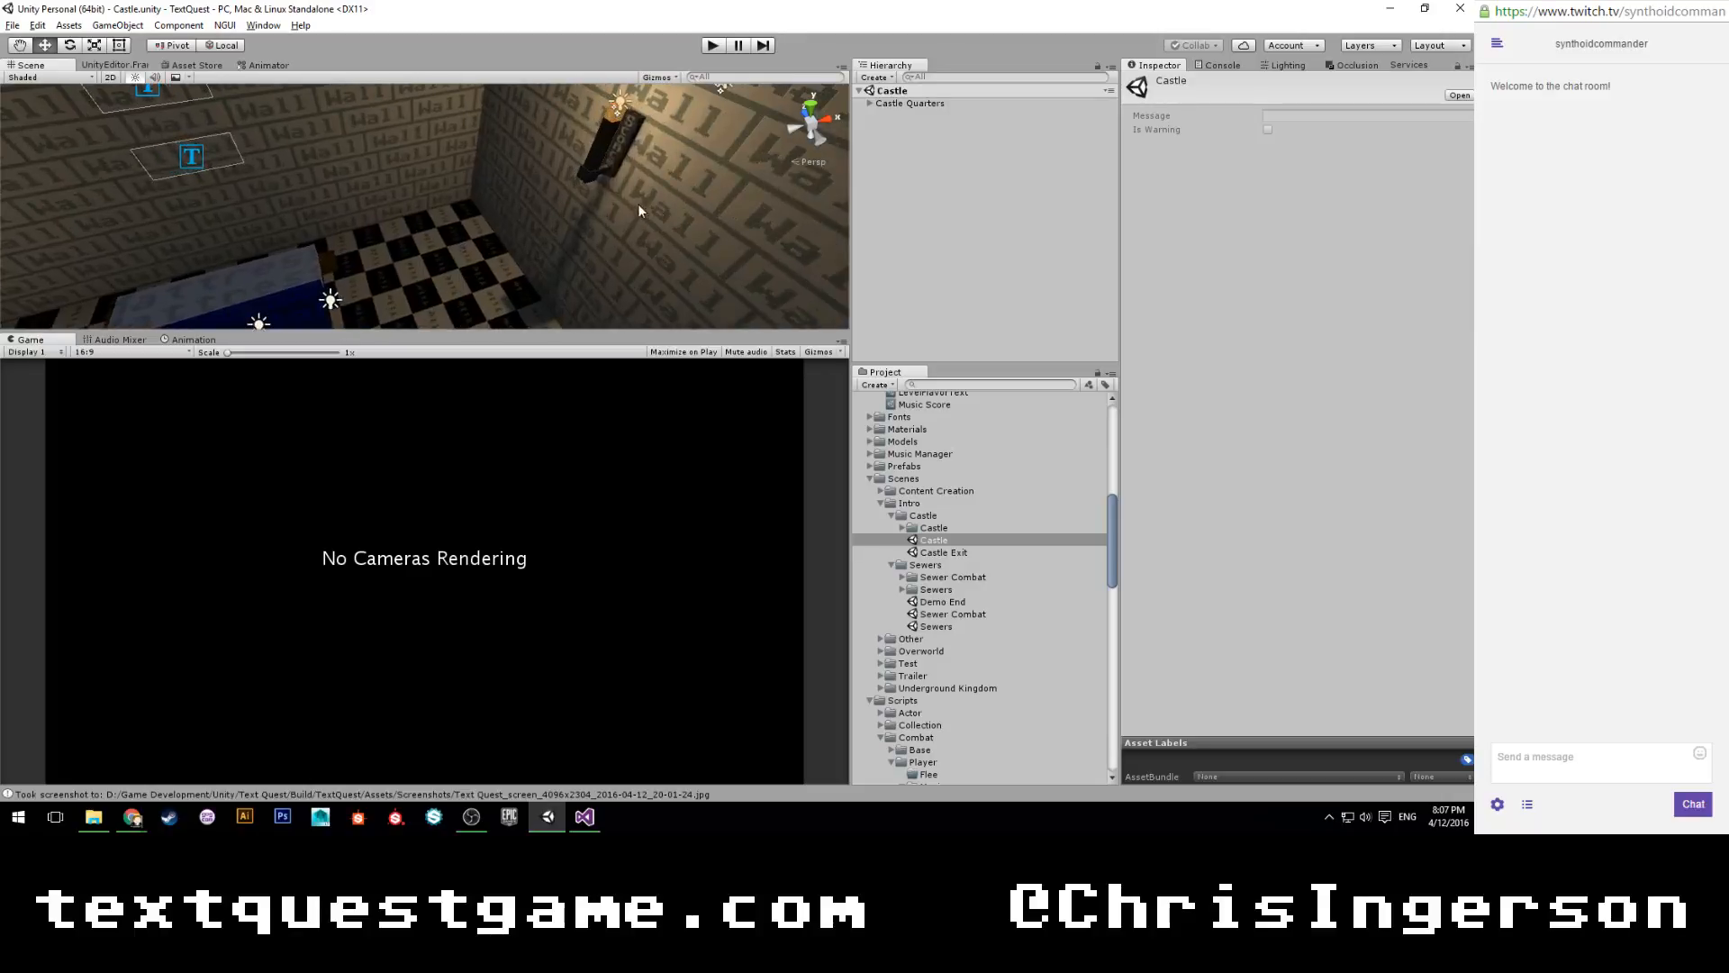
Step: Select the bedroom's Torch Light and check its baking mode options, keeping Baked
left_click(618, 97)
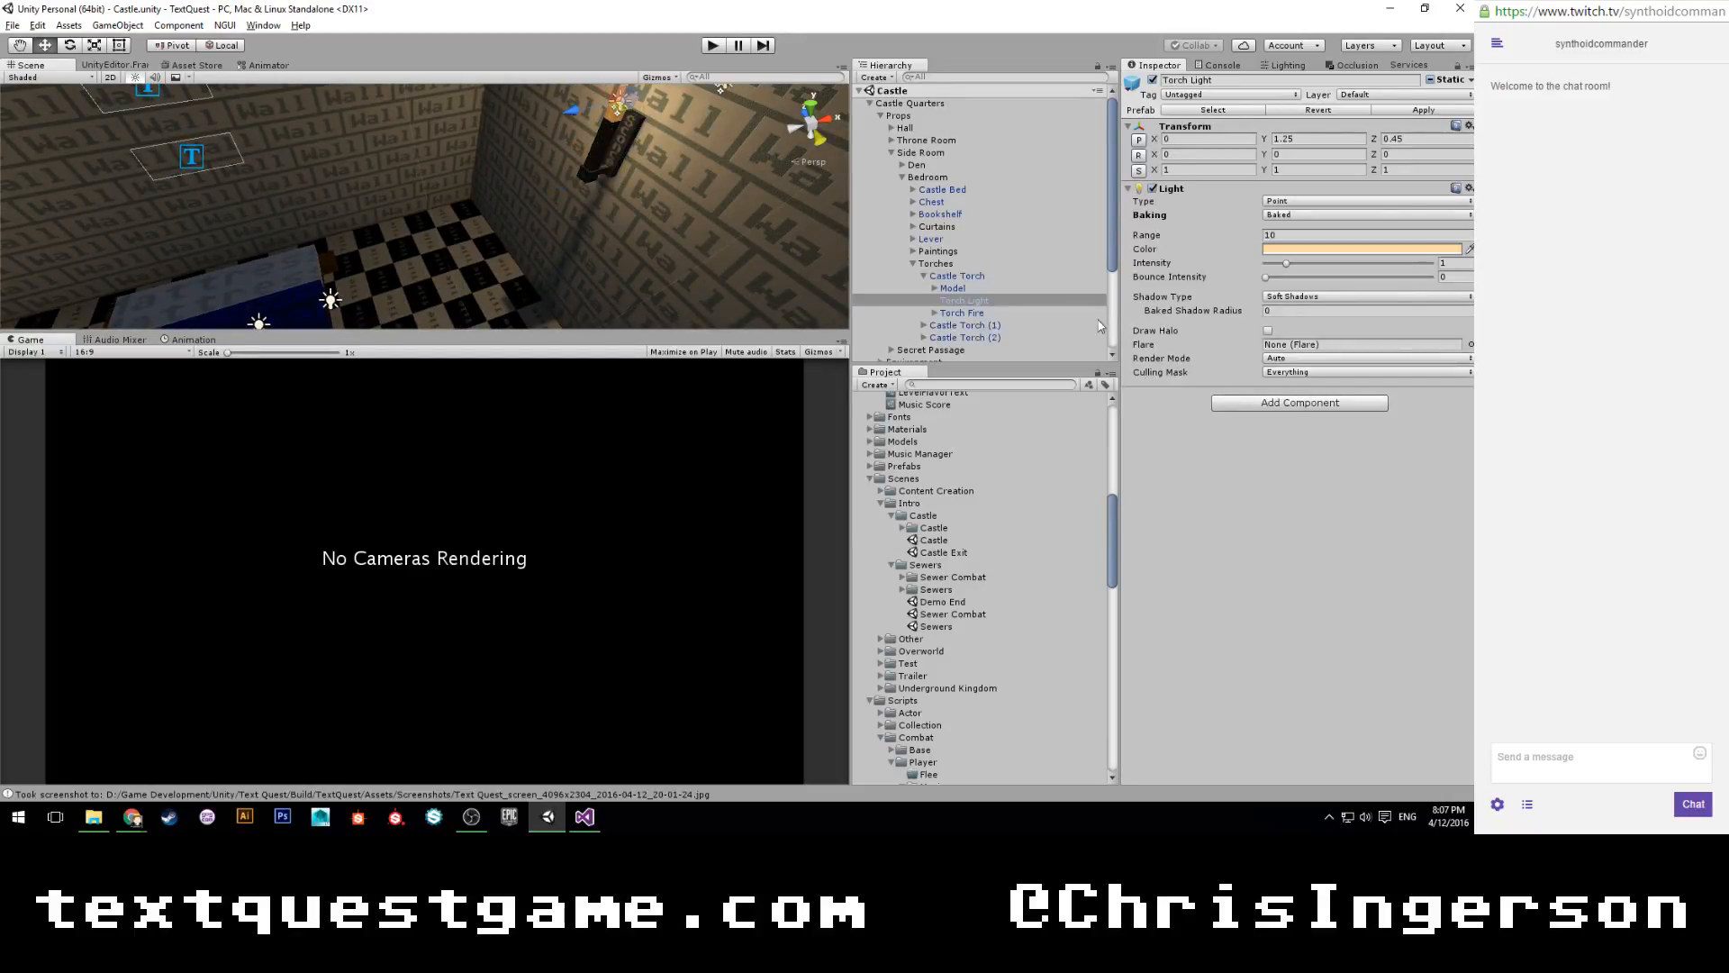
left_click(1306, 216)
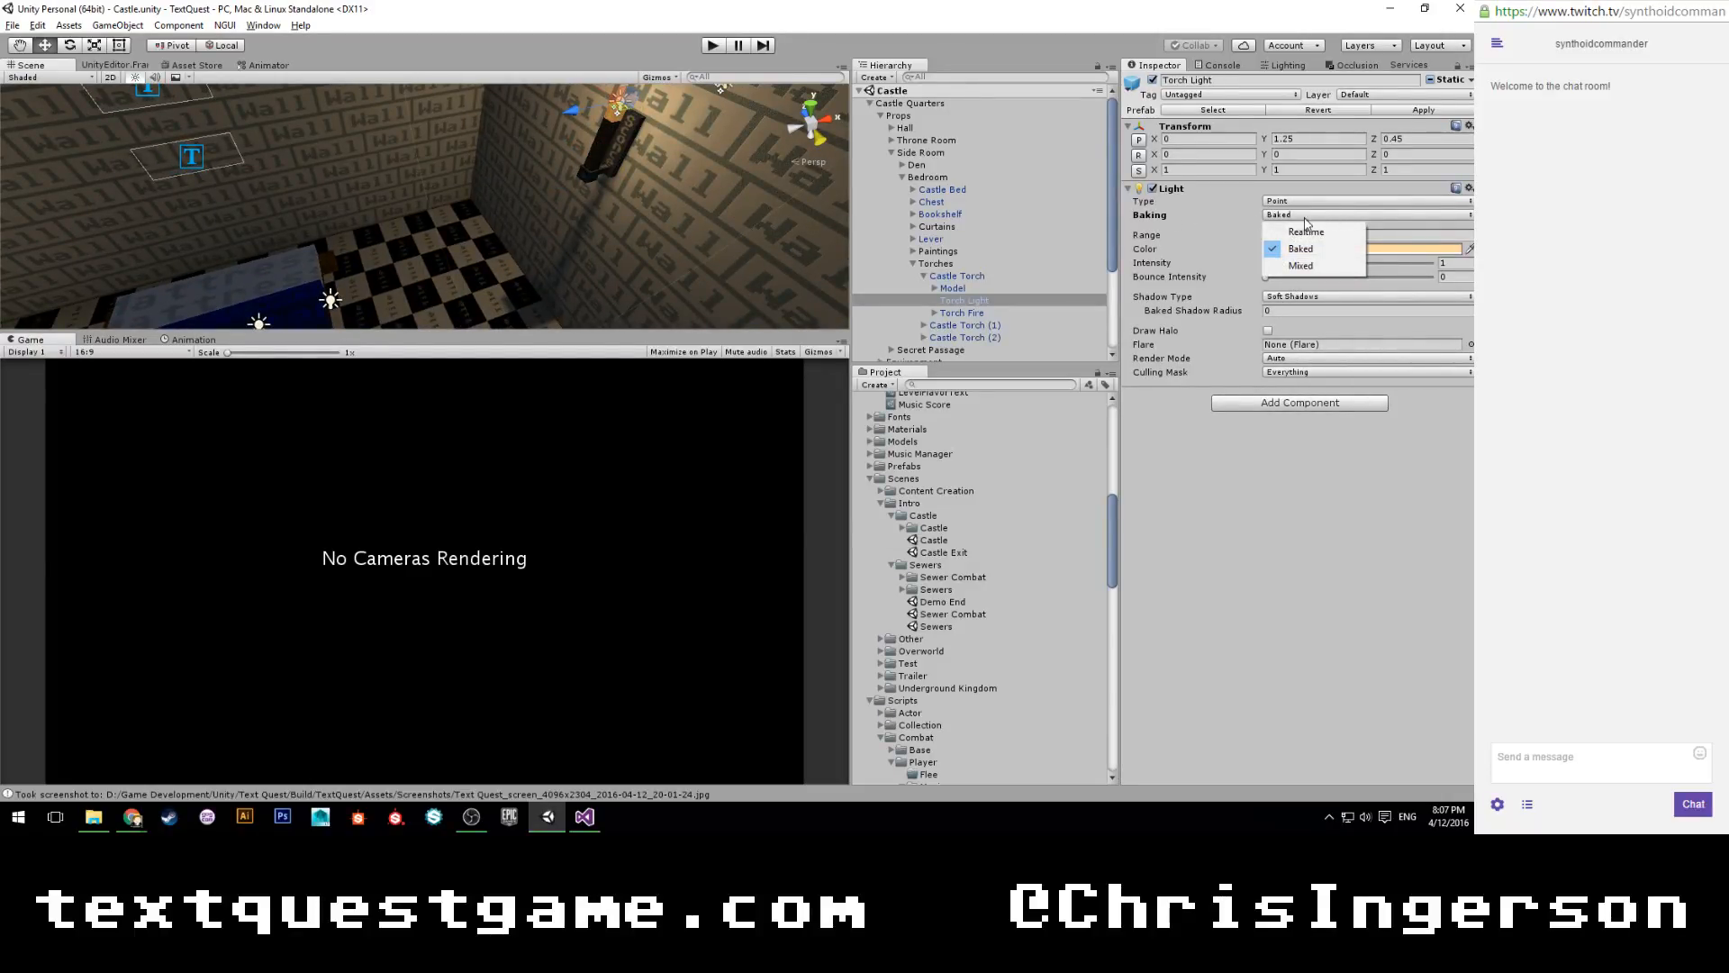
left_click(1297, 252)
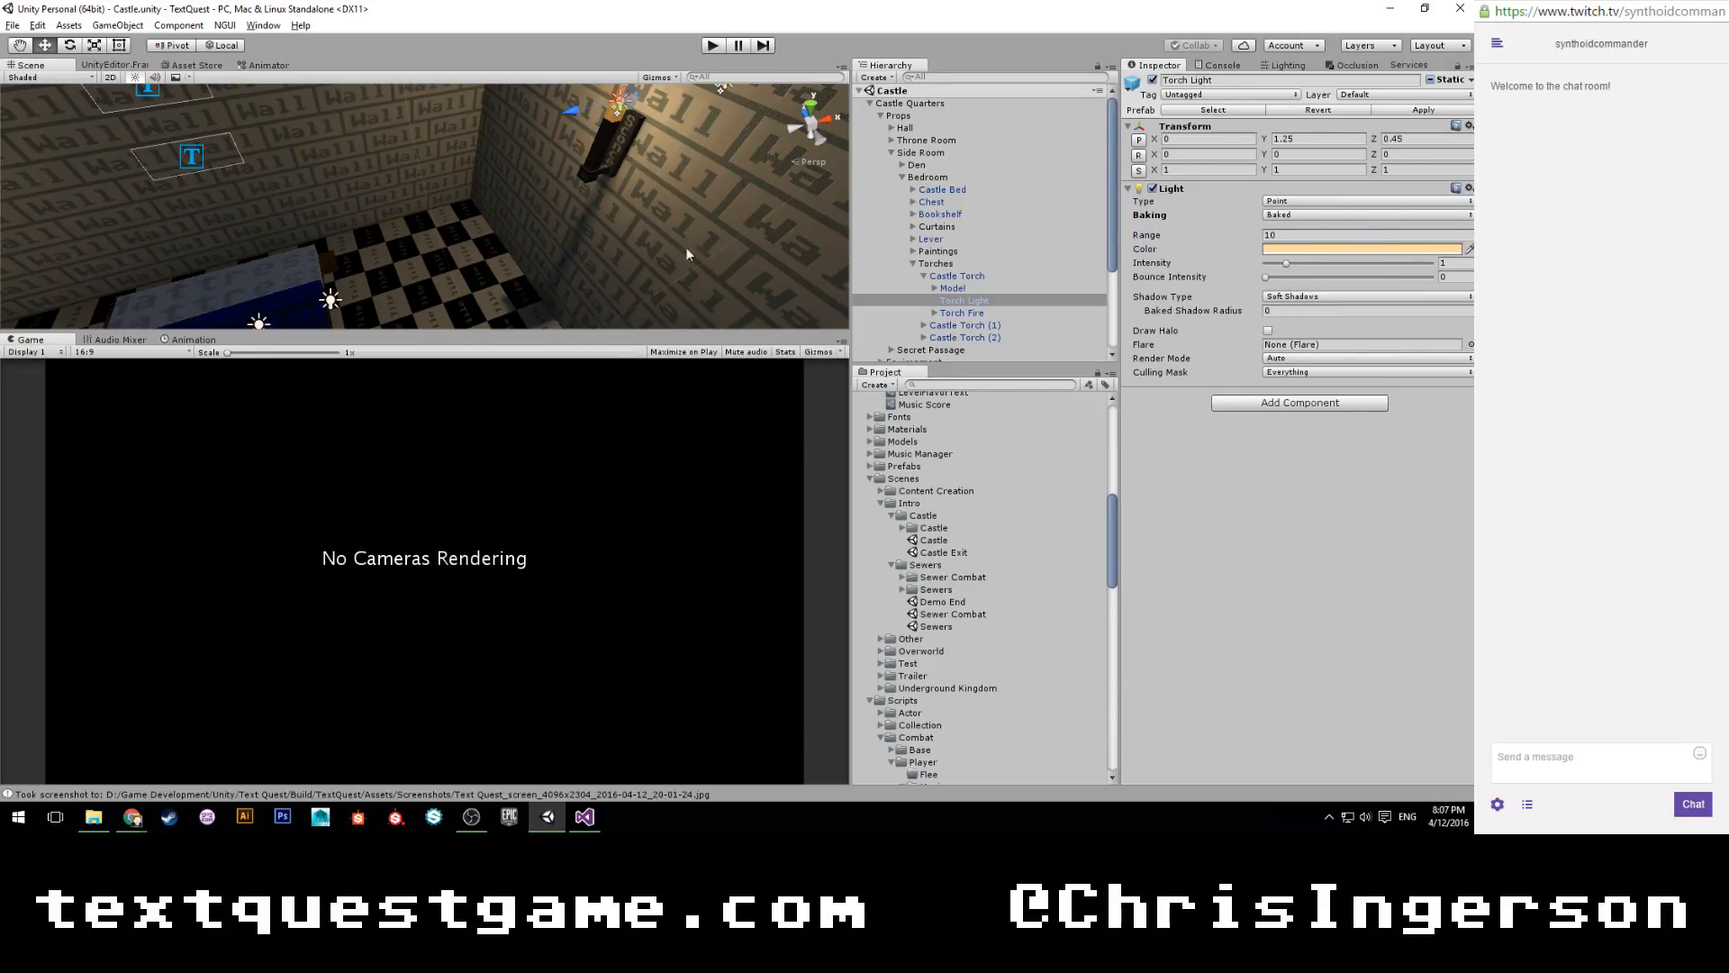
Step: Collapse the expanded Torches, Bedroom, Side Room and Props groups in the hierarchy and clear the selection
scroll(637, 288, "down", 4)
left_click_drag(637, 288, 600, 230, "alt")
middle_click_drag(601, 238, 535, 190)
left_click(923, 276)
left_click(923, 277)
left_click(913, 263)
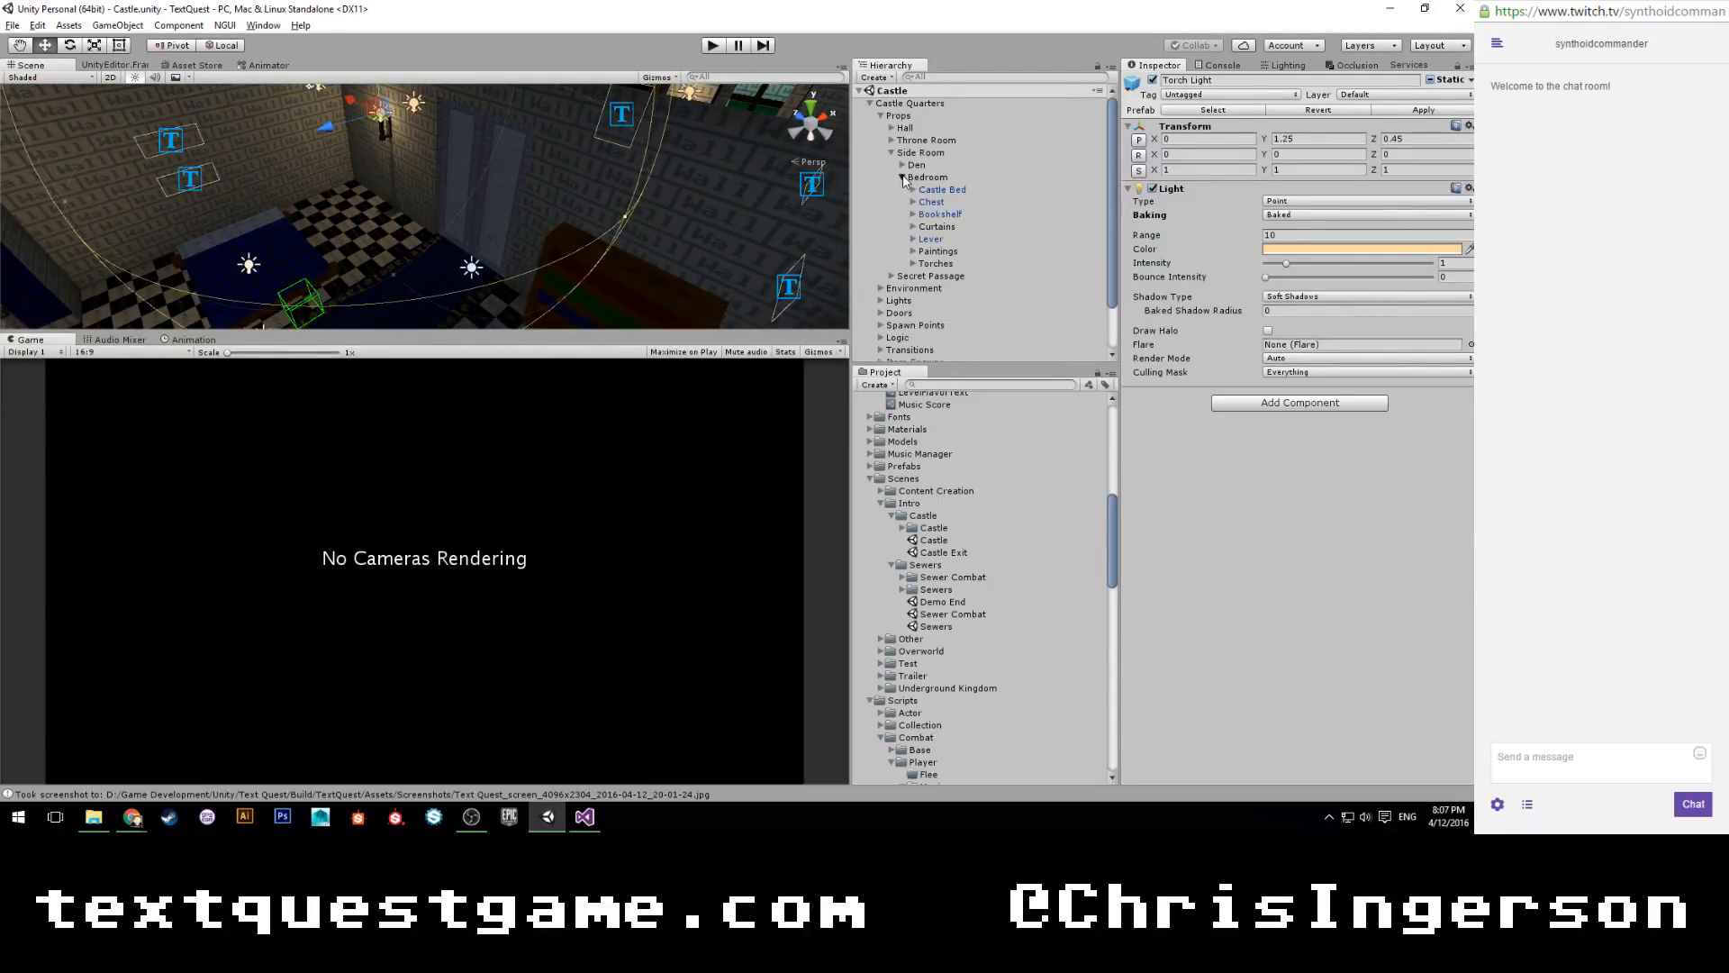
left_click(902, 176)
left_click(891, 153)
left_click(880, 116)
left_click(927, 275)
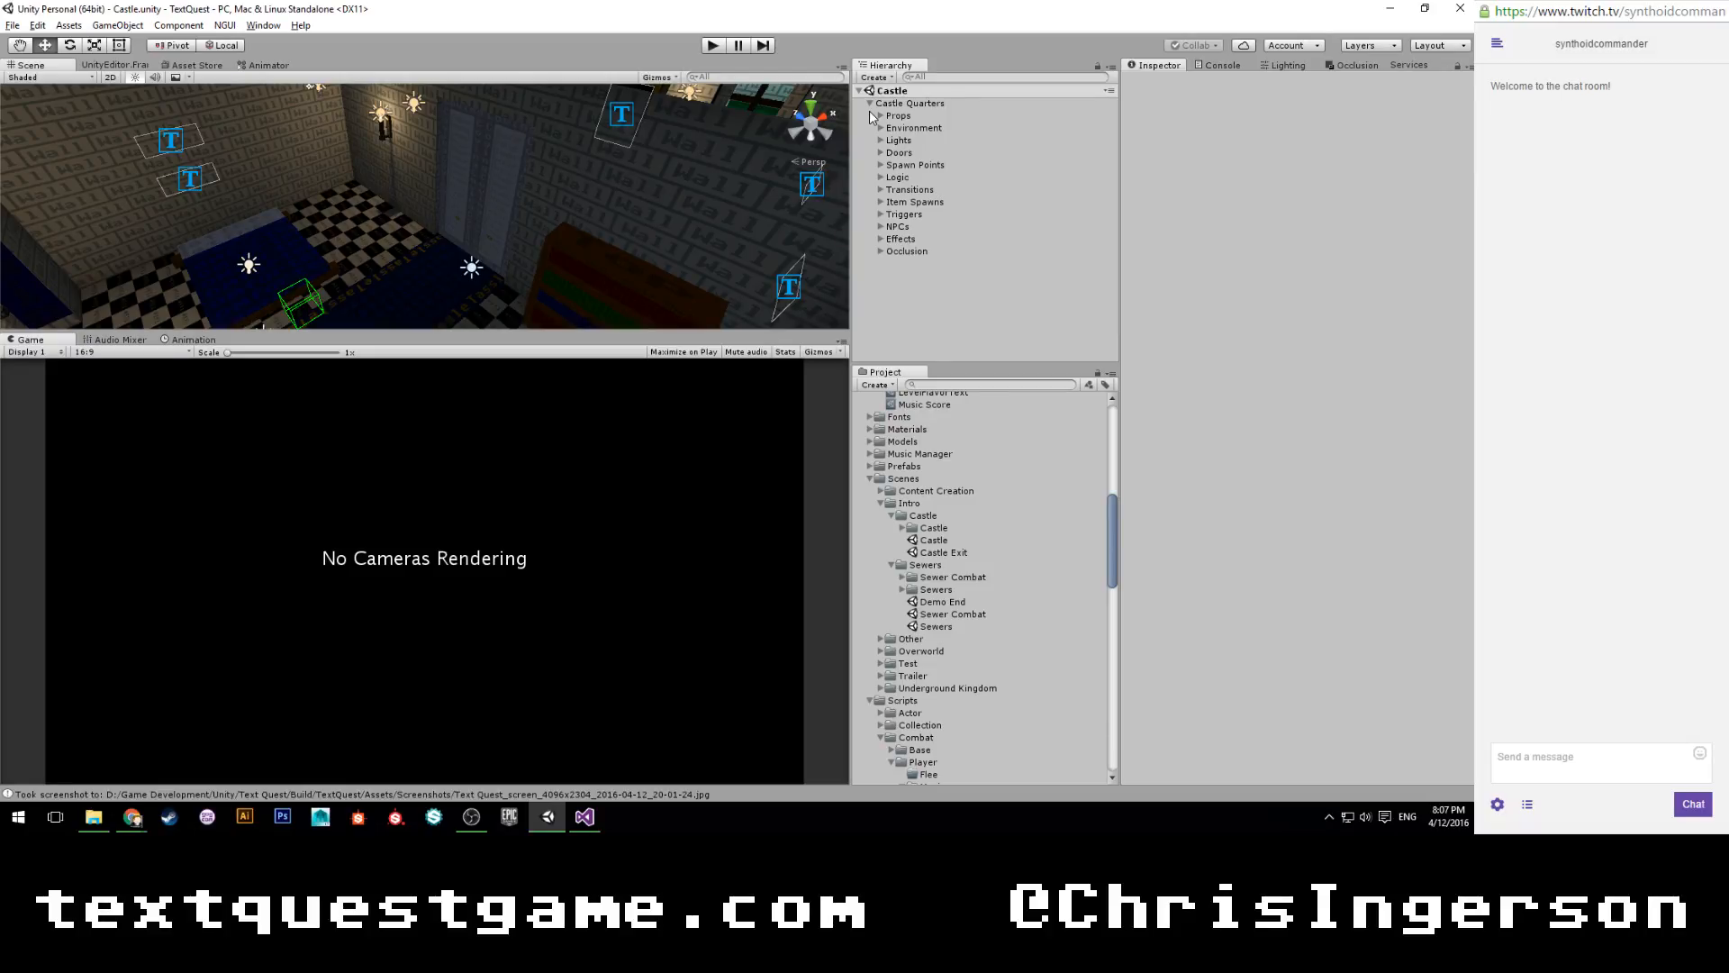
Step: Examine the baked light and shadows that the sconce casts on the bedroom wall
scroll(501, 197, "up", 3)
right_click_drag(373, 204, 359, 246)
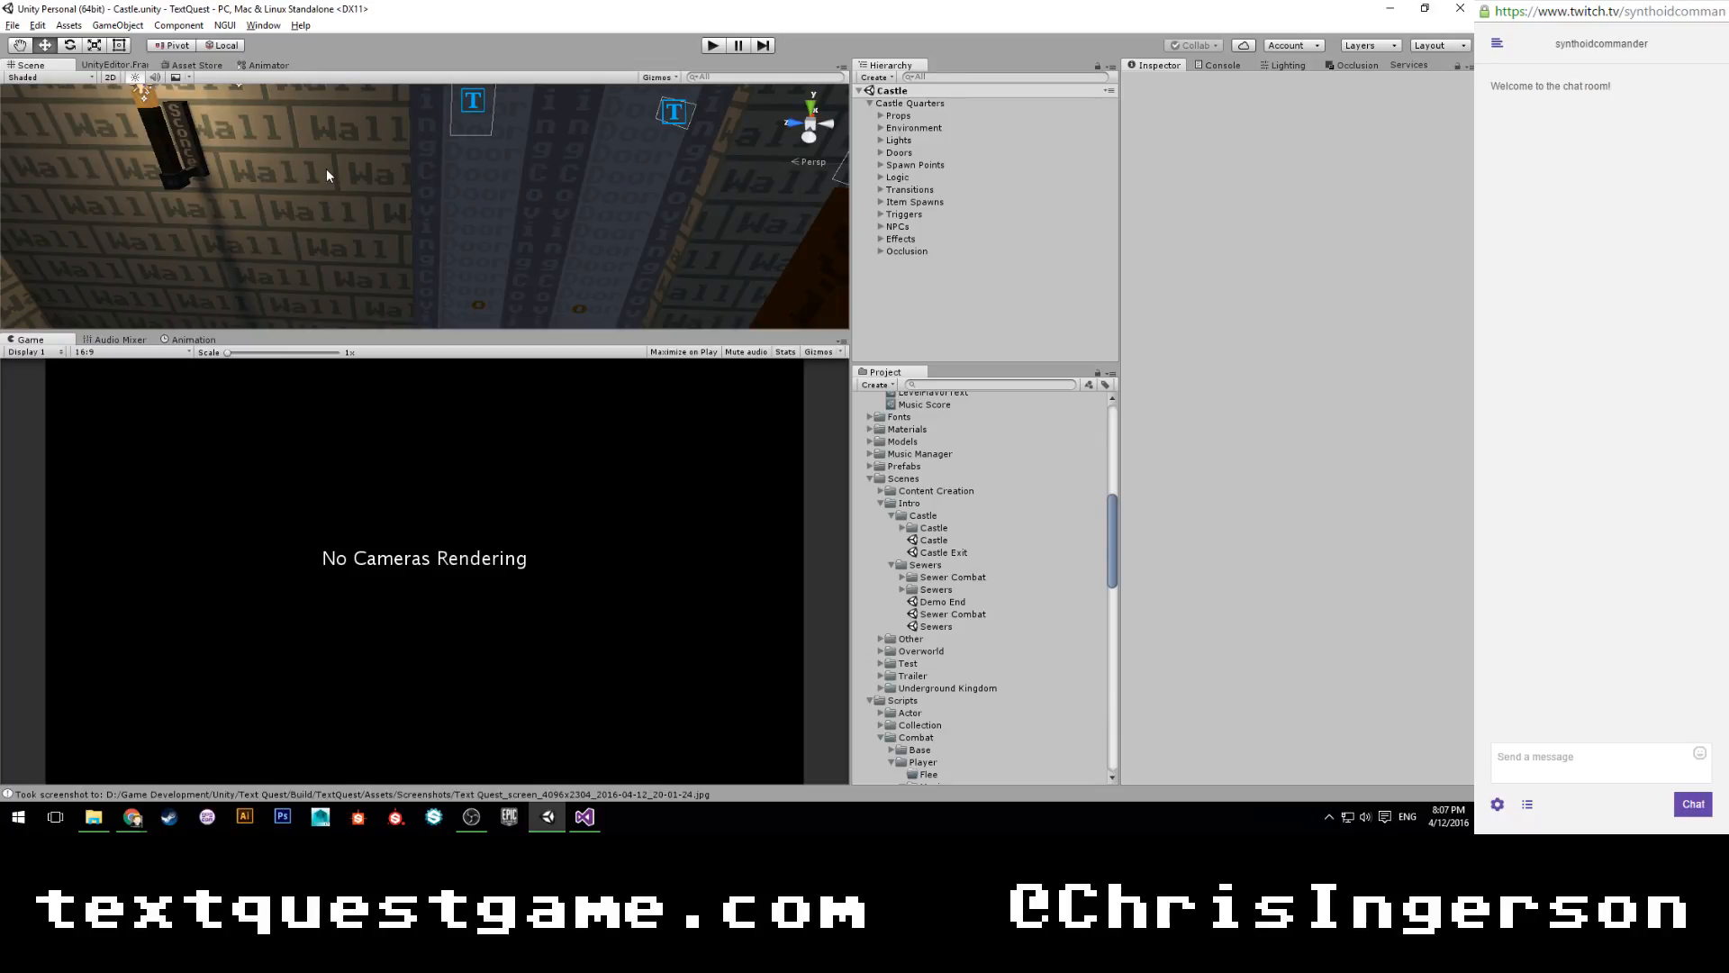
scroll(326, 170, "down", 1)
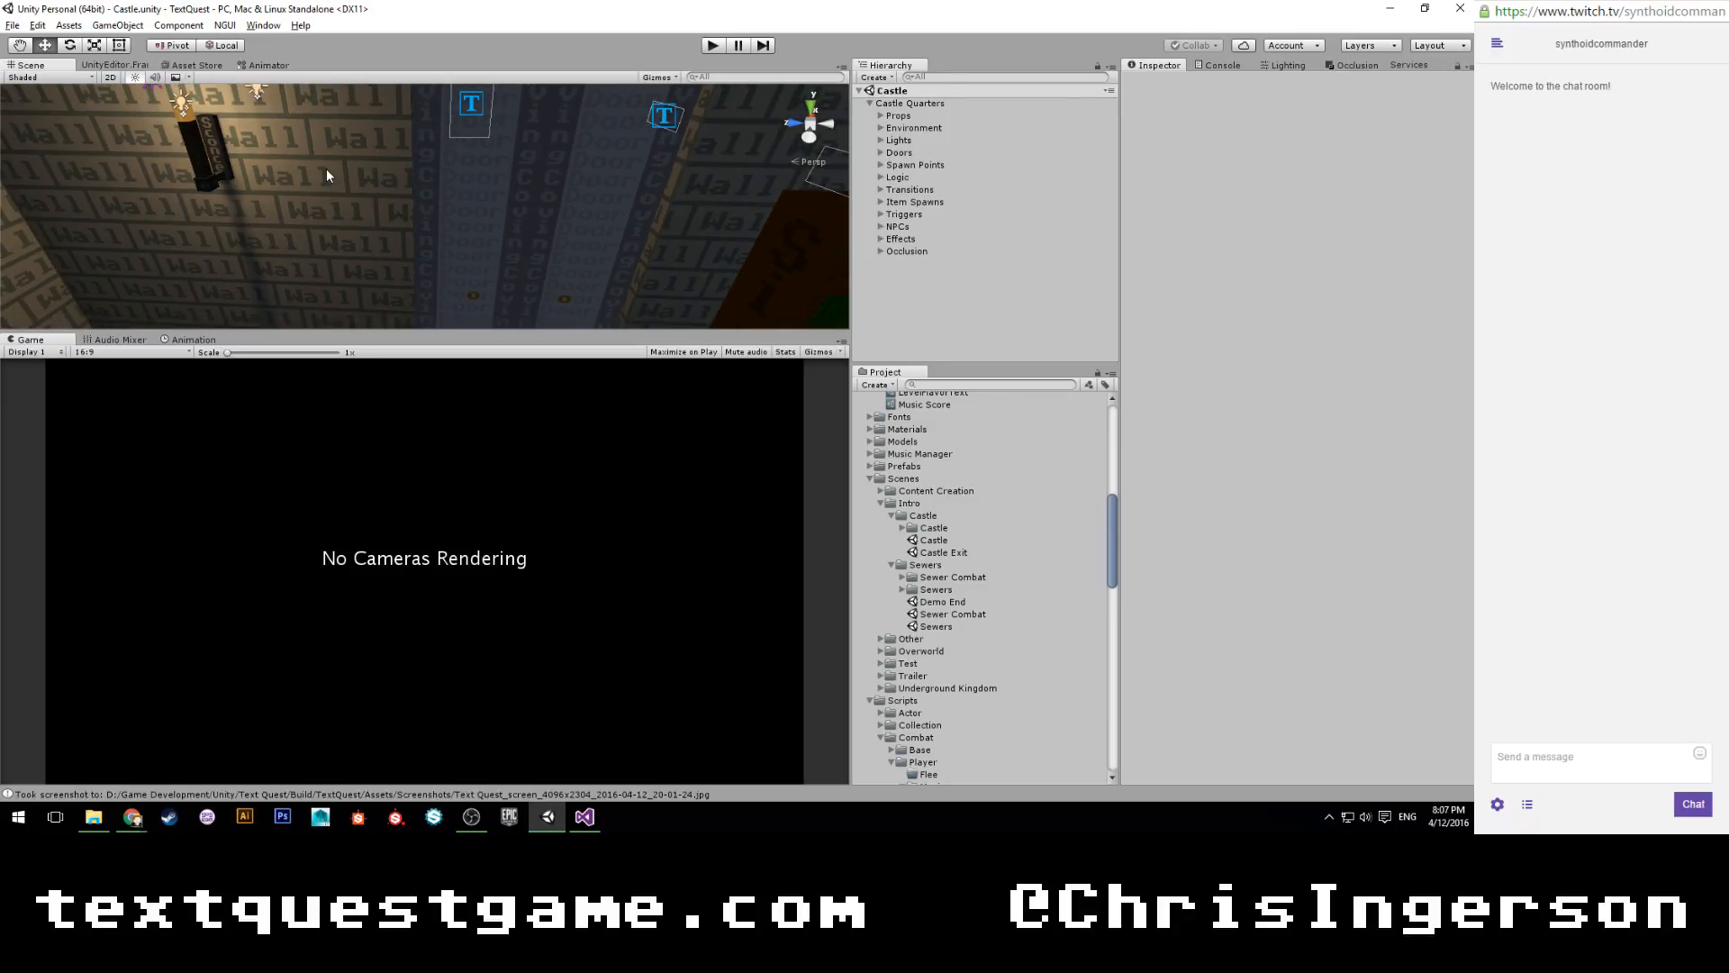
right_click_drag(327, 170, 537, 187)
right_click_drag(388, 232, 563, 183)
right_click_drag(396, 187, 454, 245)
scroll(454, 245, "up", 4)
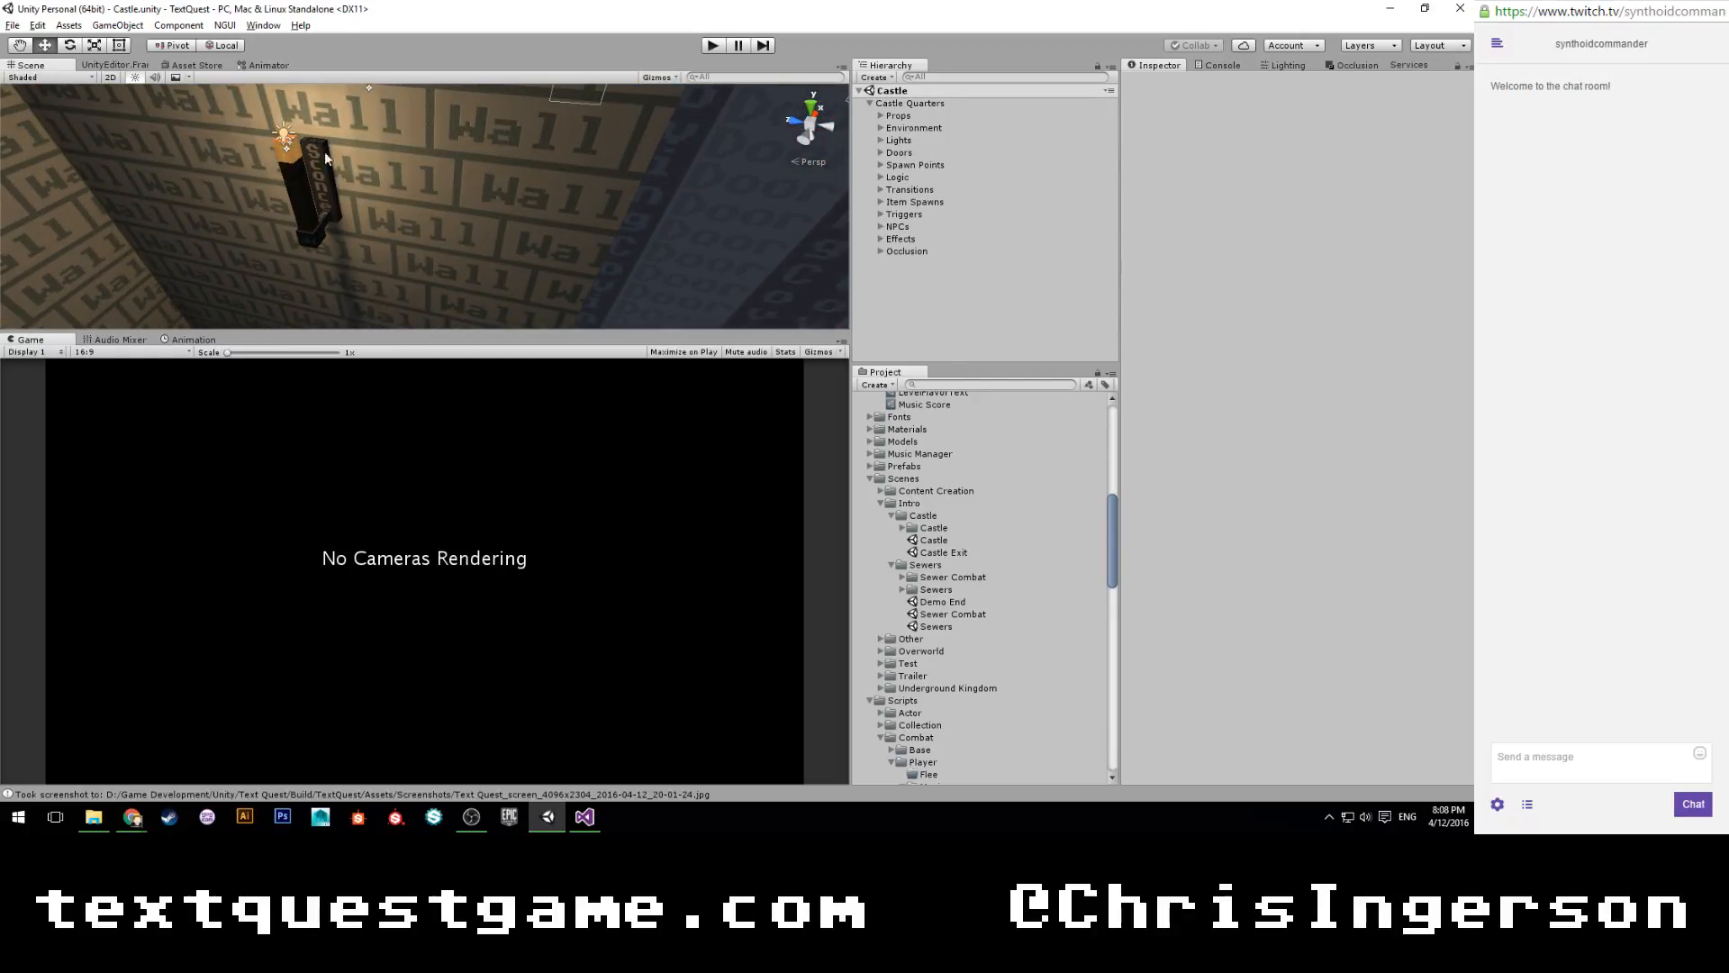
scroll(325, 157, "down", 8)
right_click_drag(402, 204, 299, 205)
mouse_move(418, 261)
right_mouse_down()
mouse_move(531, 219)
mouse_move(528, 249)
mouse_move(587, 196)
mouse_move(484, 227)
mouse_move(400, 199)
mouse_move(476, 200)
mouse_move(405, 233)
right_mouse_up()
middle_click_drag(527, 232, 648, 273)
Step: Show the occlusion culling visualization with the whole castle framed in the scene view
scroll(423, 225, "down", 15)
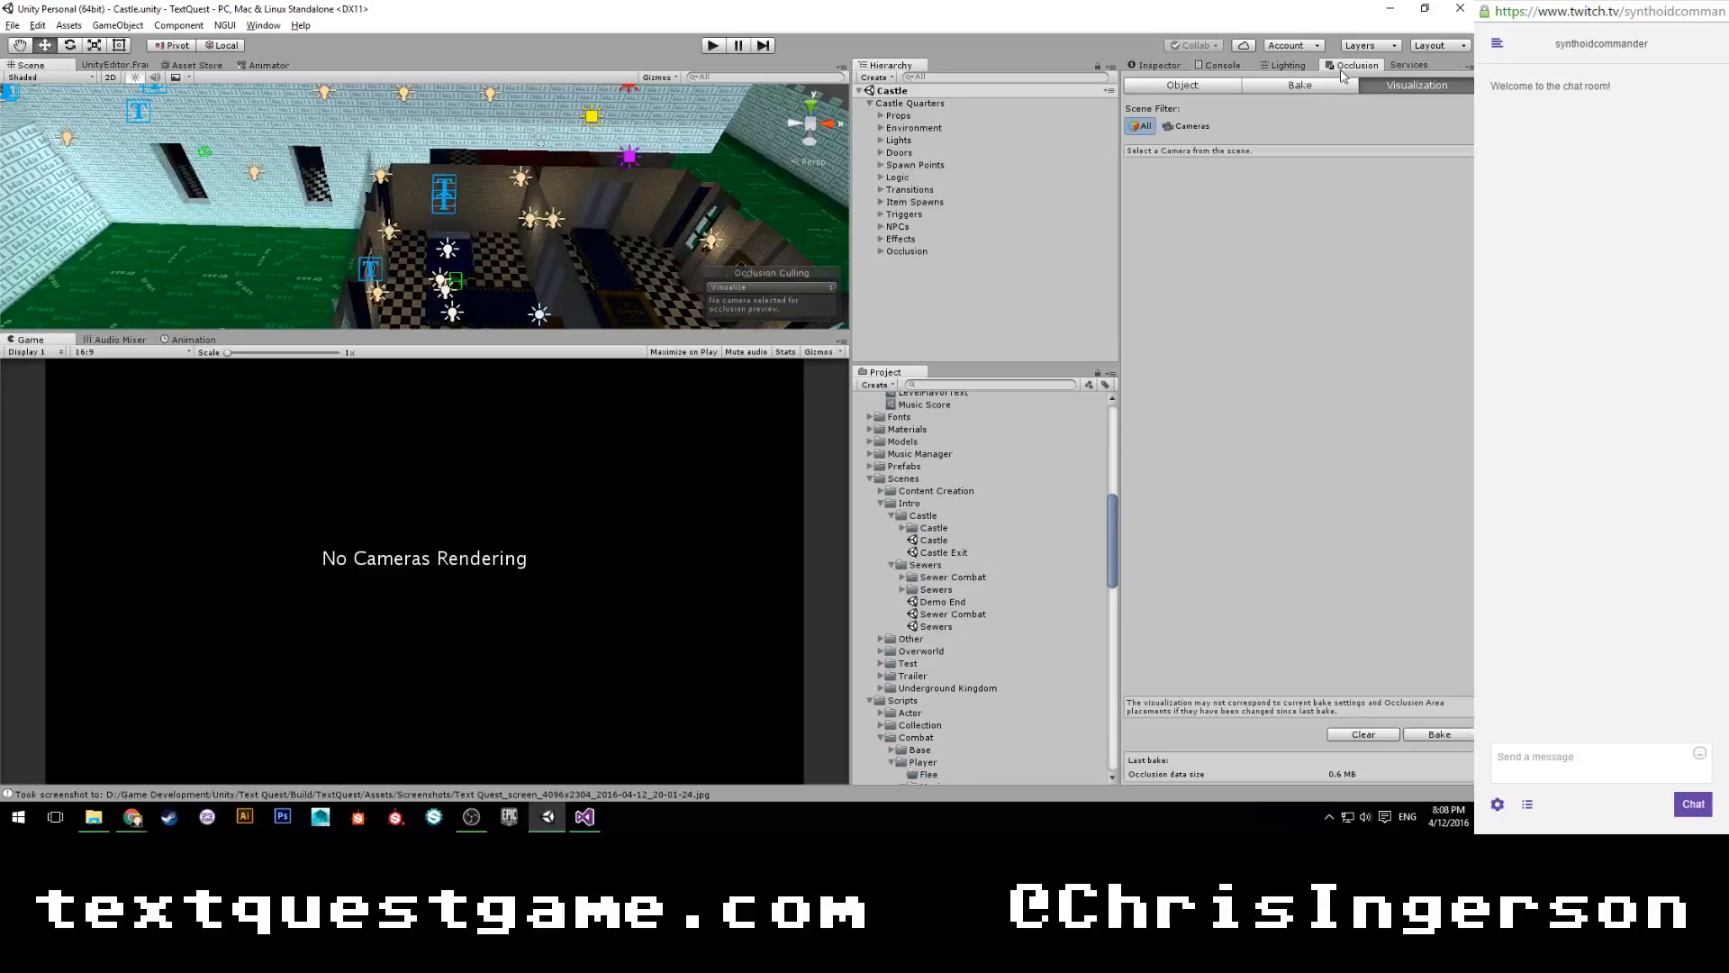
scroll(360, 216, "down", 10)
right_click_drag(238, 202, 325, 206)
middle_click_drag(324, 205, 706, 230)
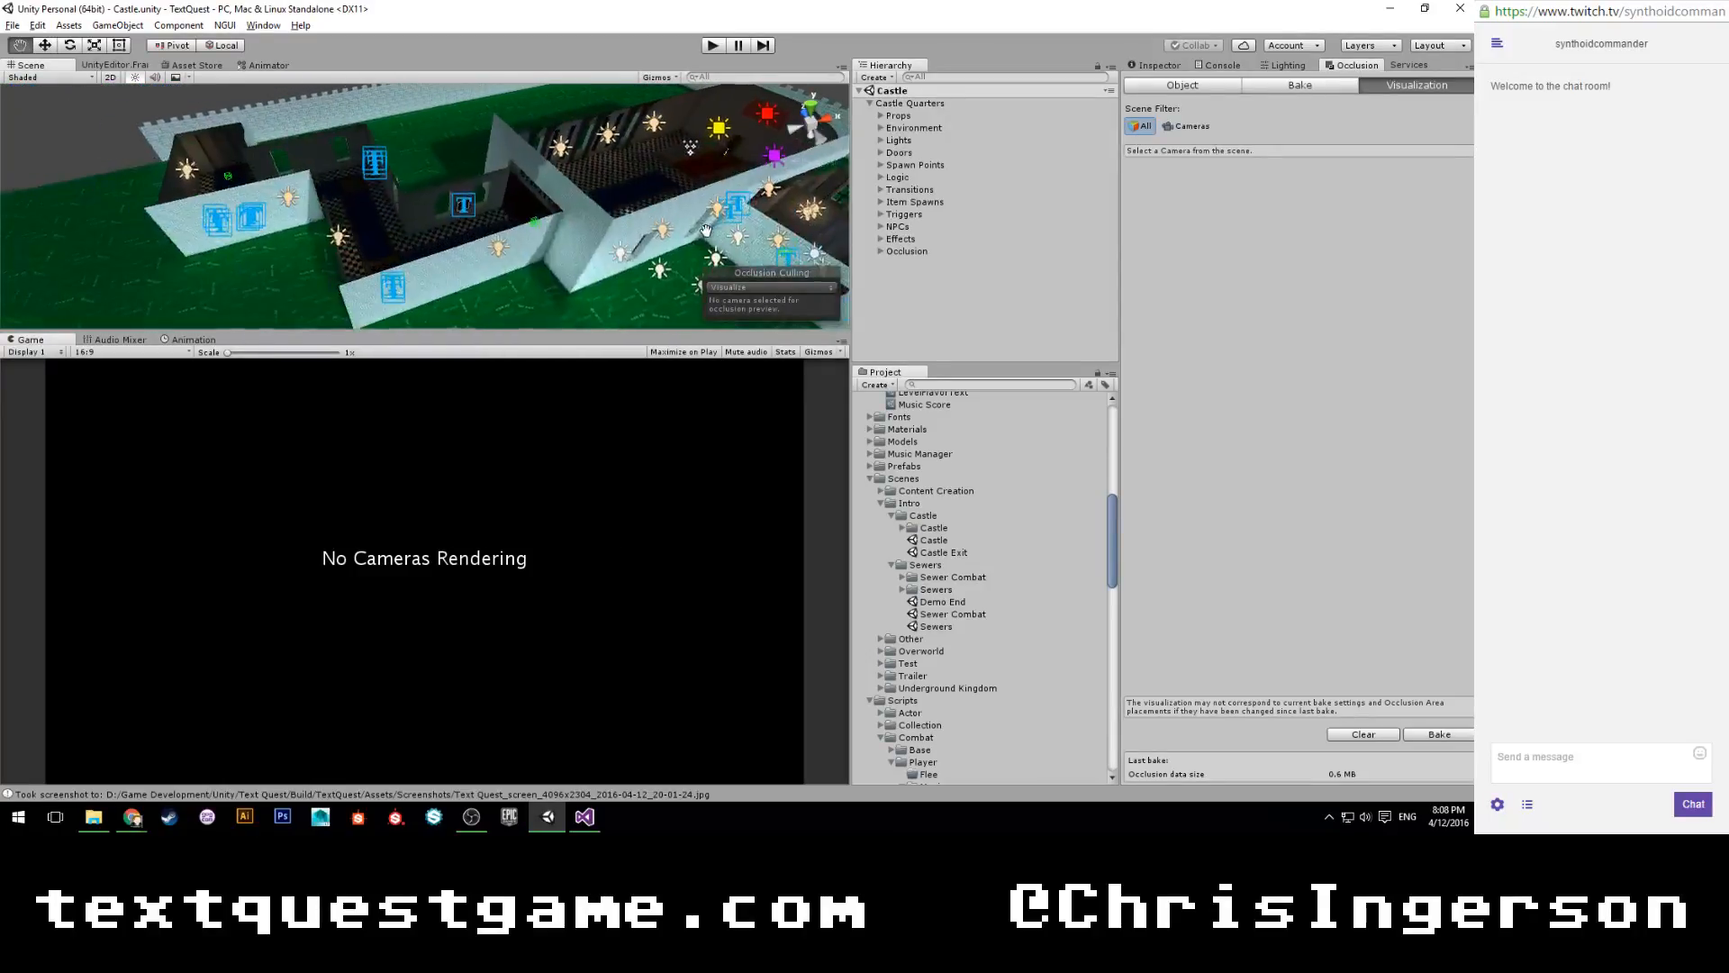
scroll(706, 231, "down", 5)
right_click_drag(706, 231, 734, 261)
middle_click_drag(734, 235, 693, 261)
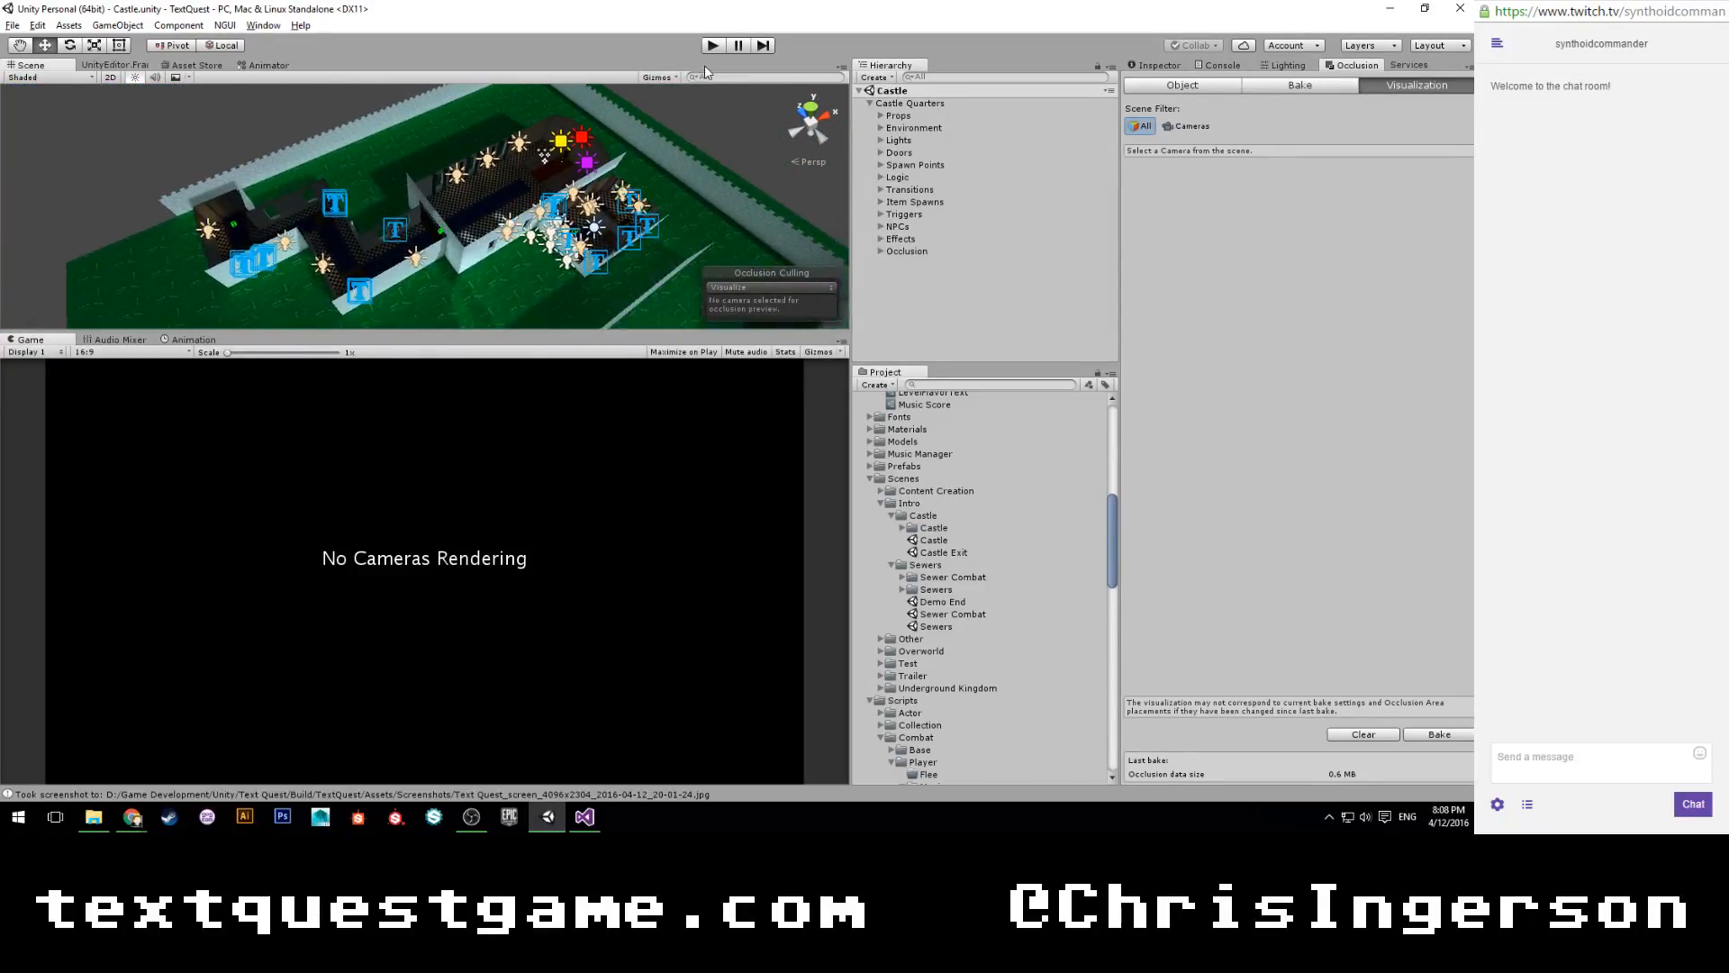
Step: Play the Castle scene and show the rendering statistics over the game view
left_click(703, 45)
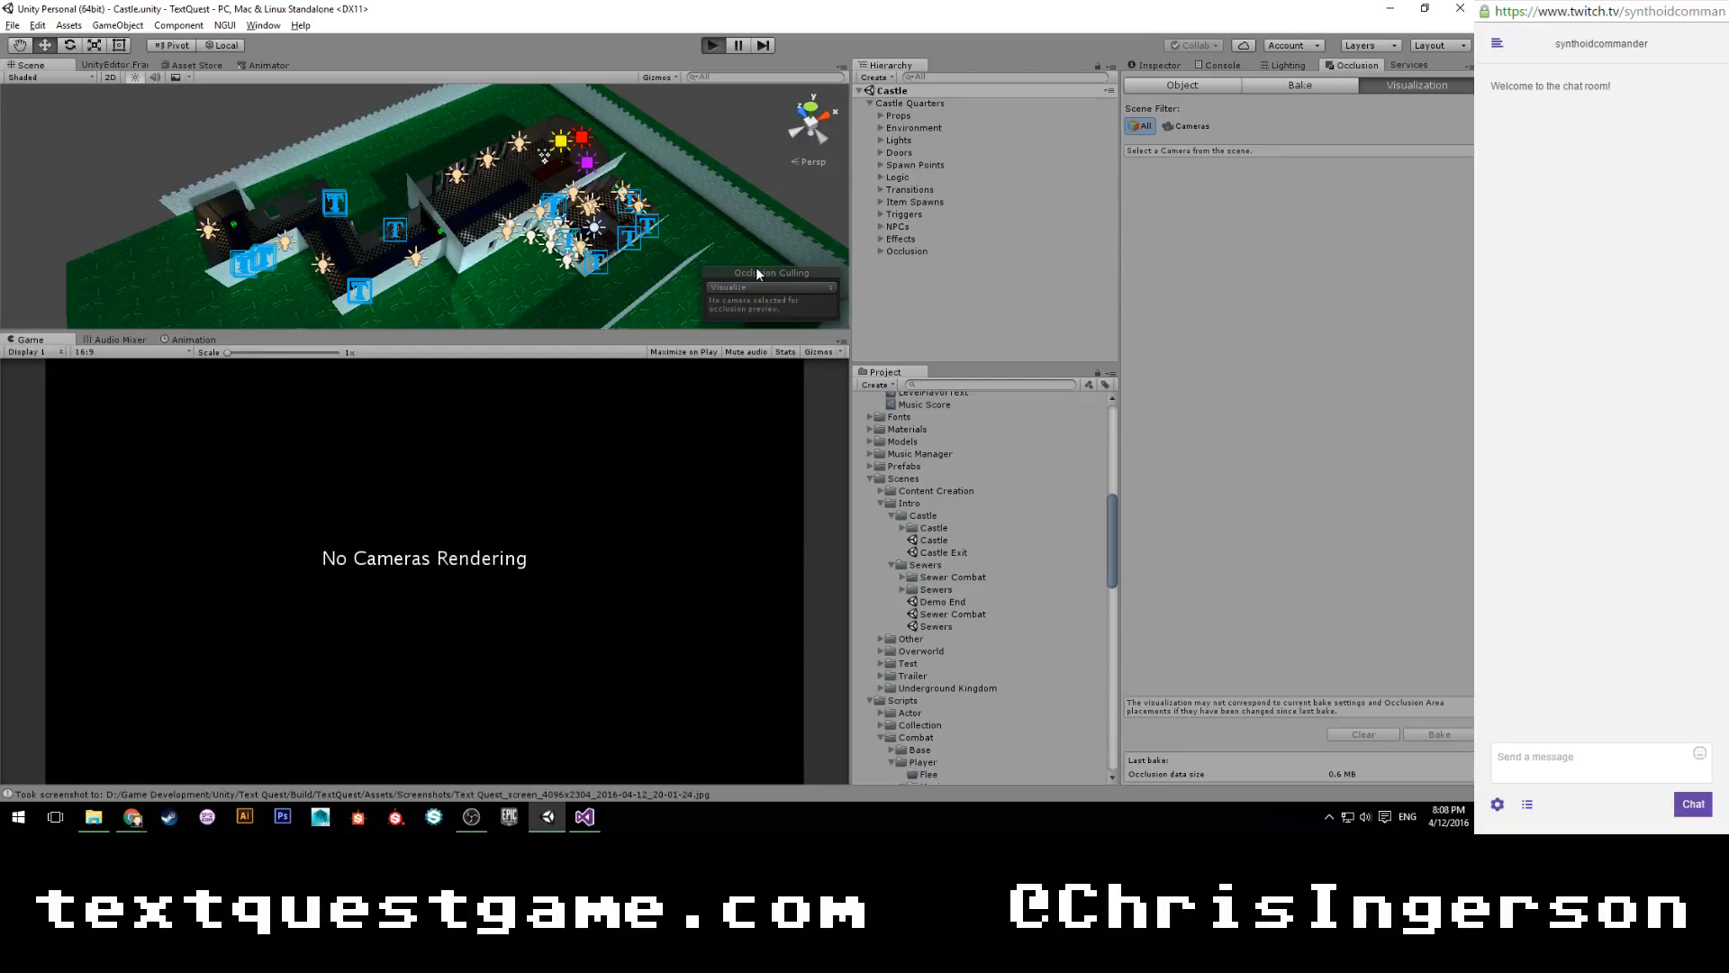
key("ctrl+p")
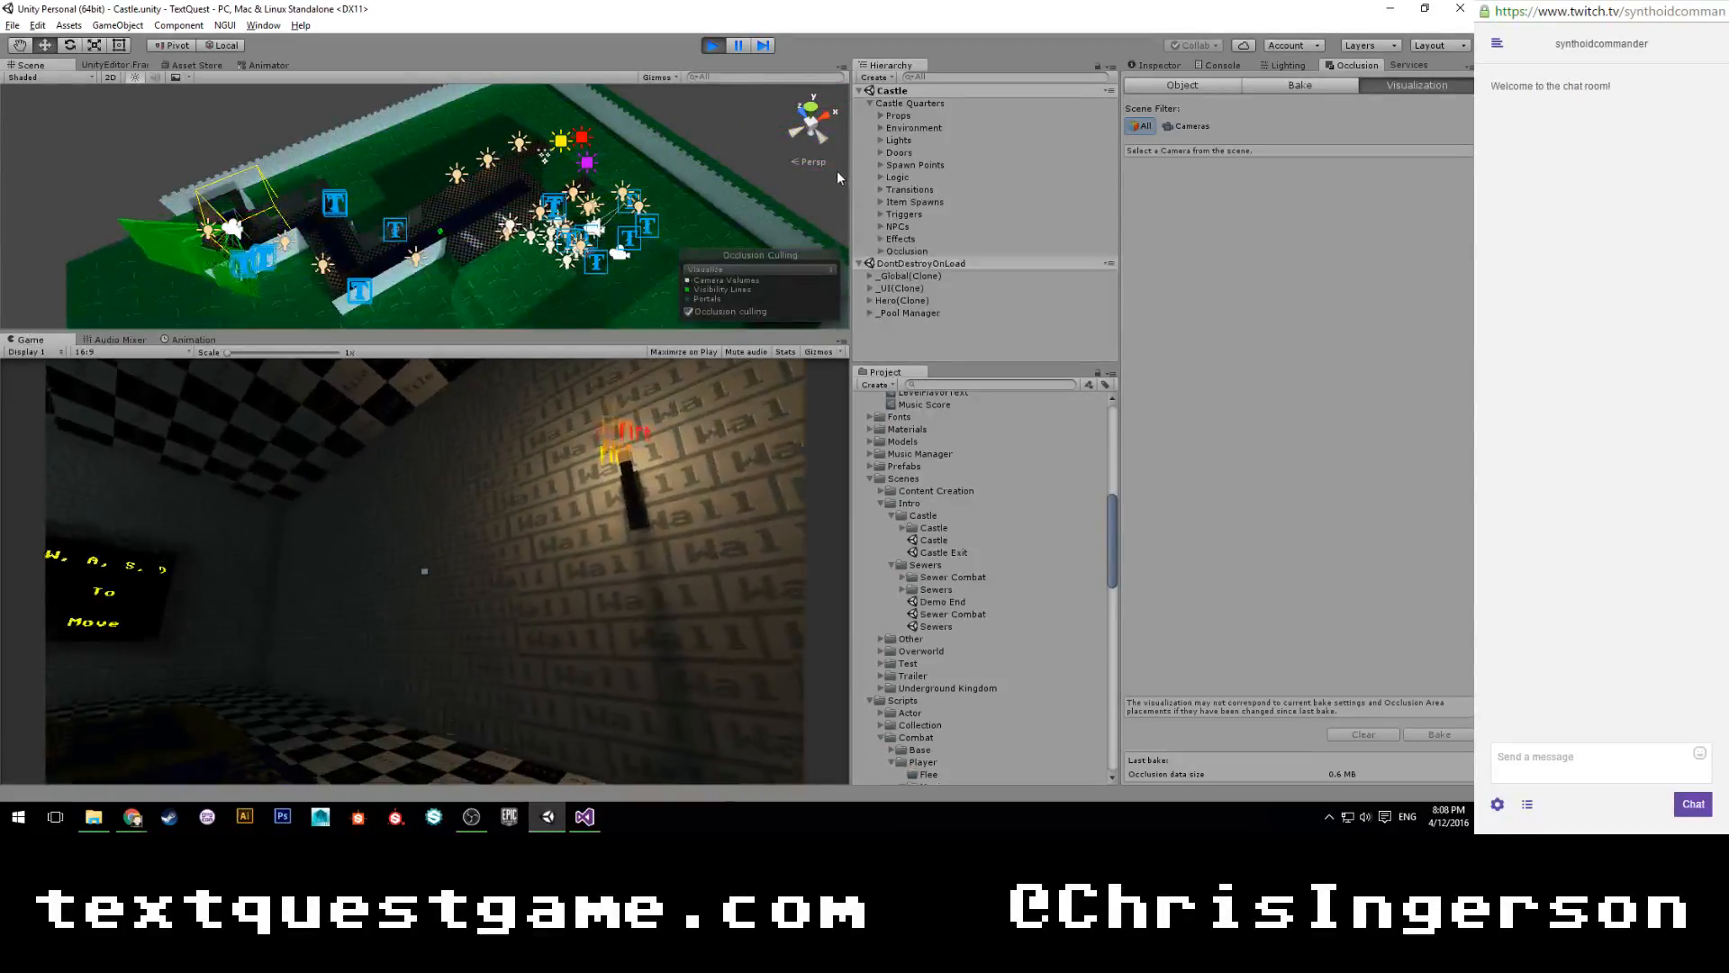
left_click(786, 351)
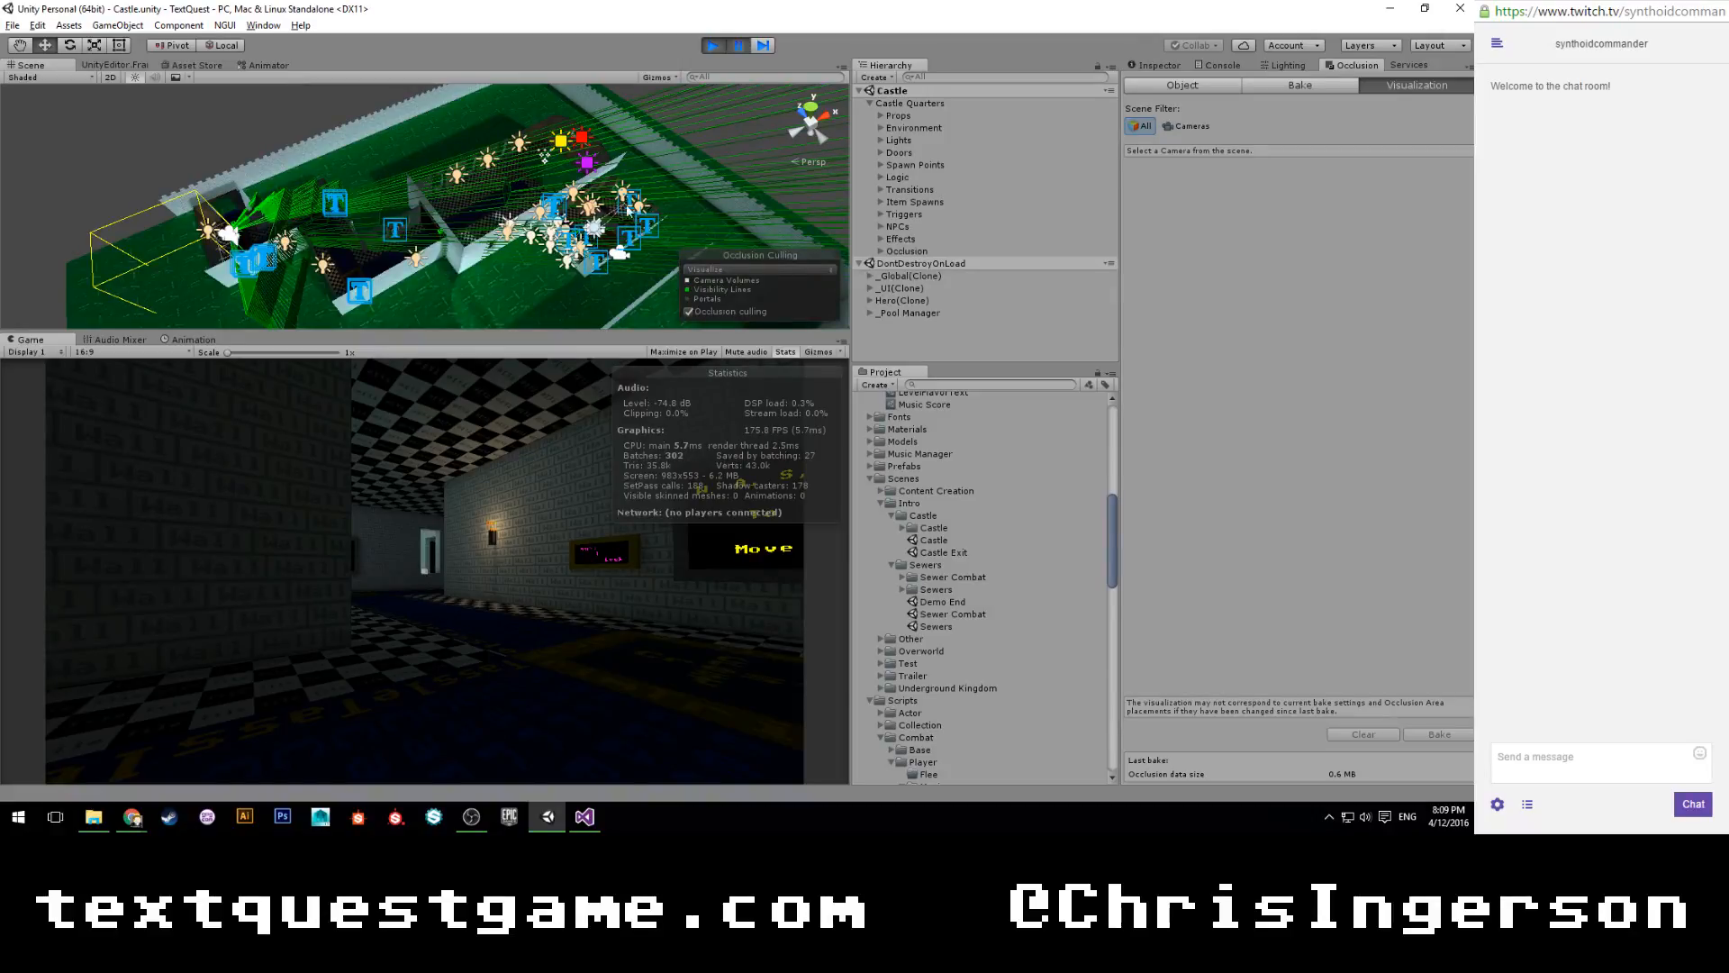
key("w")
Step: Examine which parts of the castle exterior are culled and where the camera's visibility lines run
mouse_move(411, 200)
right_mouse_down()
mouse_move(465, 203)
mouse_move(425, 230)
right_mouse_up()
scroll(402, 198, "down", 4)
left_click_drag(403, 198, 606, 224, "alt")
middle_click_drag(606, 225, 540, 236)
left_click_drag(540, 236, 343, 244, "alt")
middle_click_drag(343, 244, 606, 176)
scroll(605, 176, "up", 3)
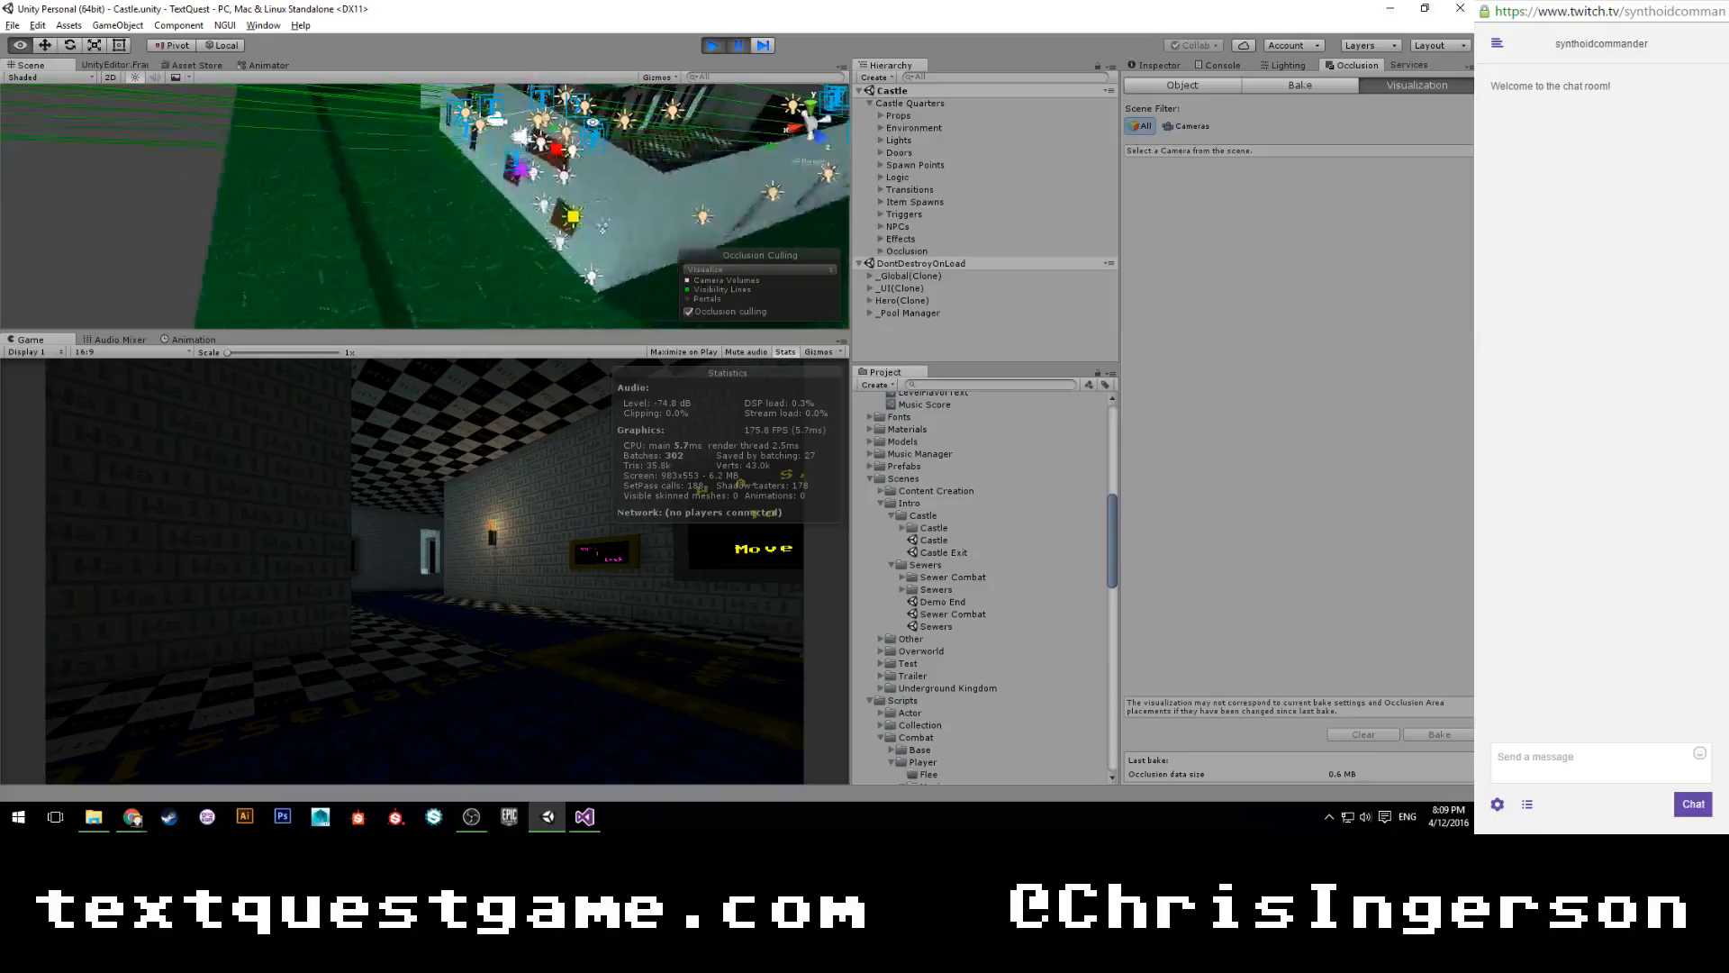
Step: Inspect the occlusion culling around the bedroom, checking which walls and props are still rendered
left_click_drag(603, 228, 315, 163, "alt")
scroll(316, 163, "up", 8)
middle_click_drag(353, 225, 393, 150)
scroll(392, 151, "up", 3)
scroll(362, 171, "down", 5)
left_click_drag(362, 172, 315, 202, "alt")
middle_click_drag(302, 221, 334, 185)
left_click_drag(574, 164, 491, 225, "alt")
scroll(491, 225, "down", 4)
left_click_drag(354, 200, 741, 180, "alt")
scroll(404, 181, "up", 4)
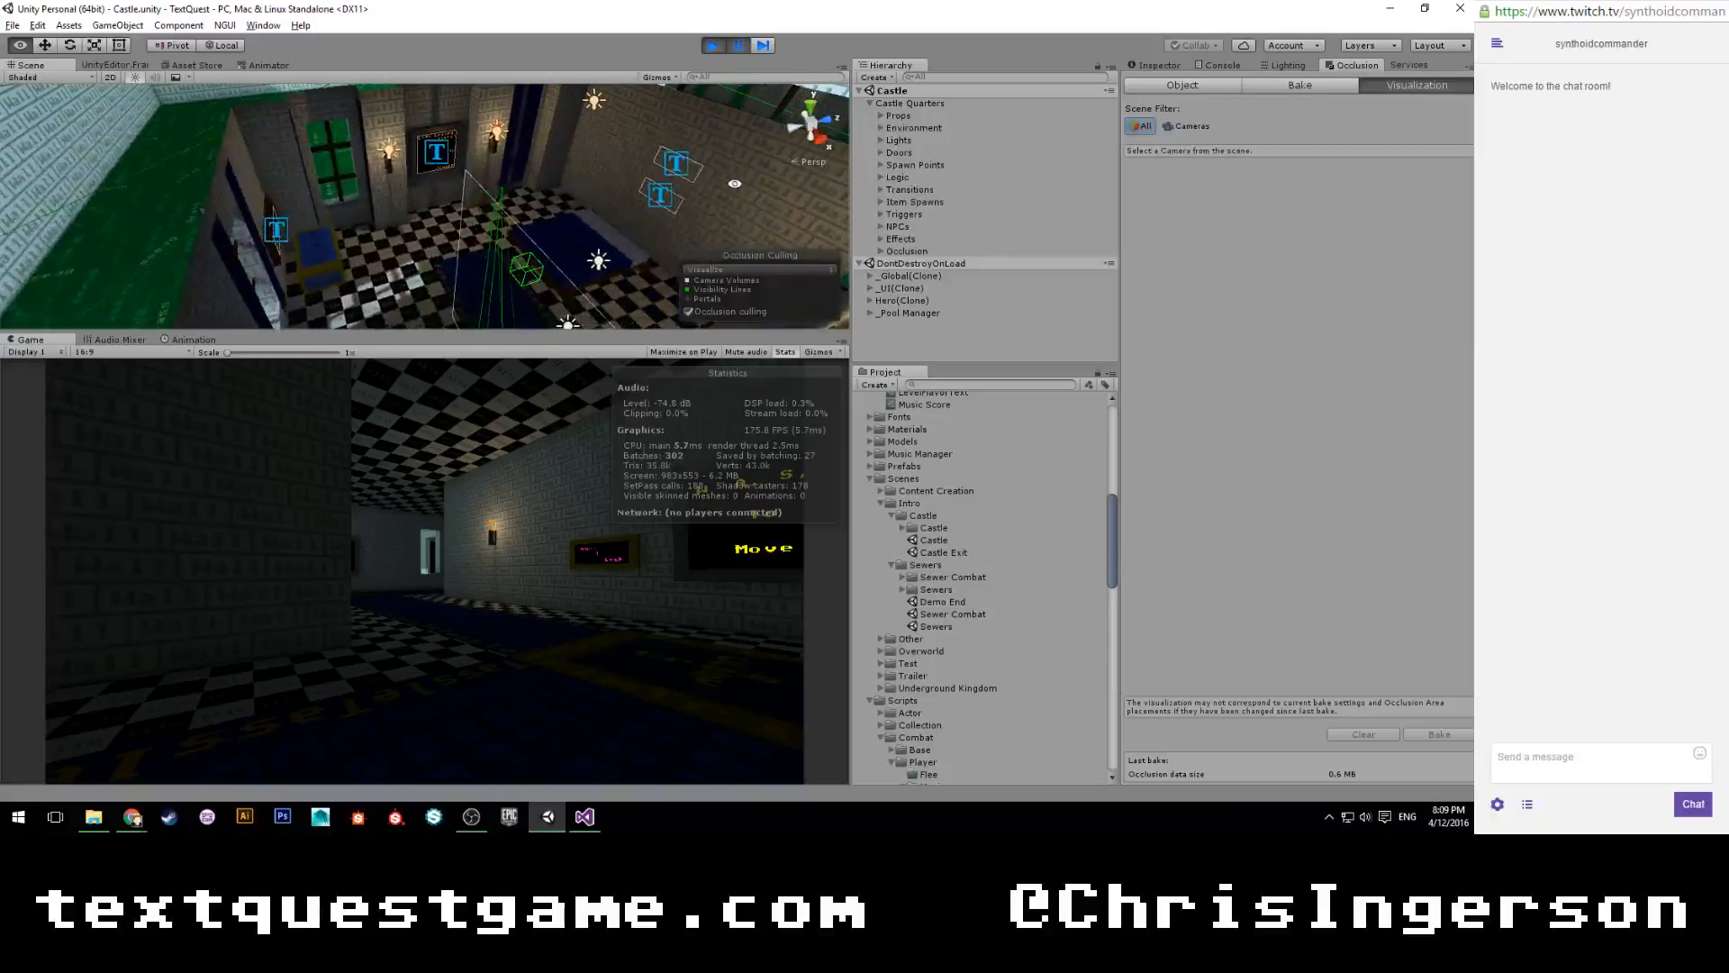
Step: Examine the culled geometry and visibility lines inside the windowed hall and along the adjoining castle walls
left_click_drag(429, 174, 436, 155, "alt")
scroll(420, 117, "up", 4)
middle_click_drag(414, 256, 452, 328)
scroll(492, 200, "up", 3)
left_click_drag(492, 197, 205, 245, "alt")
middle_click_drag(206, 245, 567, 142)
left_click_drag(567, 143, 480, 169, "alt")
left_click_drag(613, 160, 433, 139, "alt")
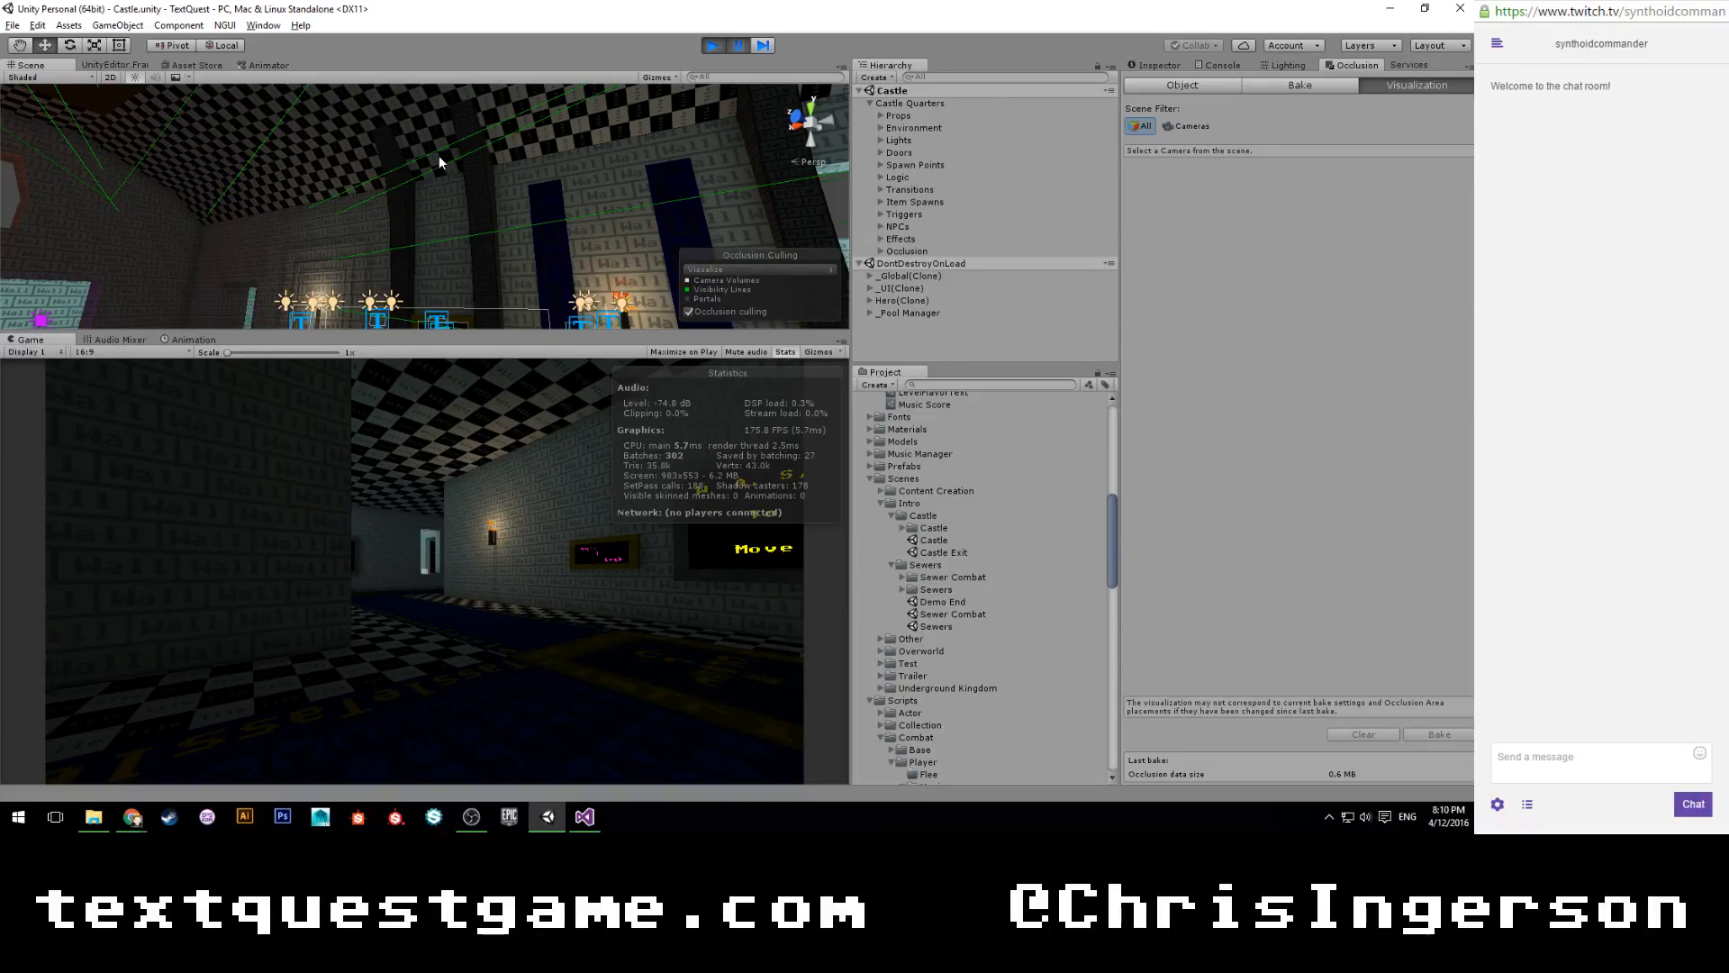
left_click_drag(439, 155, 711, 297, "alt")
left_click_drag(496, 190, 380, 204)
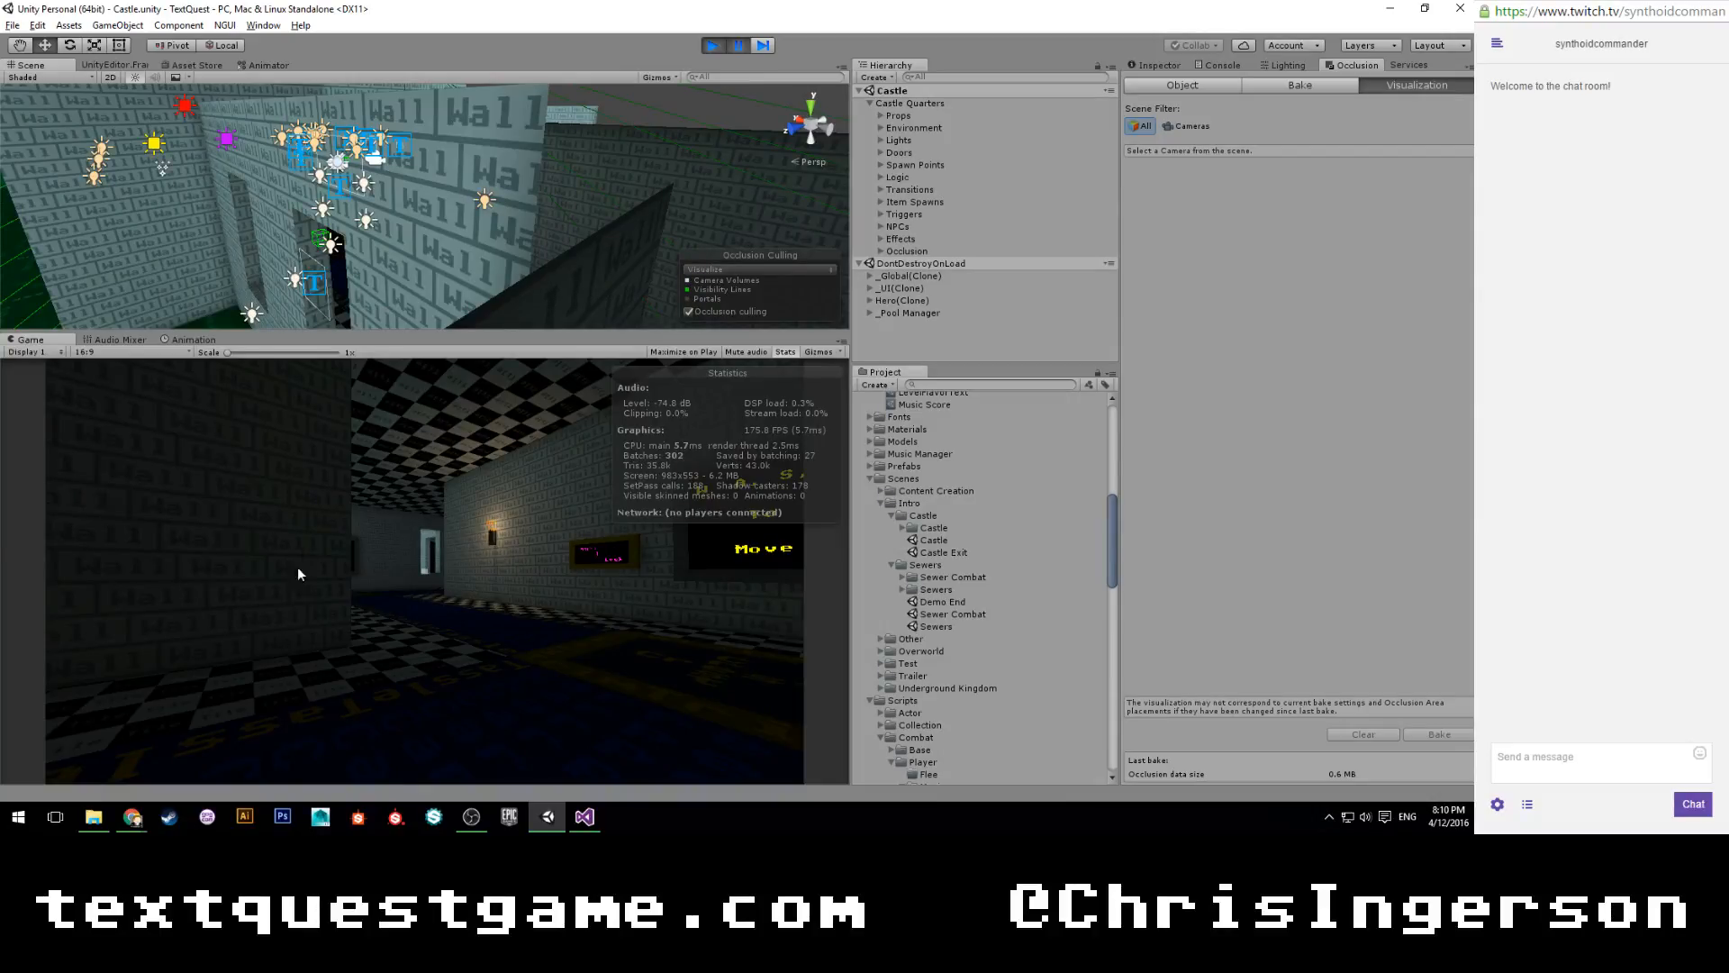
left_click_drag(362, 261, 421, 246, "alt")
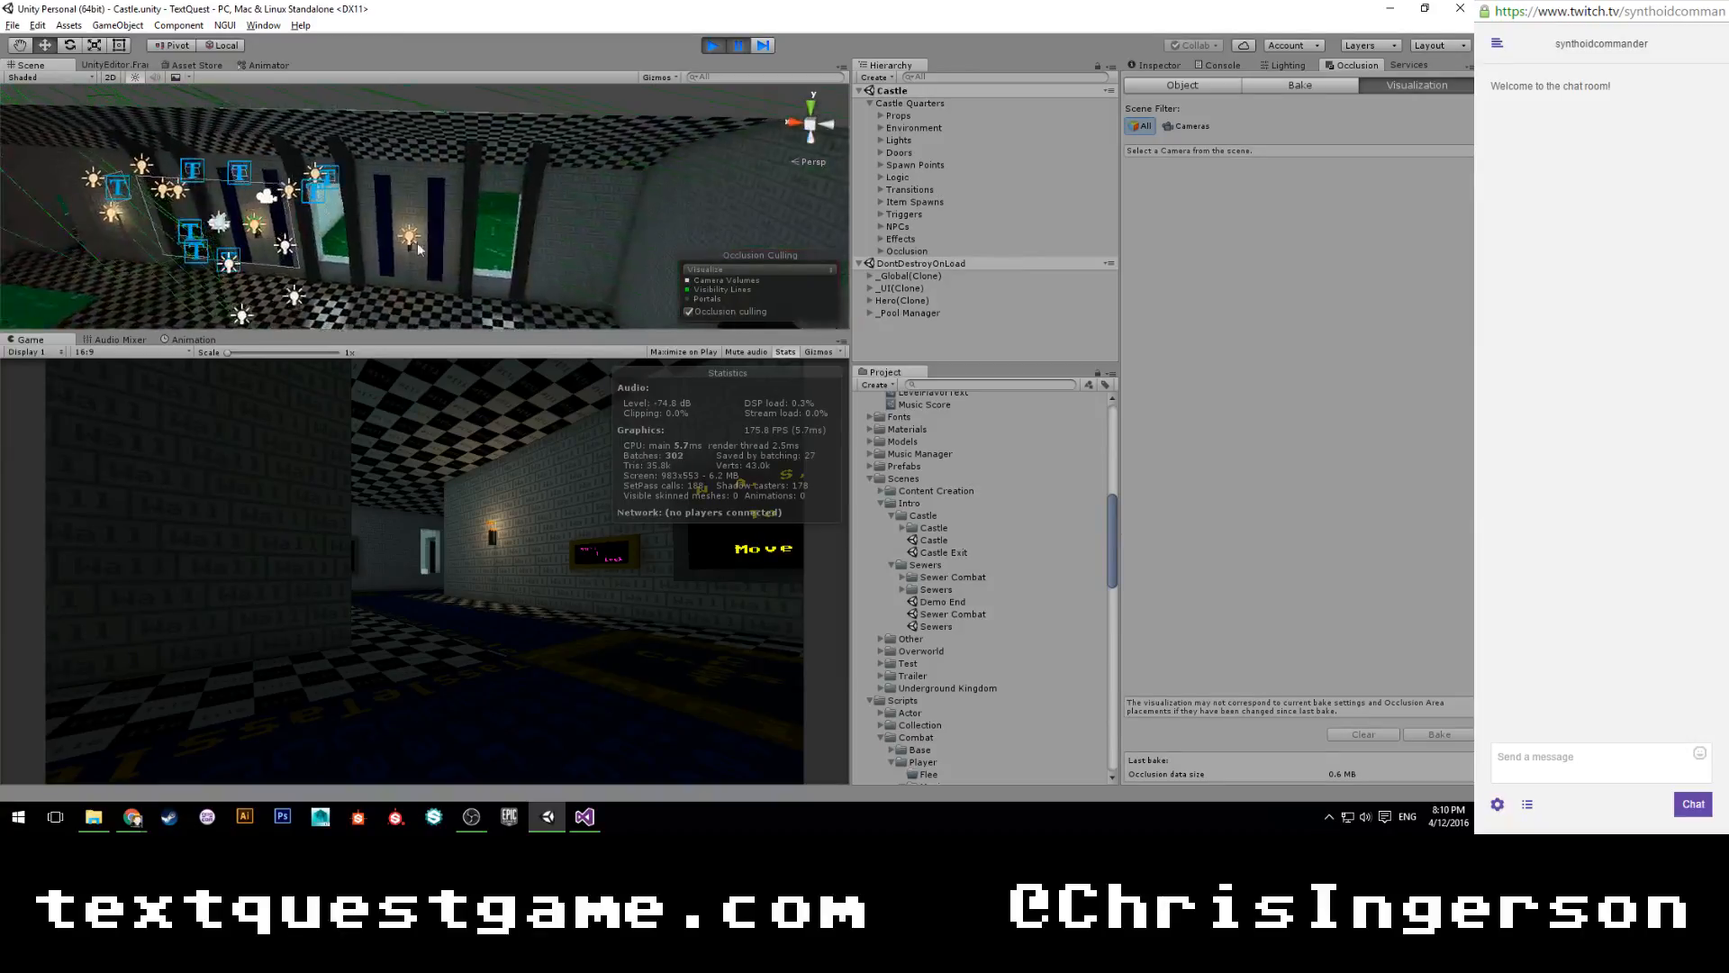
Step: Examine the culled geometry and camera boundaries inside the windowed hall and down in the checker-floored room with the table
left_click_drag(364, 160, 413, 207, "alt")
middle_click_drag(413, 207, 421, 171)
scroll(425, 202, "up", 4)
left_click_drag(423, 262, 324, 225, "alt")
middle_click_drag(324, 225, 335, 235)
left_click_drag(335, 235, 601, 213, "alt")
scroll(600, 214, "up", 5)
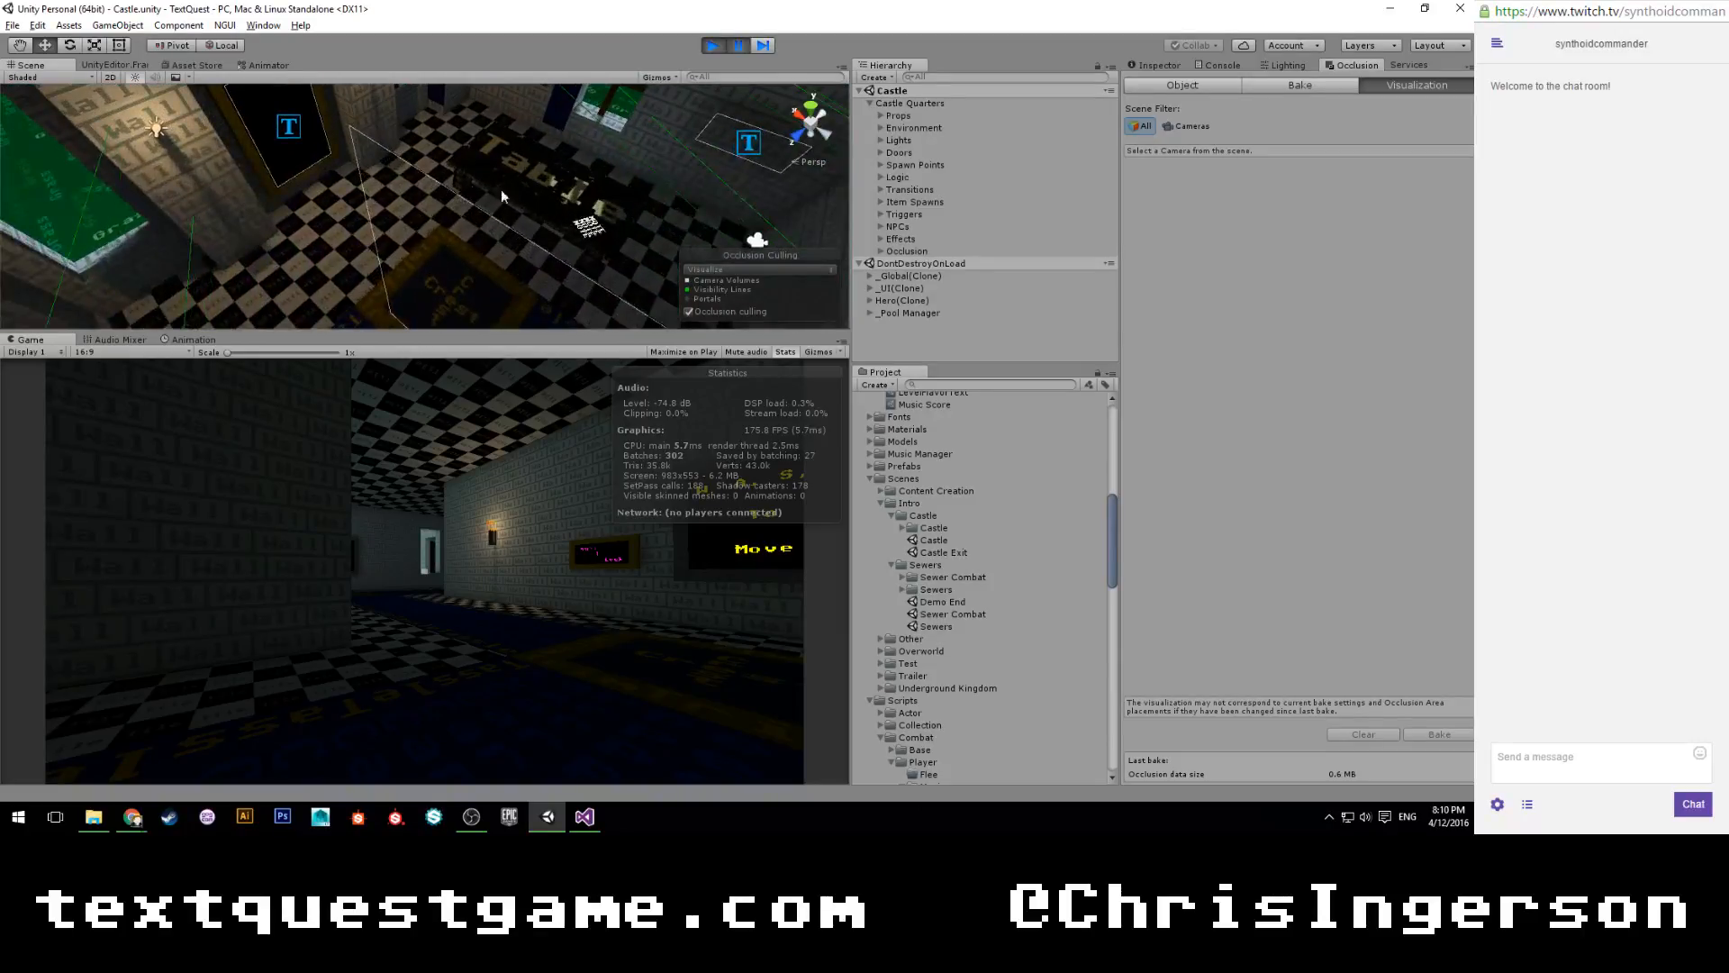
Step: Inspect the visibility lines and the rendered roofs, walls and hall interiors from above the castle wings
scroll(425, 185, "down", 8)
scroll(425, 185, "up", 4)
scroll(425, 185, "down", 2)
left_click_drag(424, 182, 509, 164, "alt")
scroll(649, 162, "down", 4)
middle_click_drag(649, 162, 212, 200)
scroll(544, 191, "down", 3)
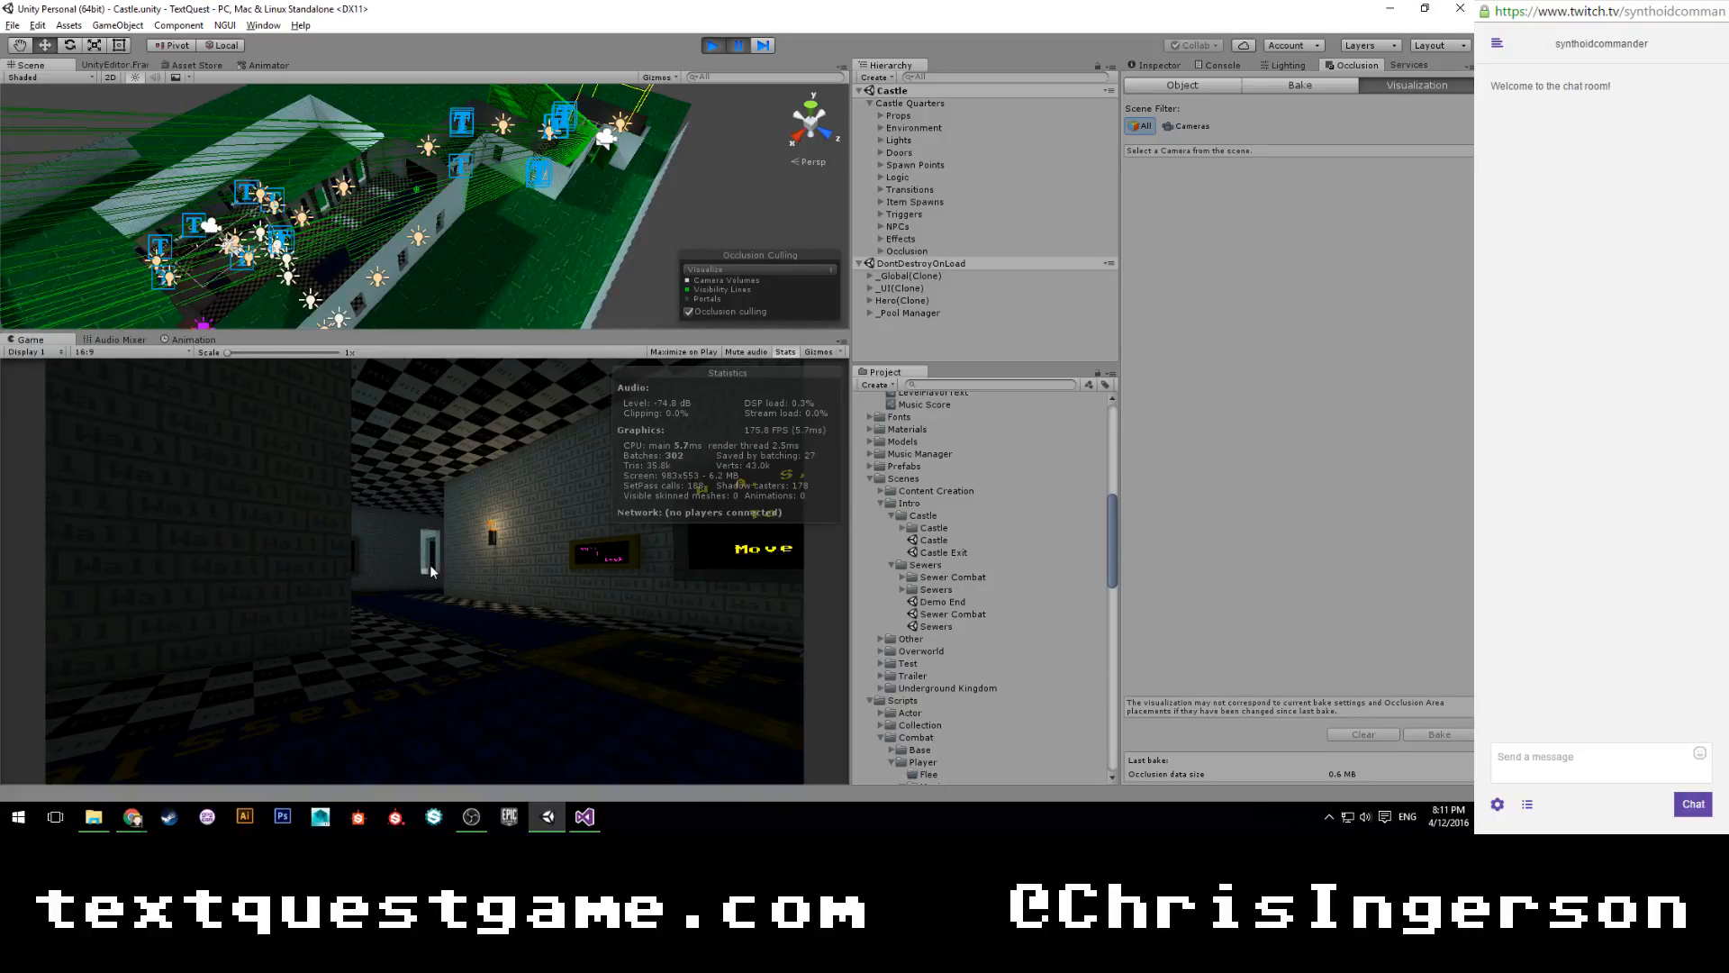
scroll(402, 189, "up", 3)
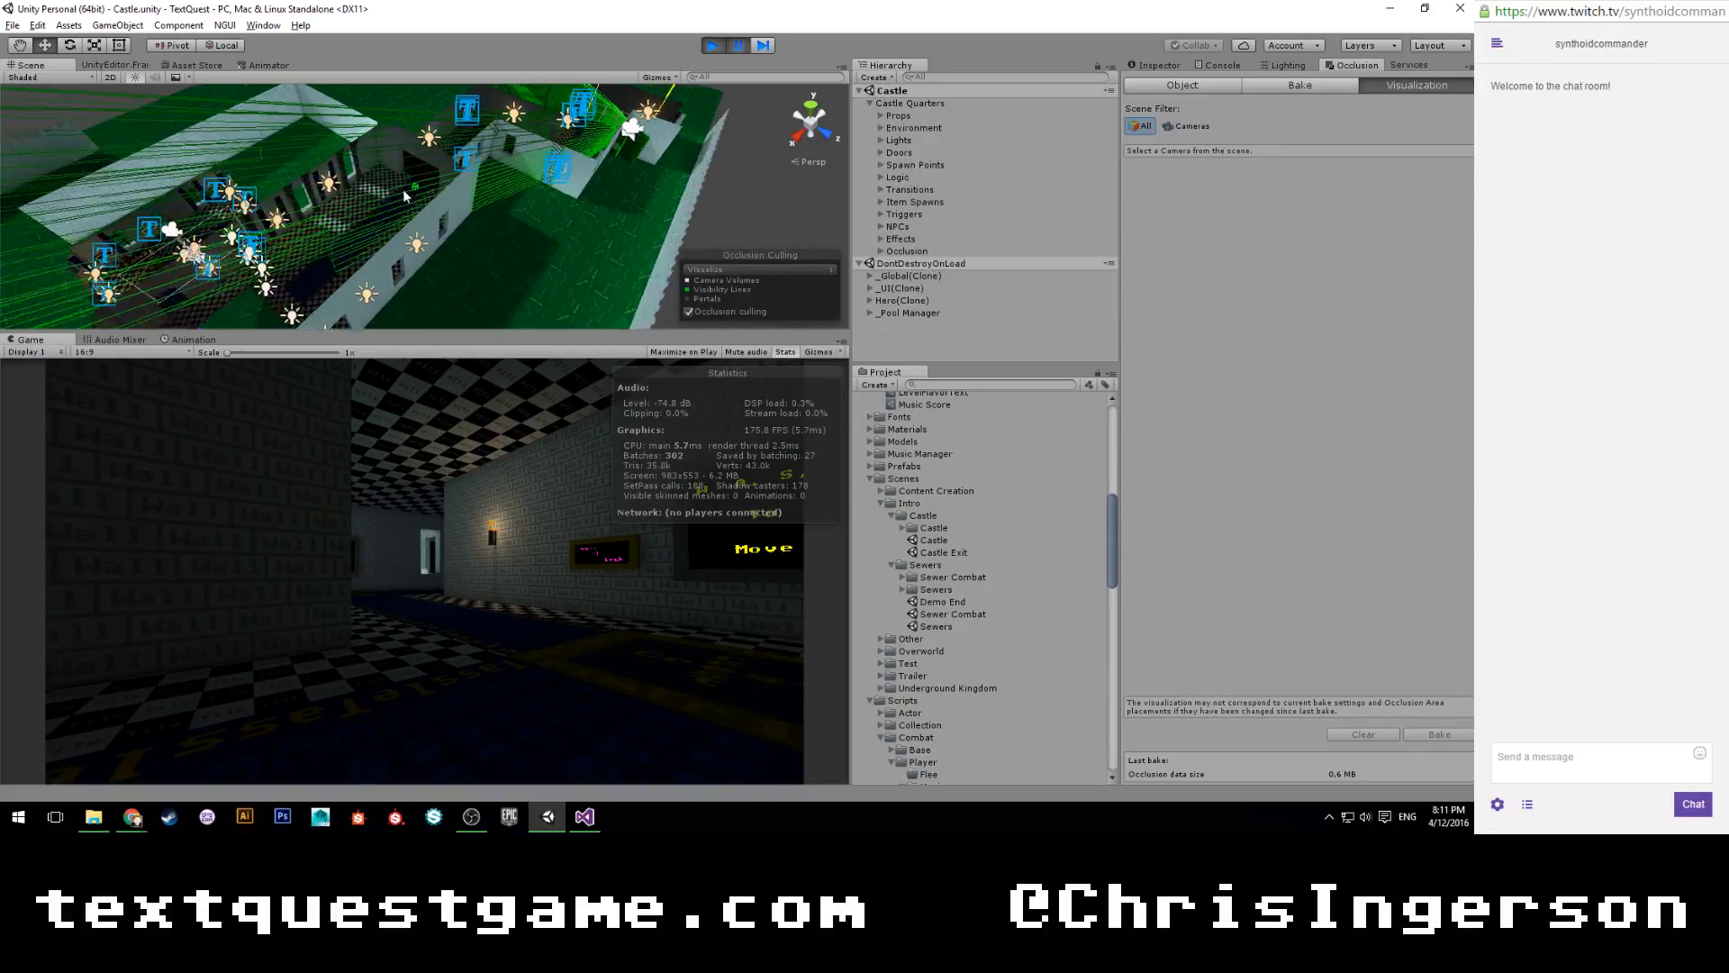
scroll(402, 189, "up", 3)
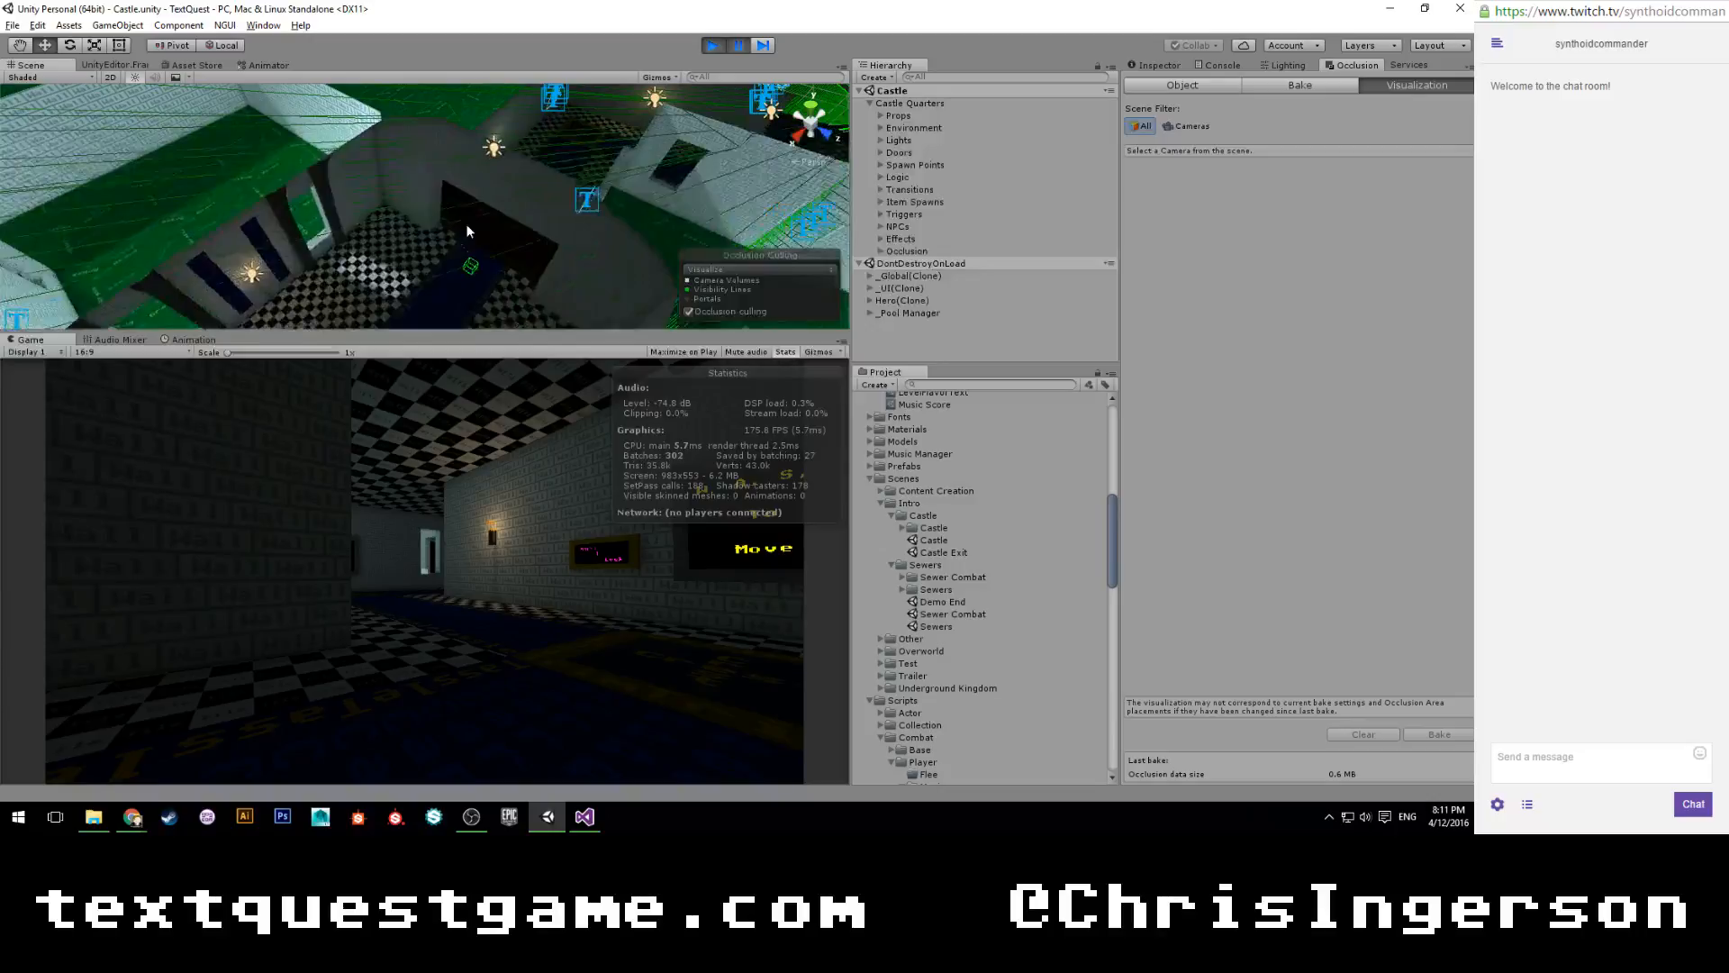
scroll(467, 231, "up", 3)
scroll(466, 230, "down", 4)
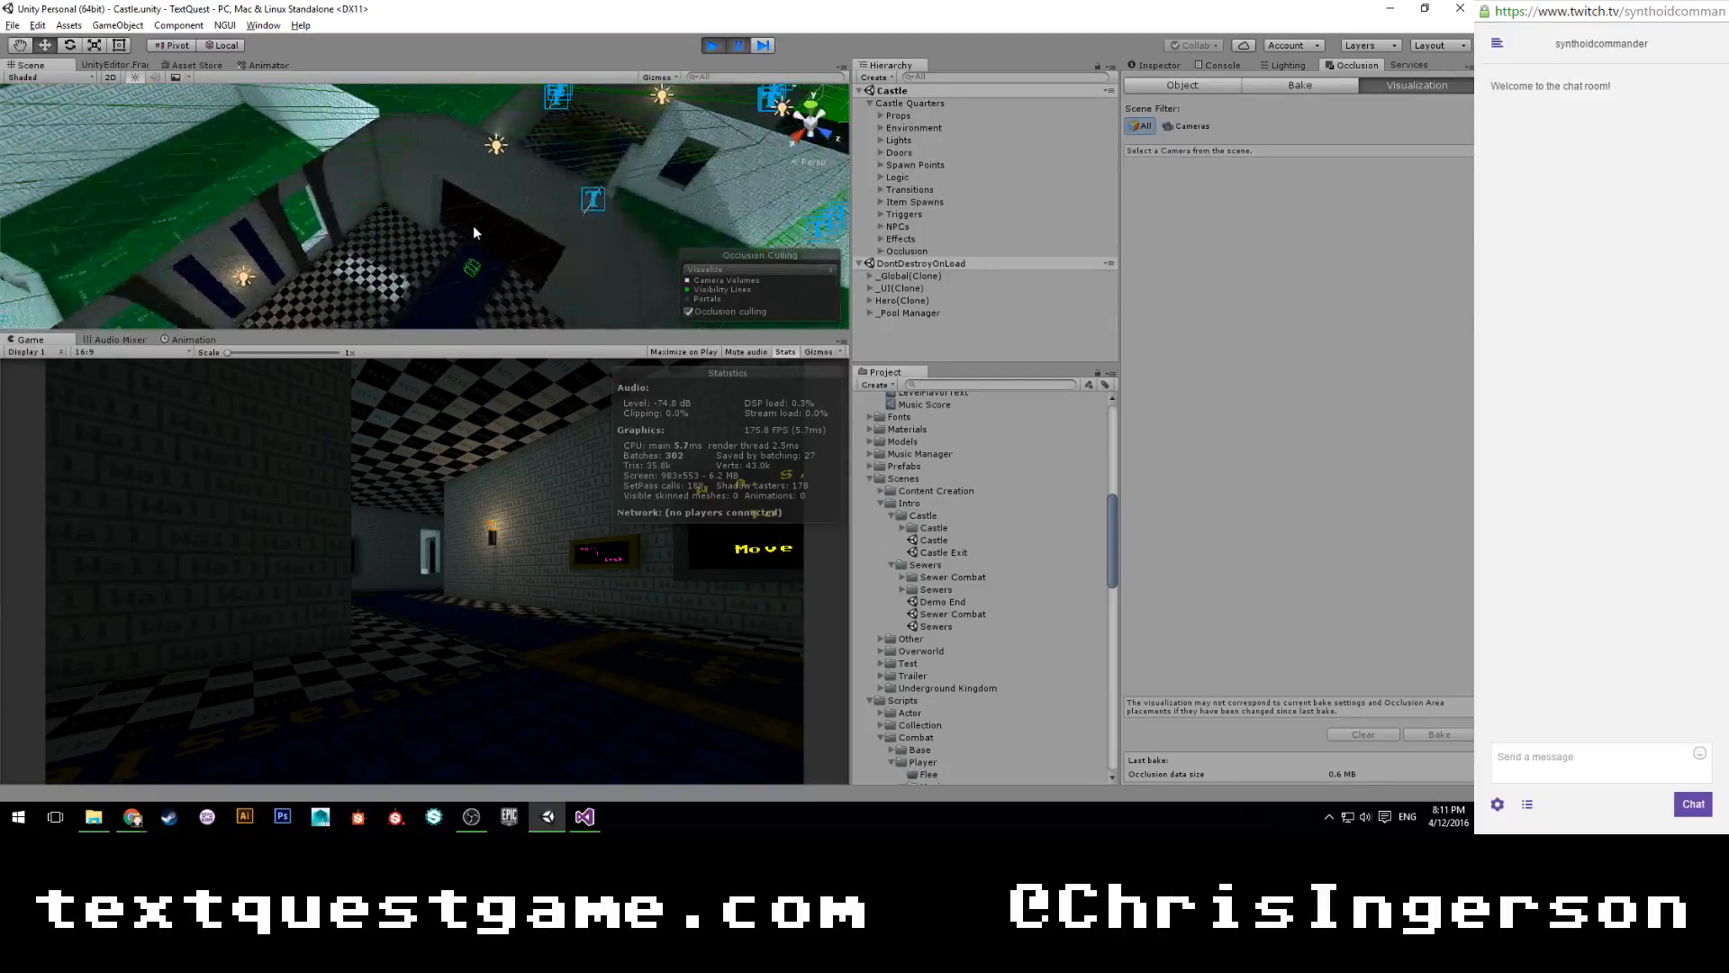
left_click_drag(529, 188, 333, 191, "alt")
Step: Resume the paused Castle game, end play mode and look over the full castle layout from above
left_click(739, 47)
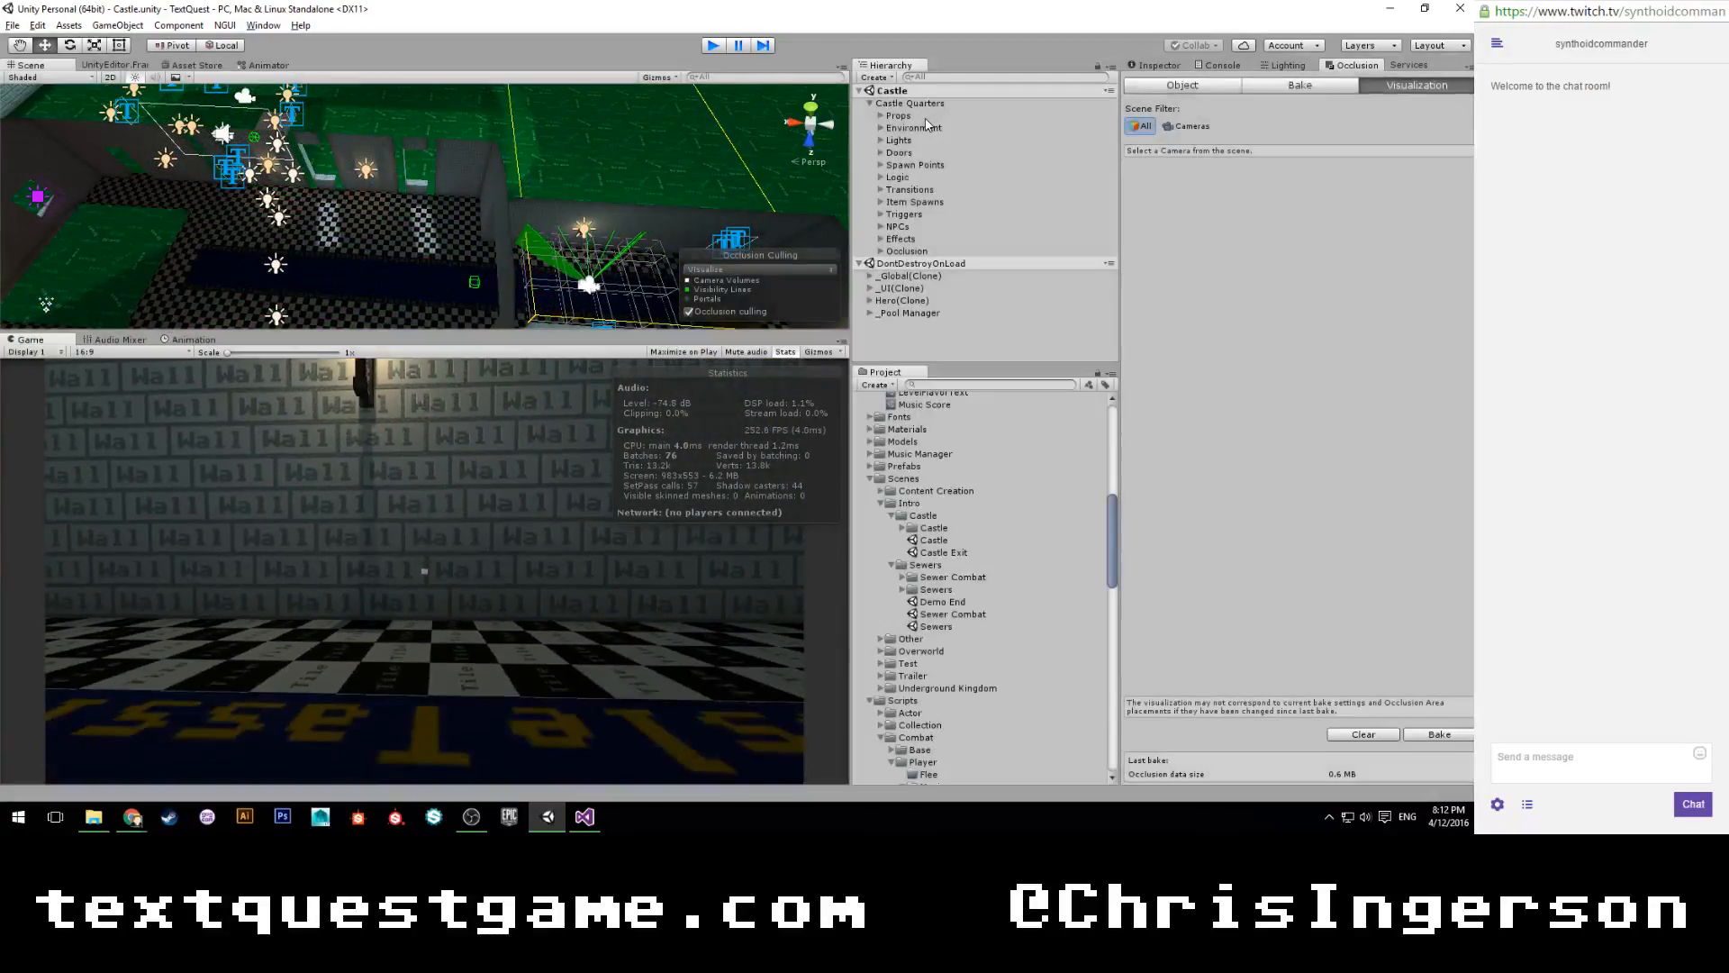
key("ctrl+p")
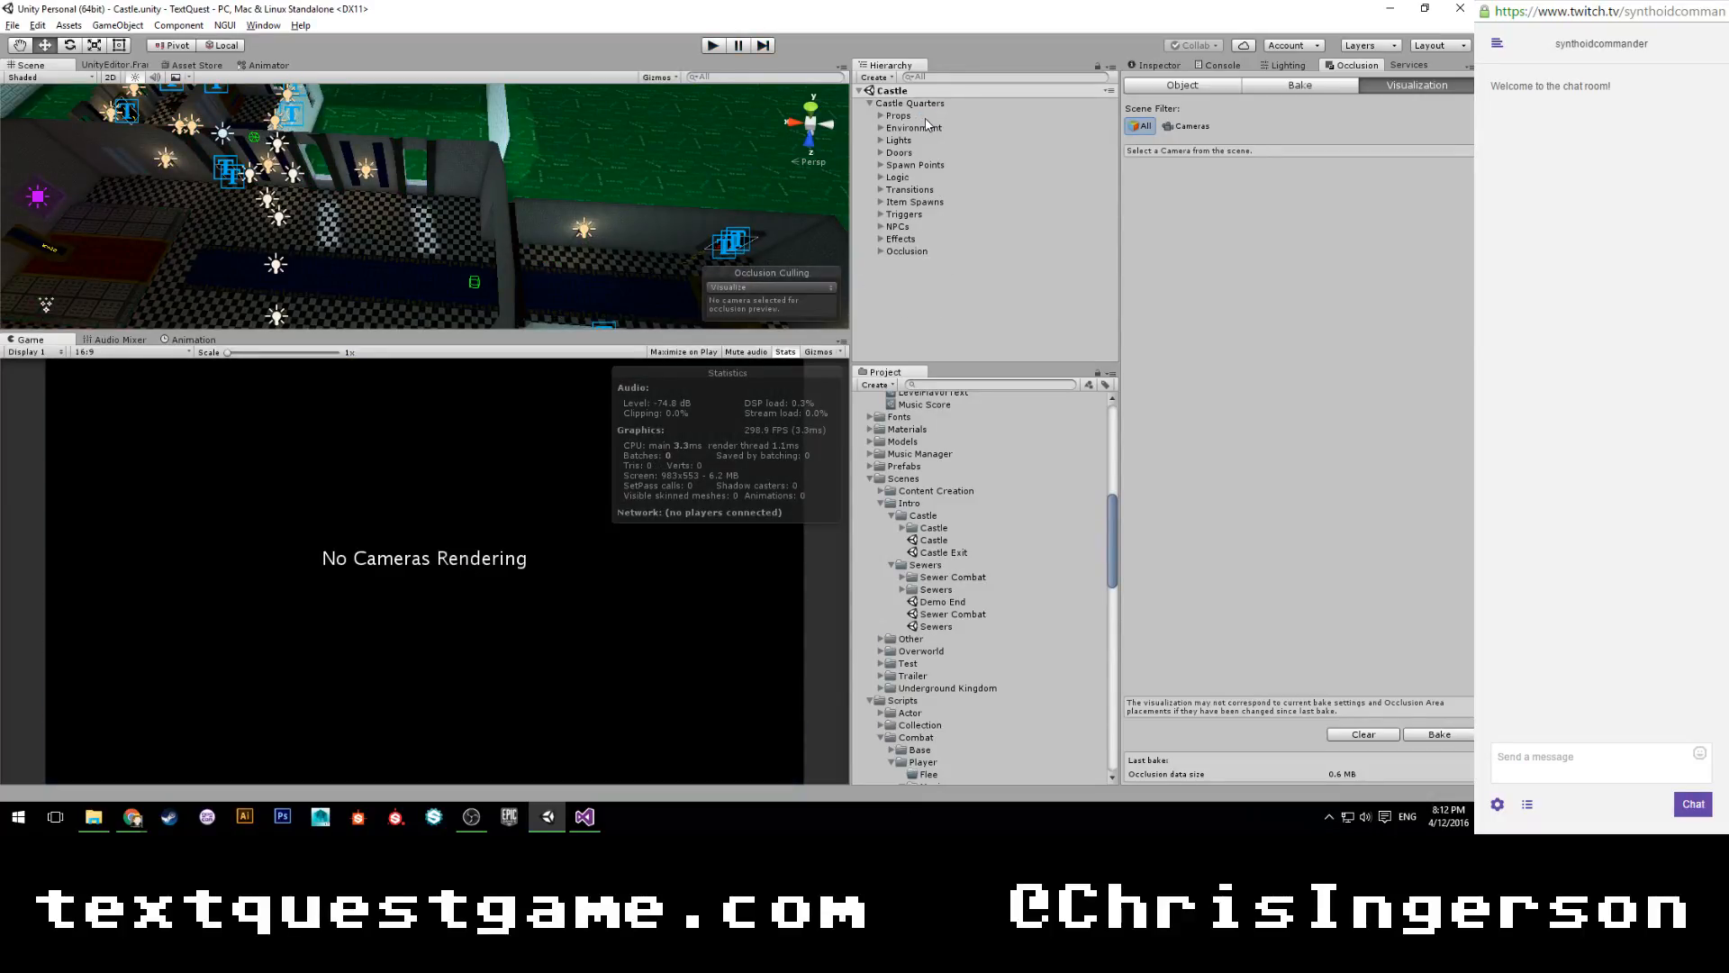
scroll(684, 175, "down", 3)
left_click_drag(549, 171, 711, 194, "alt")
middle_click_drag(631, 225, 393, 188)
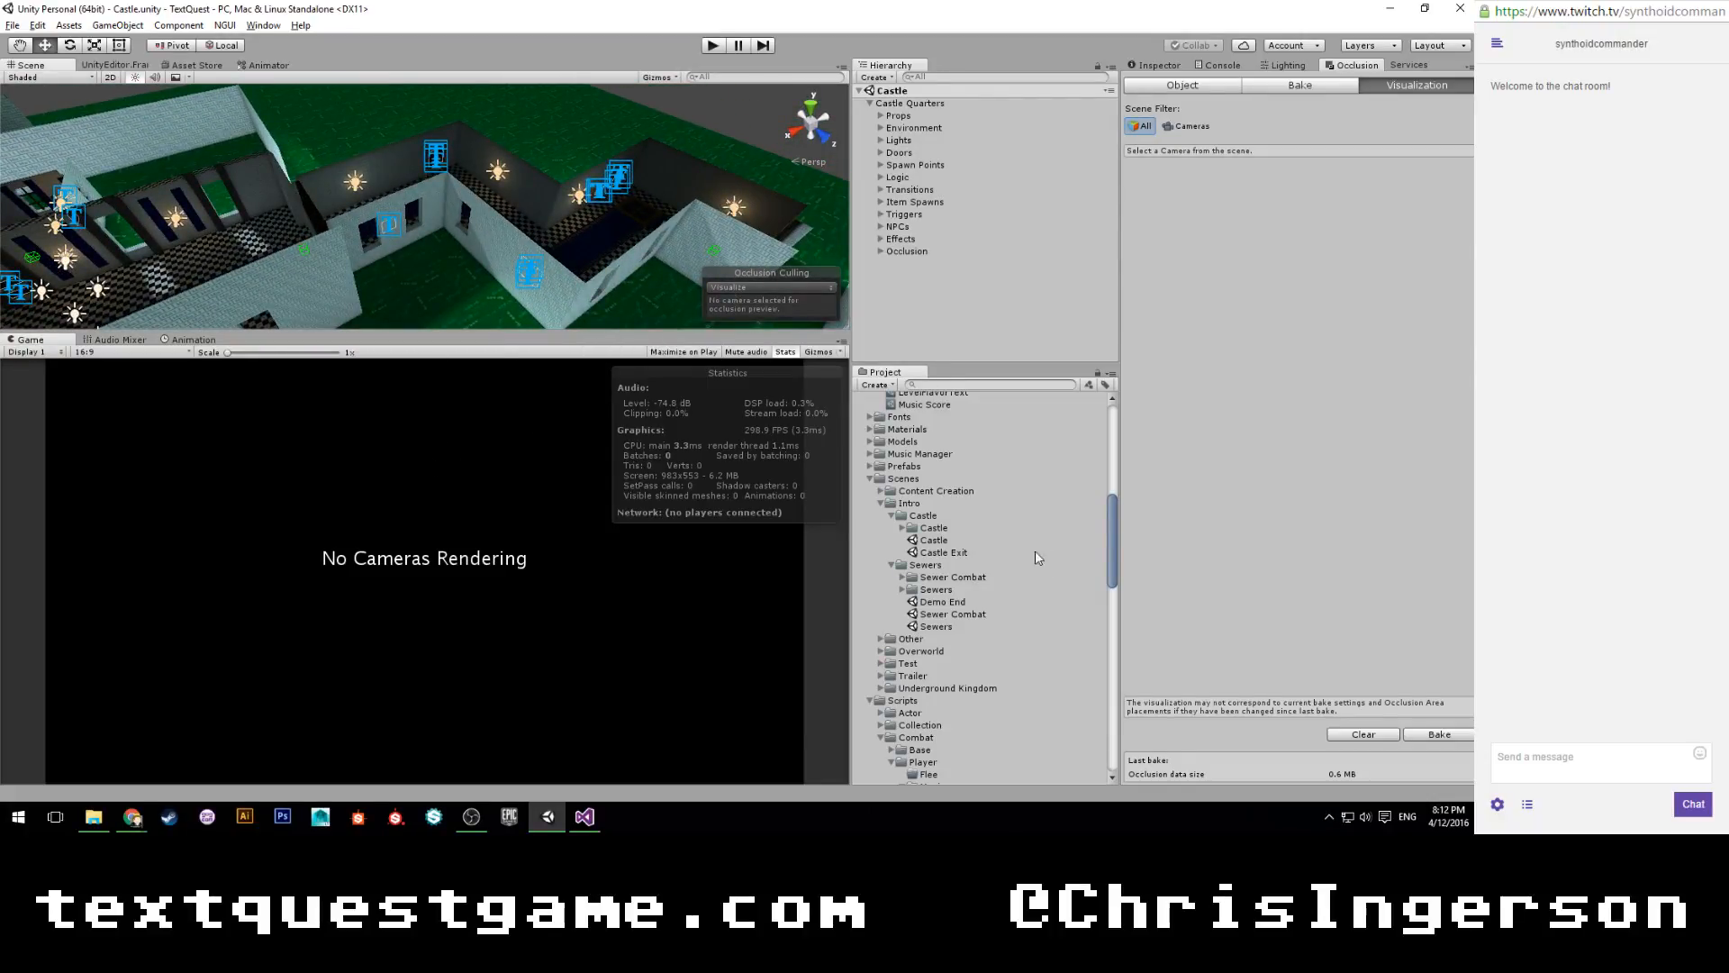
Step: Open the Sewers scene and play it in a maximized game view with the statistics hidden
left_click(936, 627)
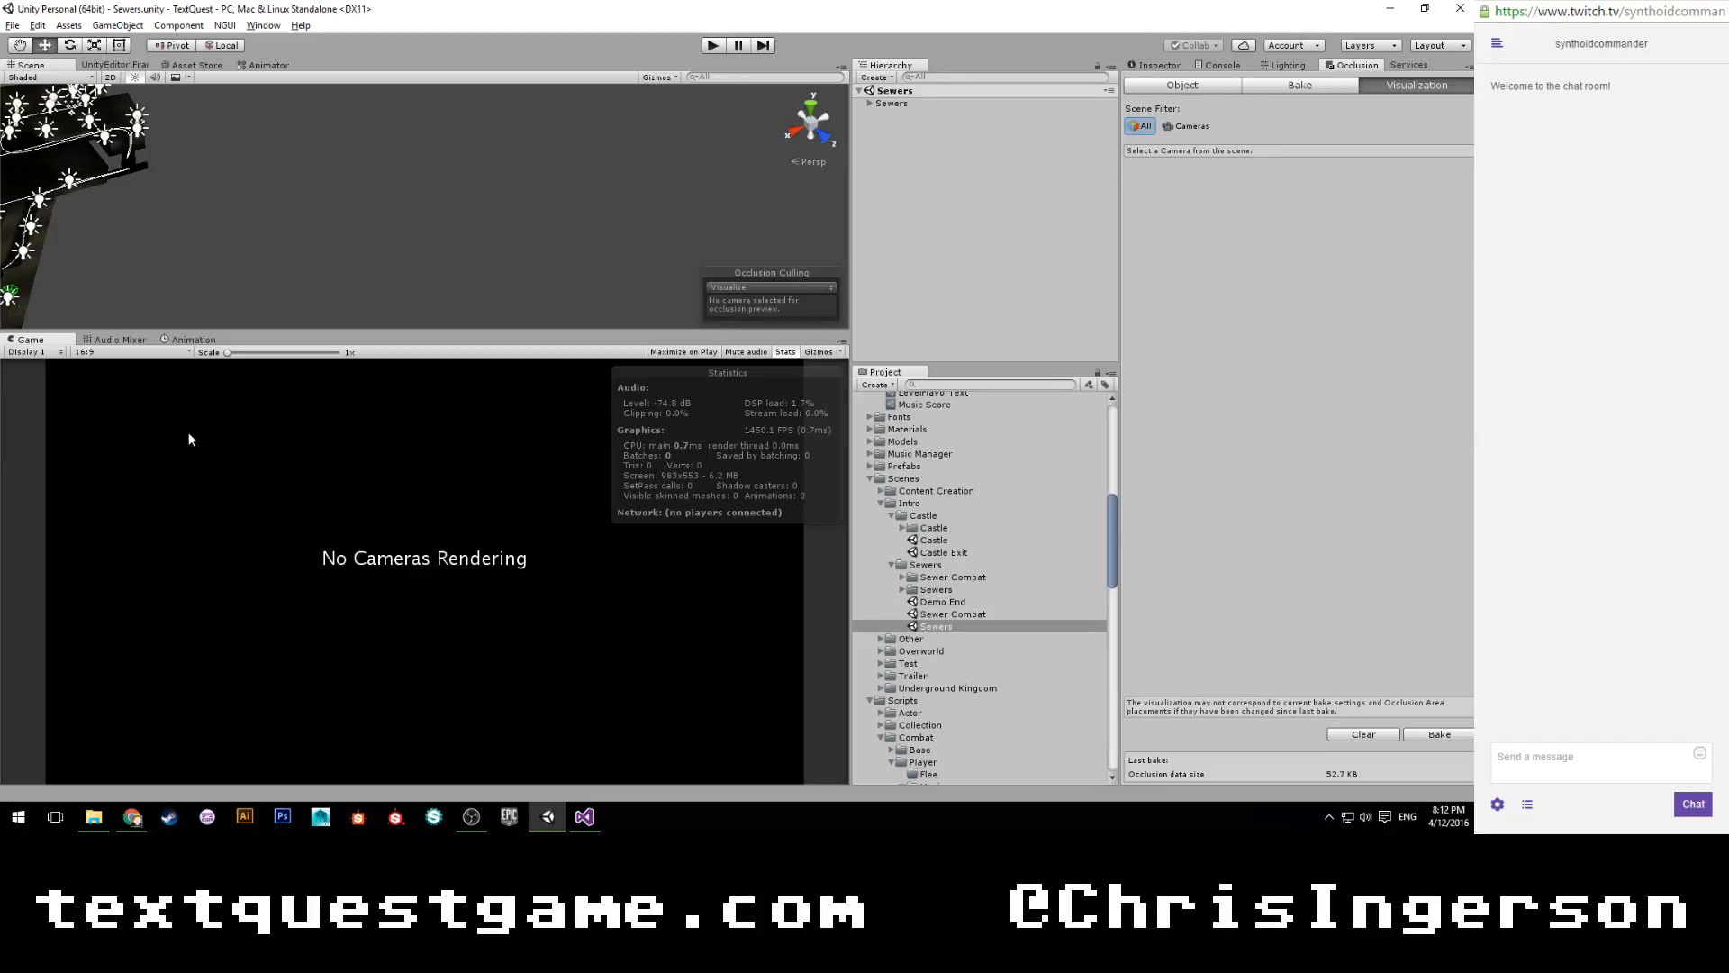
left_click(715, 45)
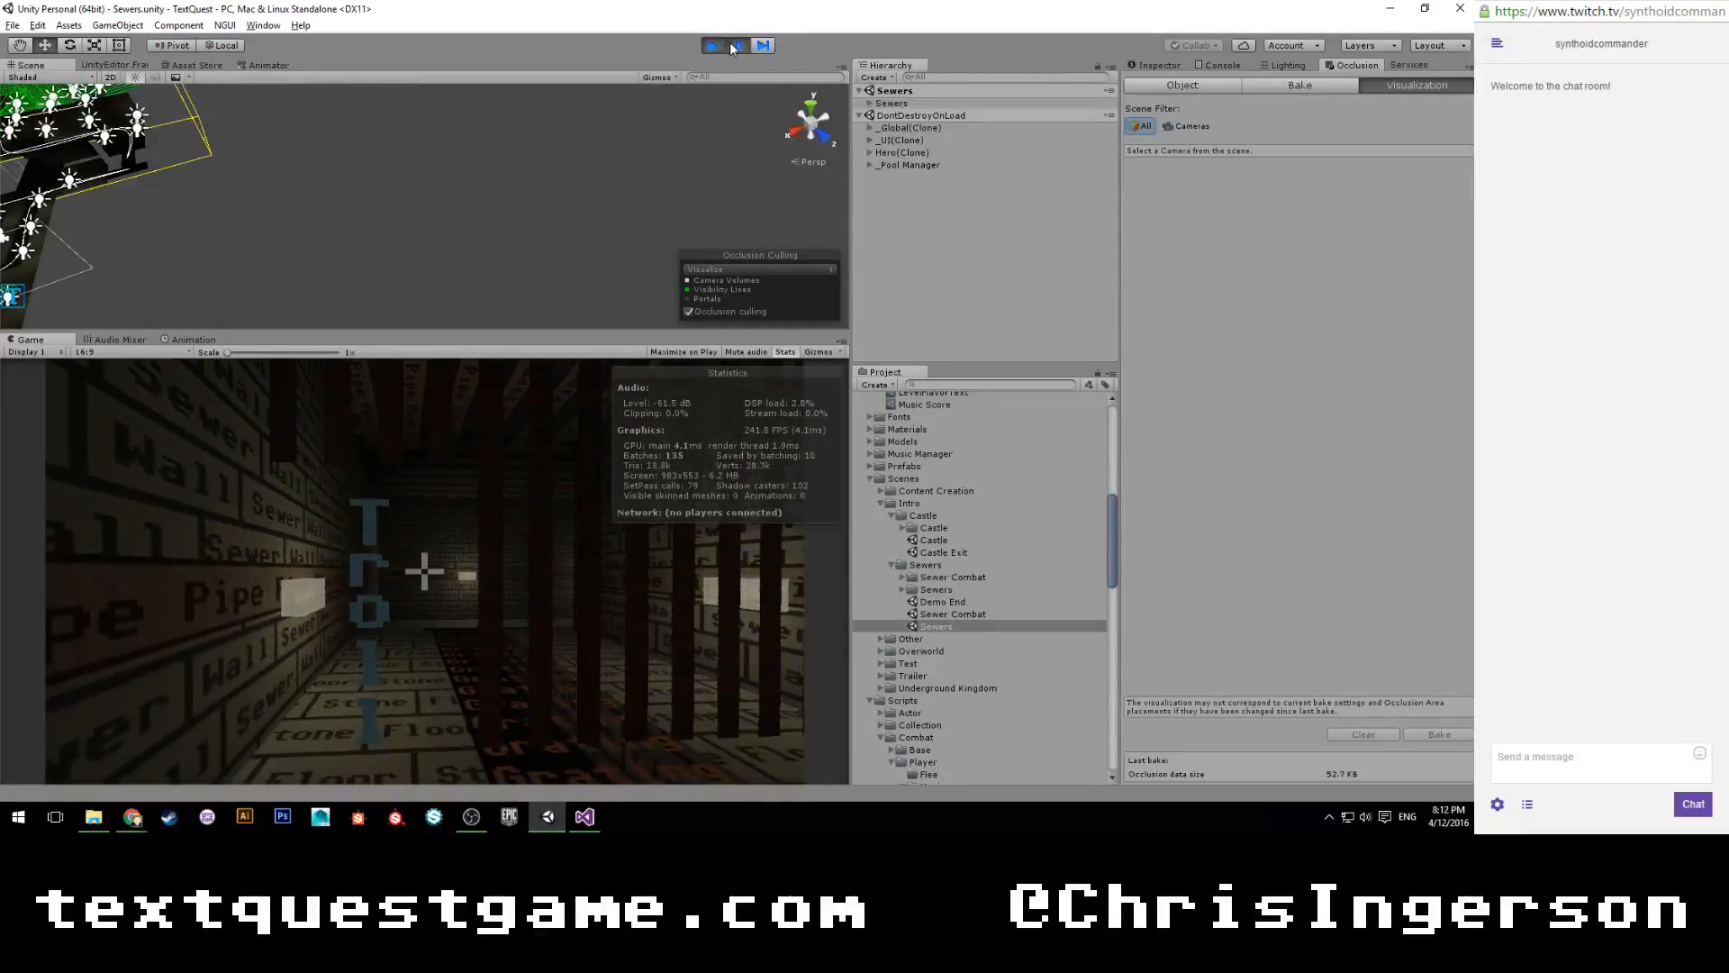
left_click(716, 47)
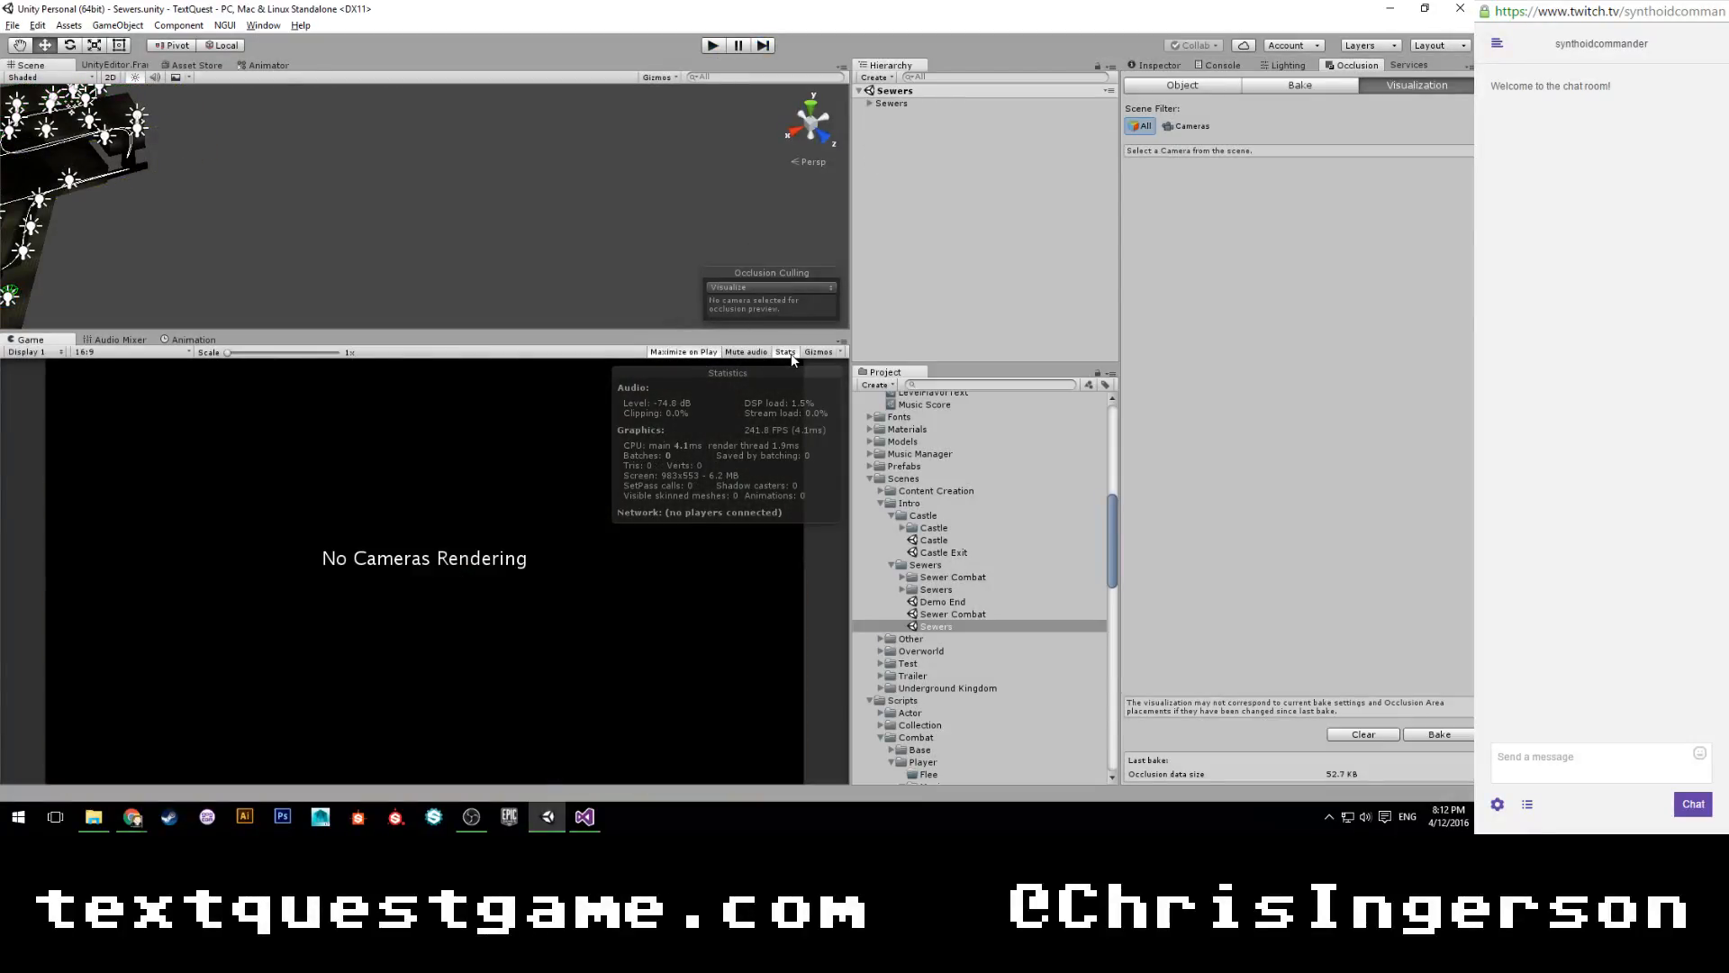
left_click(722, 45)
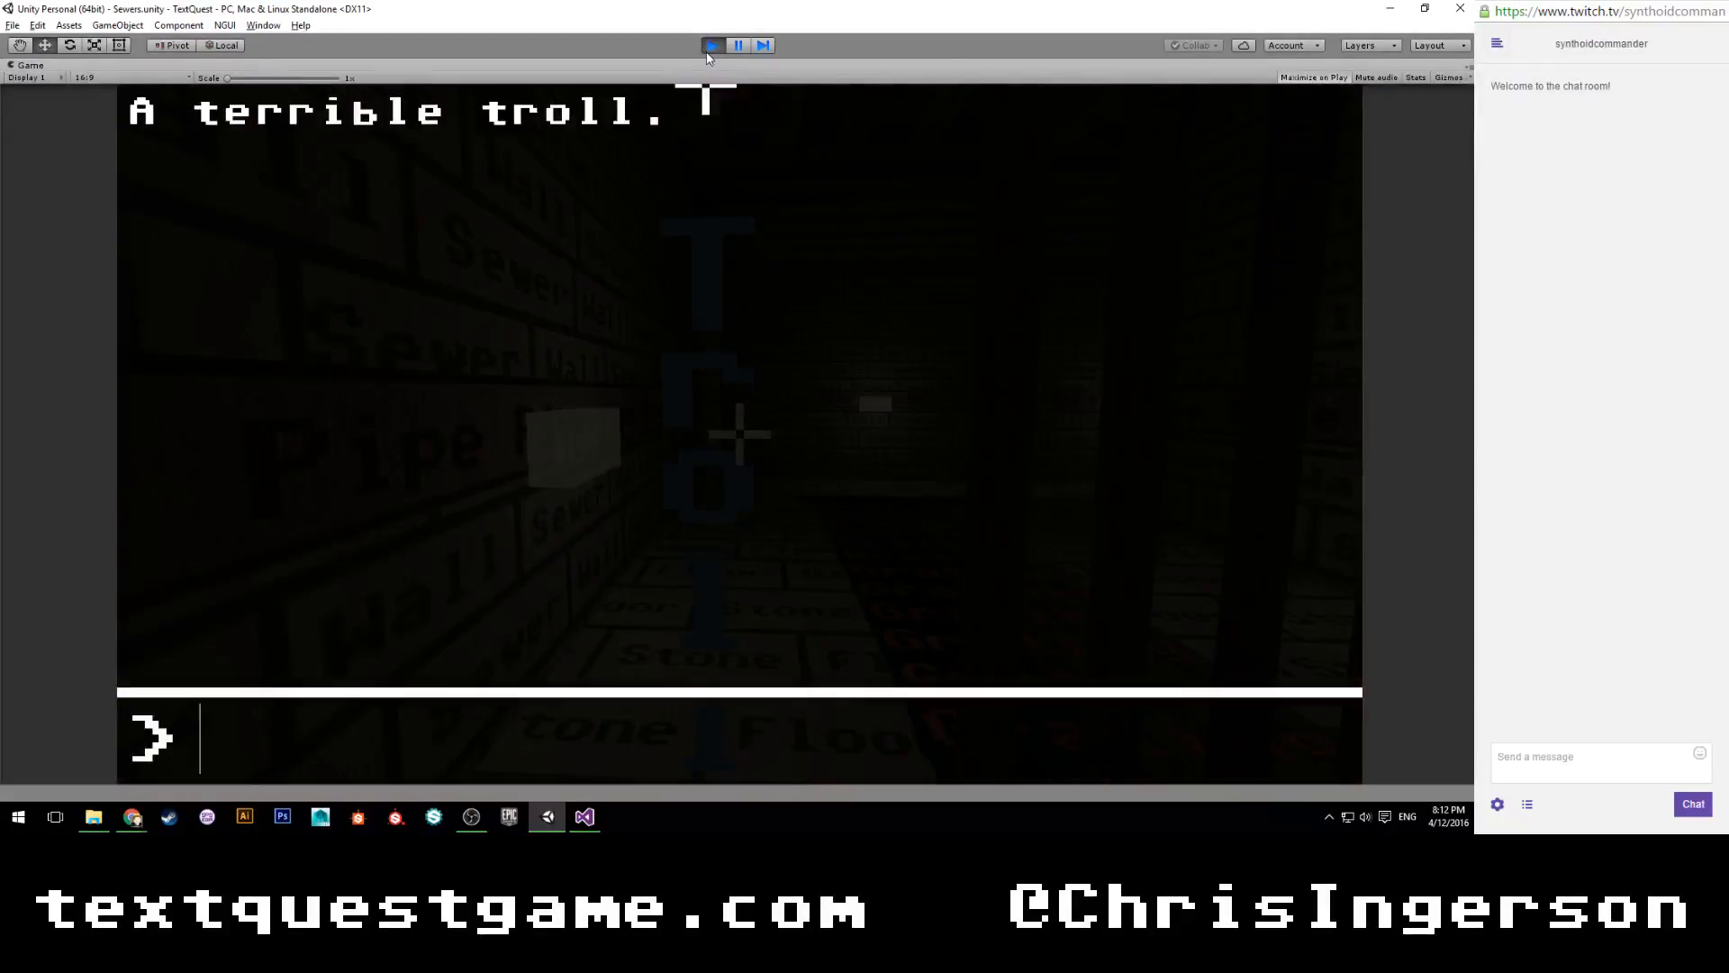
Step: Enter the command "hit" at the troll to start the battle and pause the game in the Sewer Combat scene
type("hit")
key("Return")
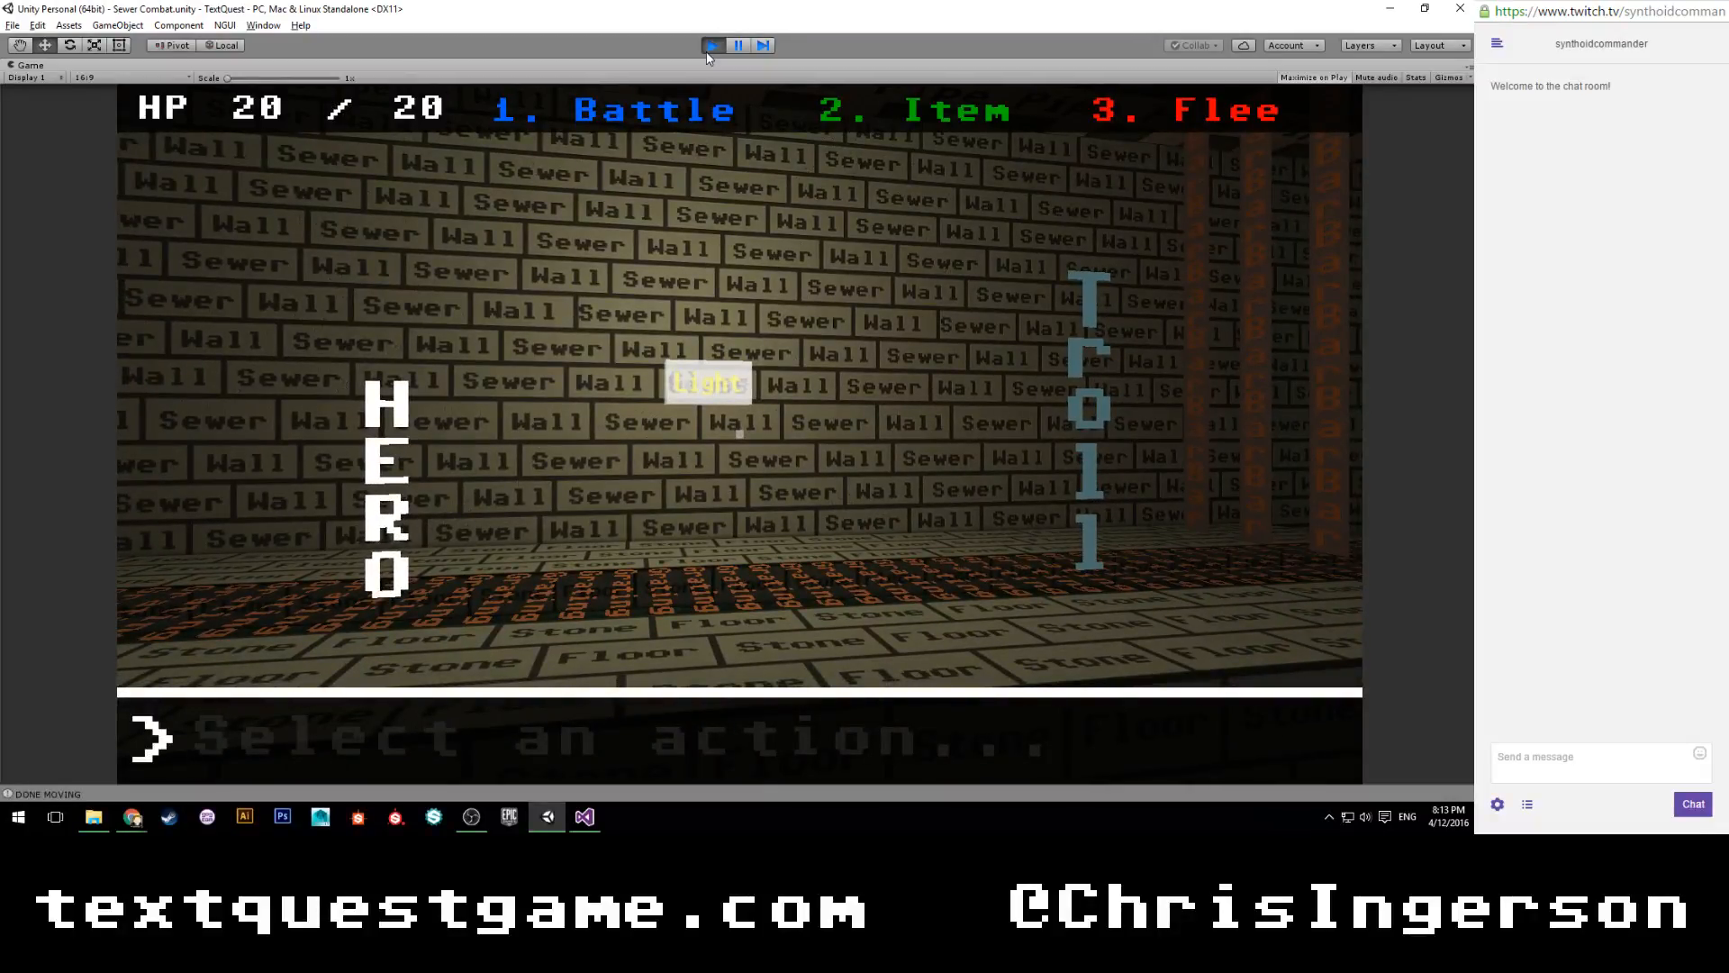
left_click(741, 51)
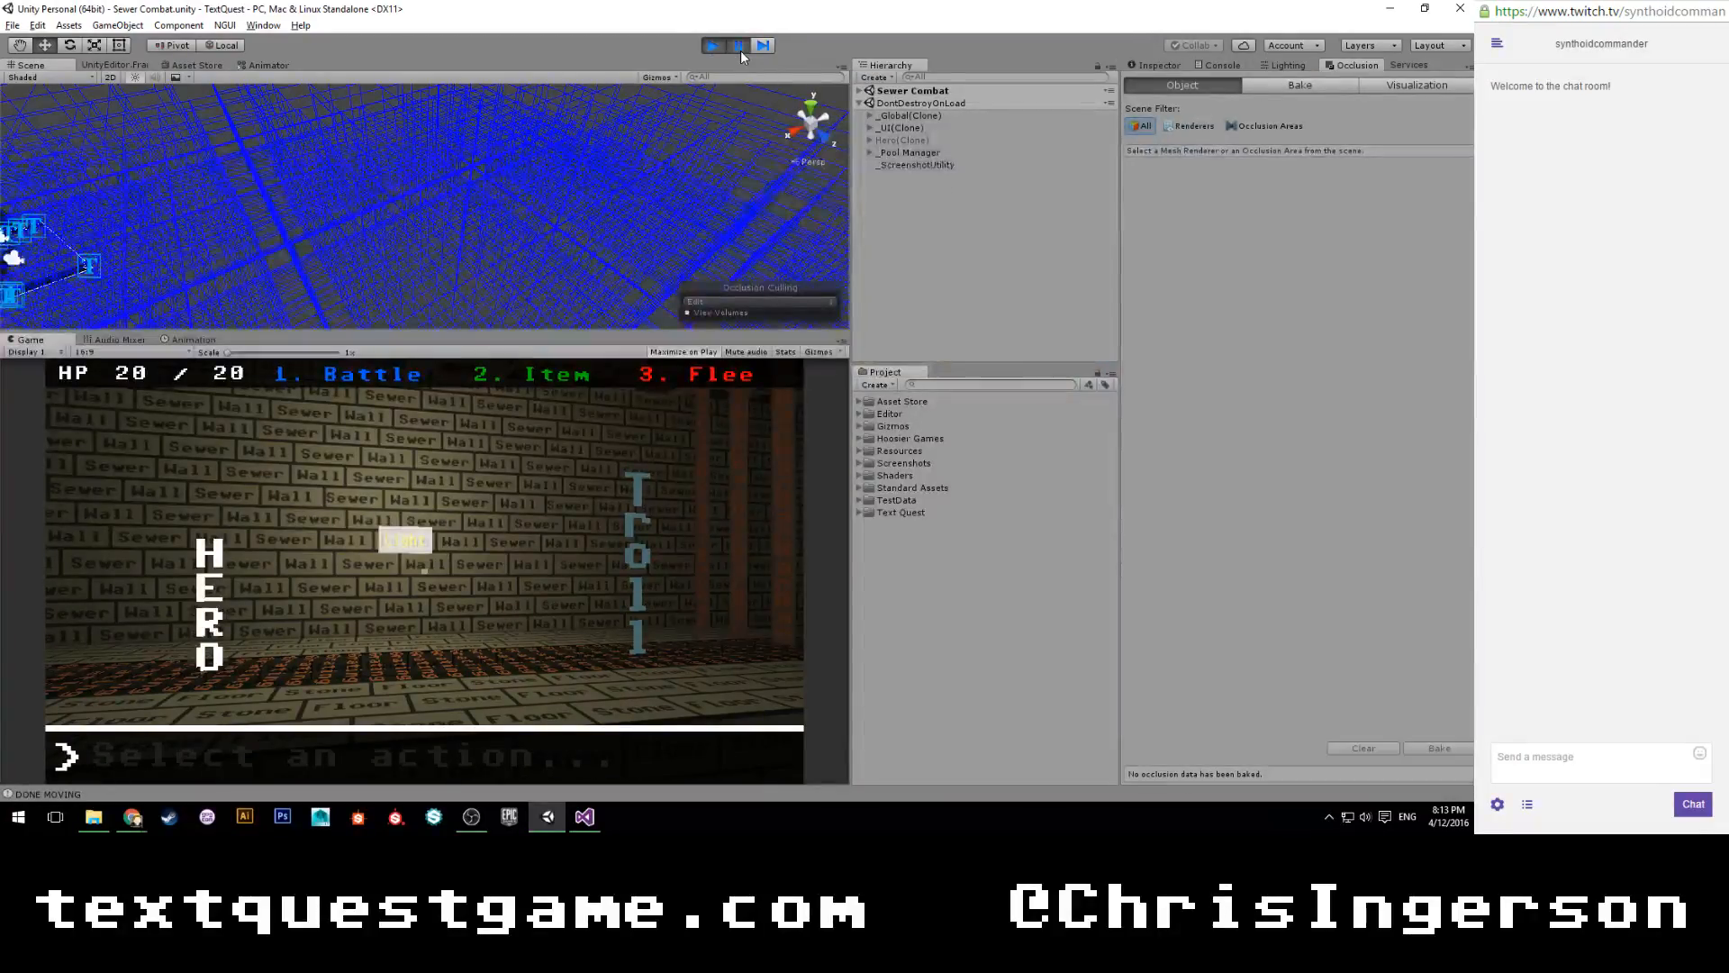
Step: Examine the occlusion view volumes around the Sewer Combat scene from close up and from a distance
left_click_drag(533, 173, 527, 233, "alt")
scroll(442, 237, "up", 10)
scroll(504, 233, "up", 5)
scroll(504, 233, "down", 10)
scroll(514, 223, "down", 4)
left_click(1157, 65)
left_click(1356, 66)
left_click_drag(726, 218, 420, 147, "alt")
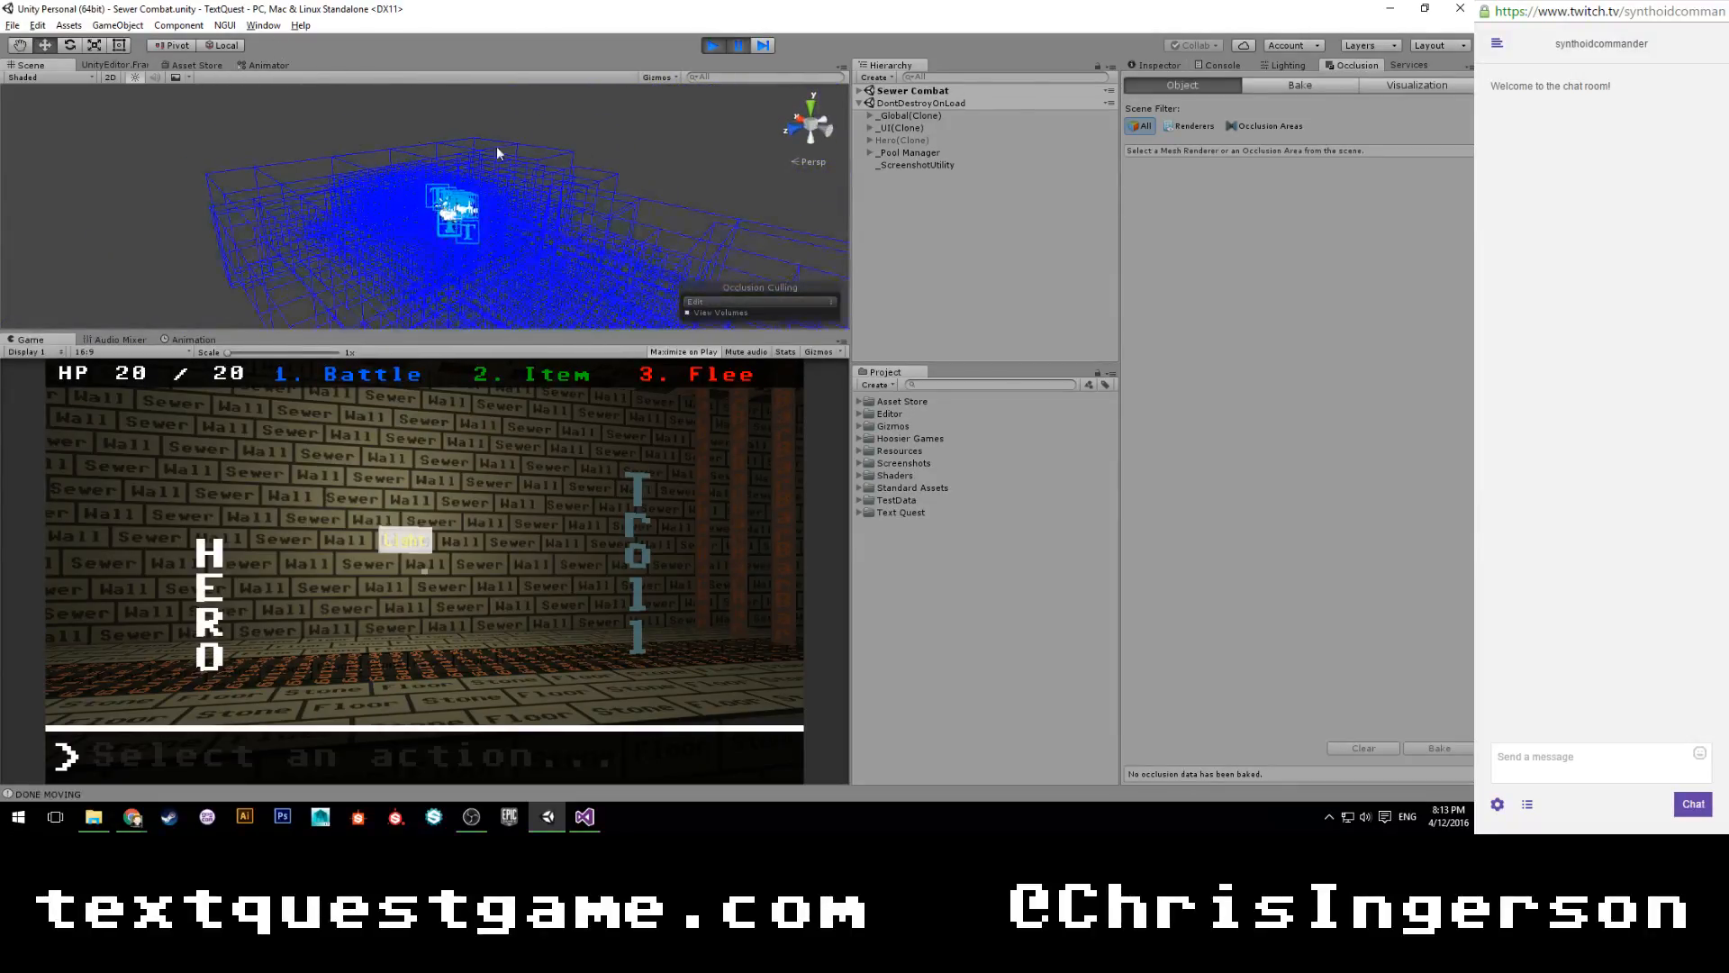
Step: Leave the occlusion display and examine the sewer combat set with its cameras, light and battle interface
left_click(1218, 66)
left_click(1155, 65)
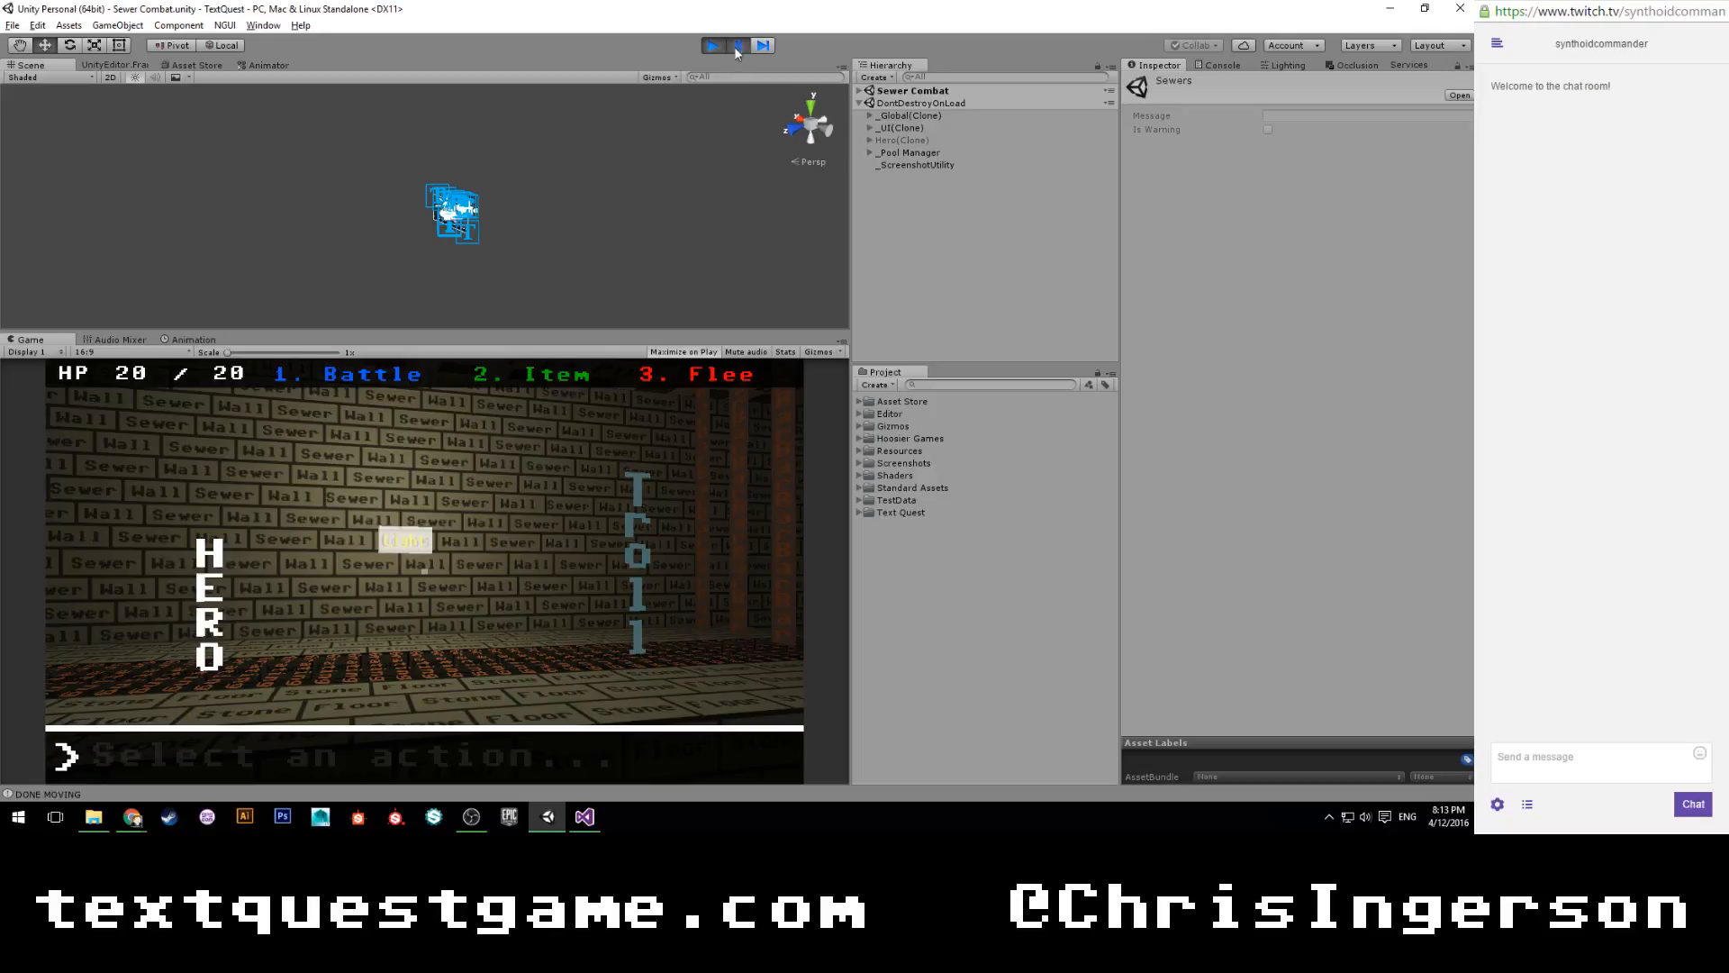
scroll(553, 254, "up", 12)
left_click_drag(554, 254, 255, 144, "alt")
scroll(416, 225, "up", 4)
left_click_drag(416, 226, 580, 383, "alt")
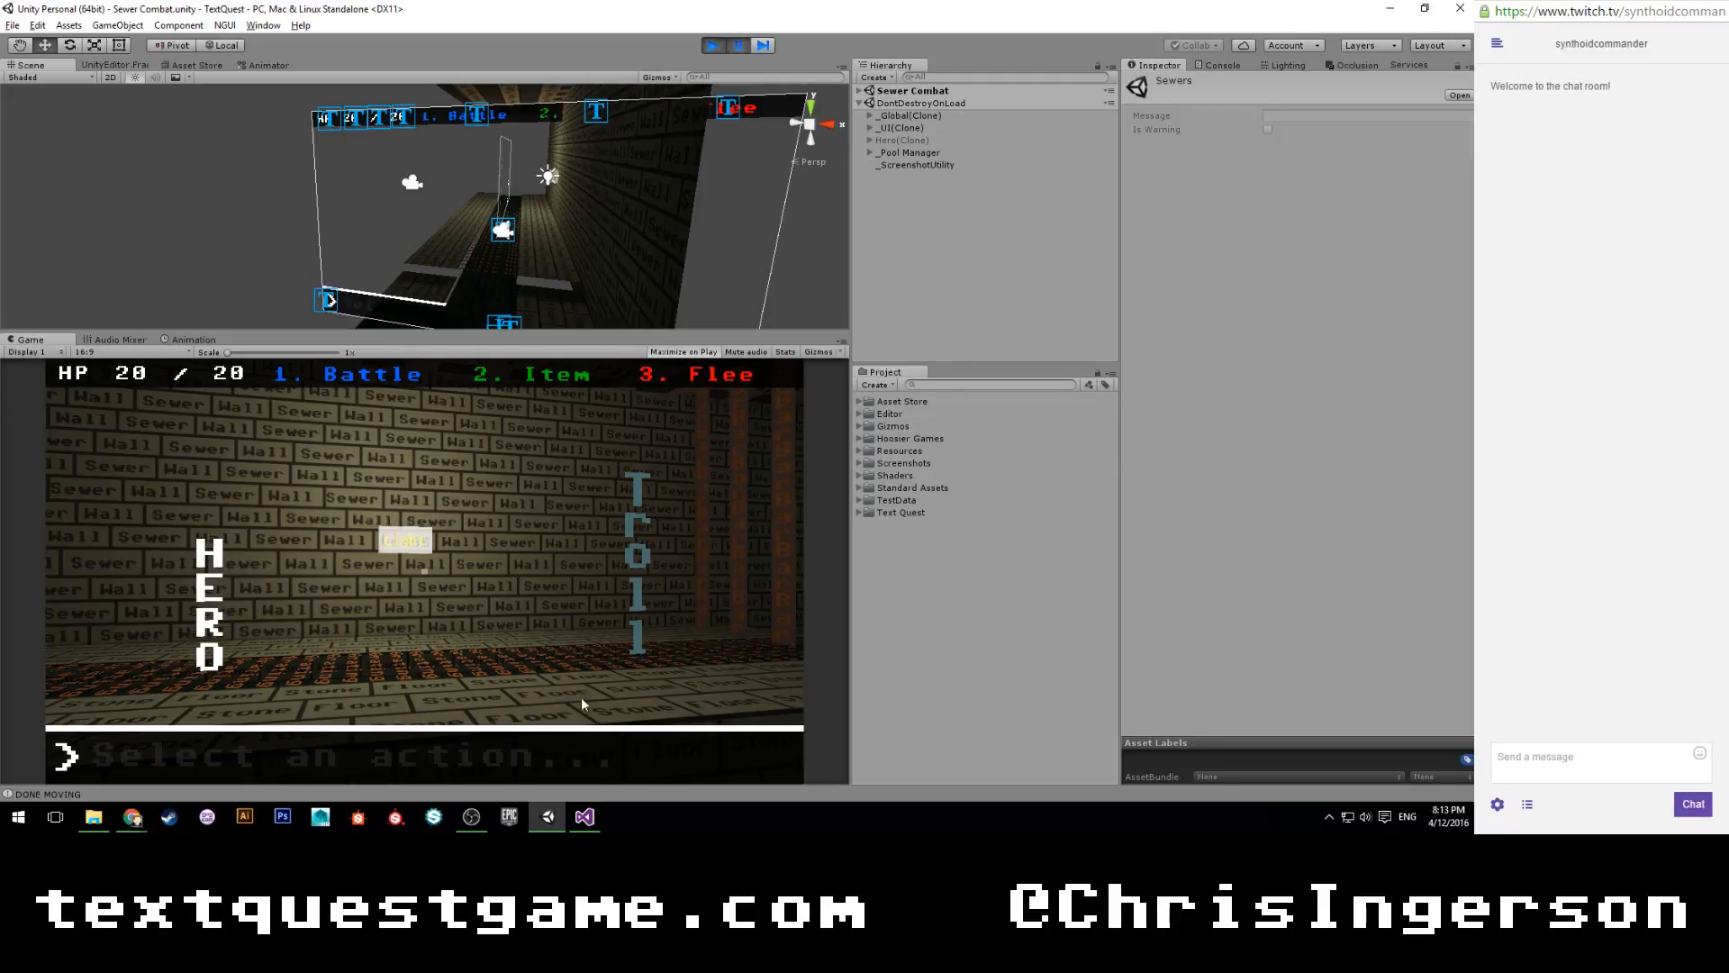
Step: View the 19-15-44 combat screenshot from the project's Screenshots folder in File Explorer, close it and return to Unity
left_click(93, 816)
double_click(270, 391)
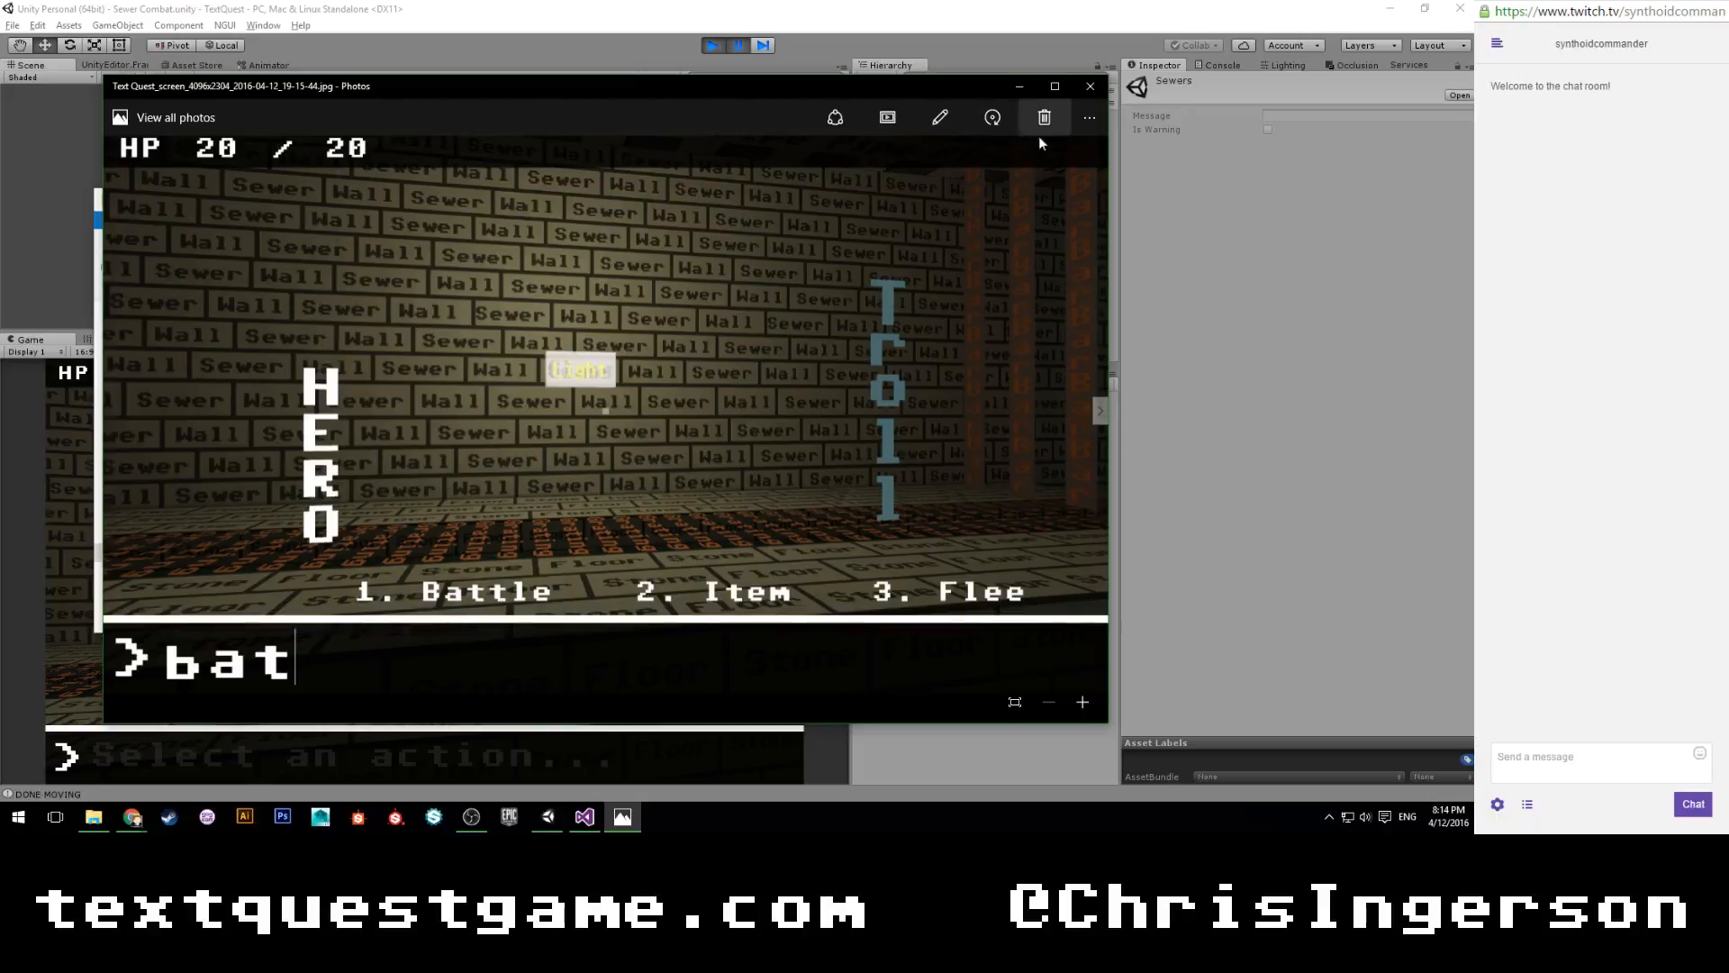
left_click(1089, 87)
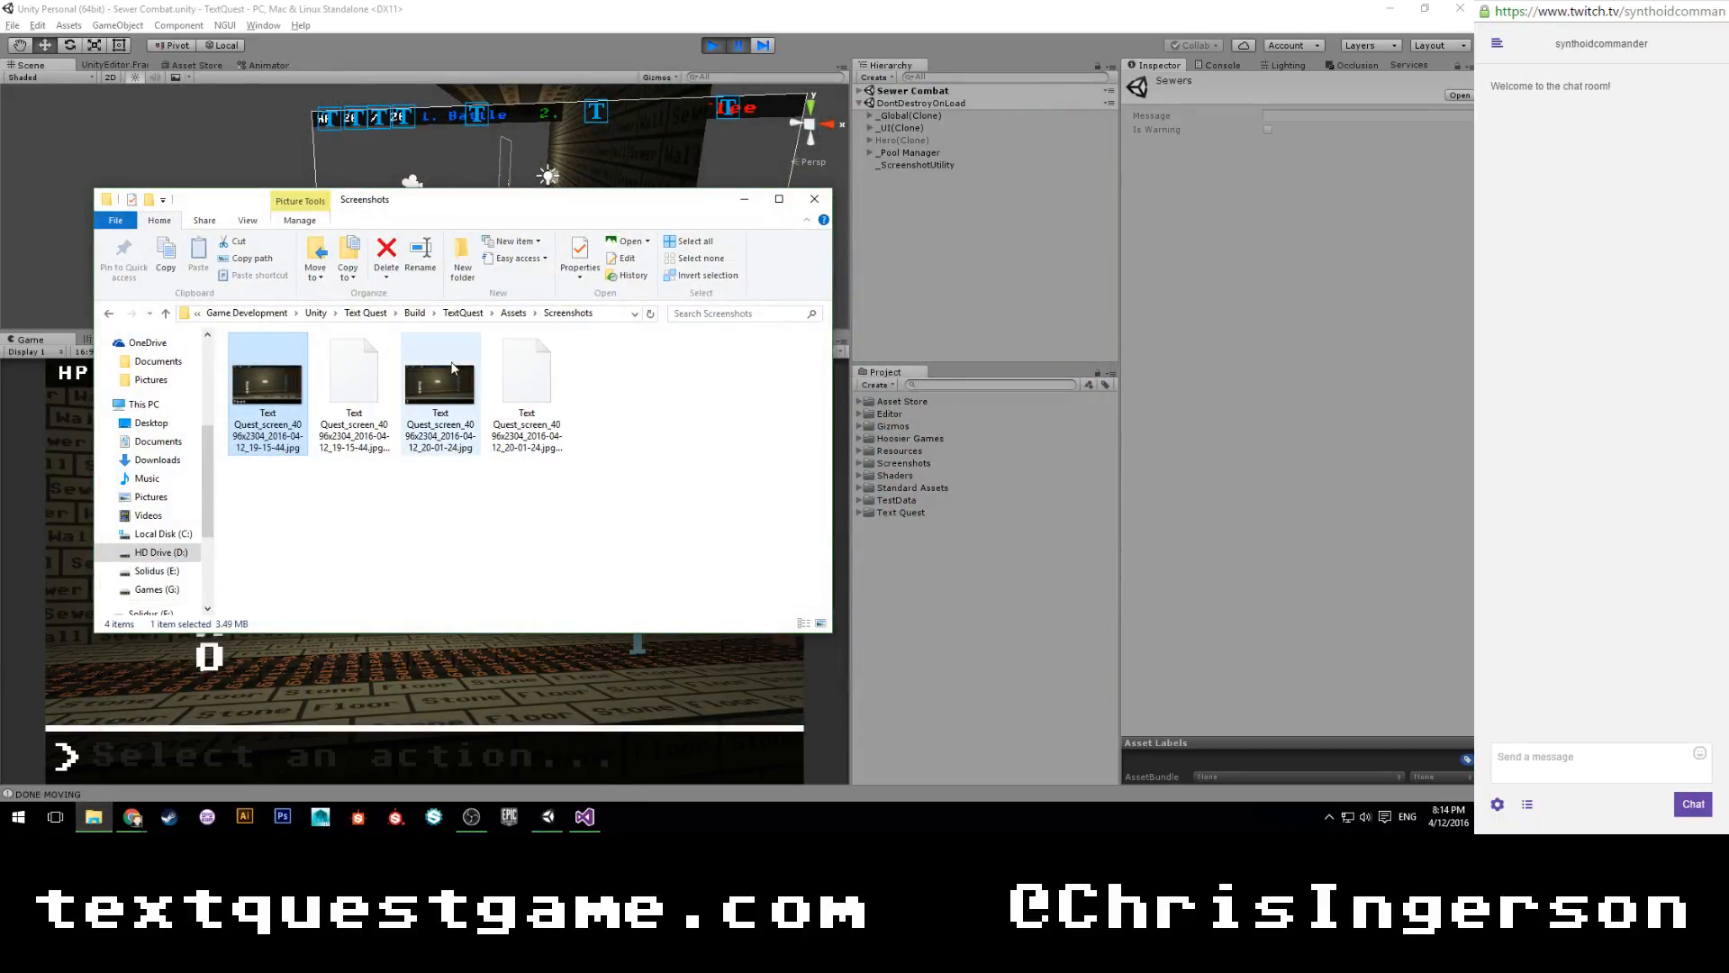
left_click(441, 409)
left_click(450, 645)
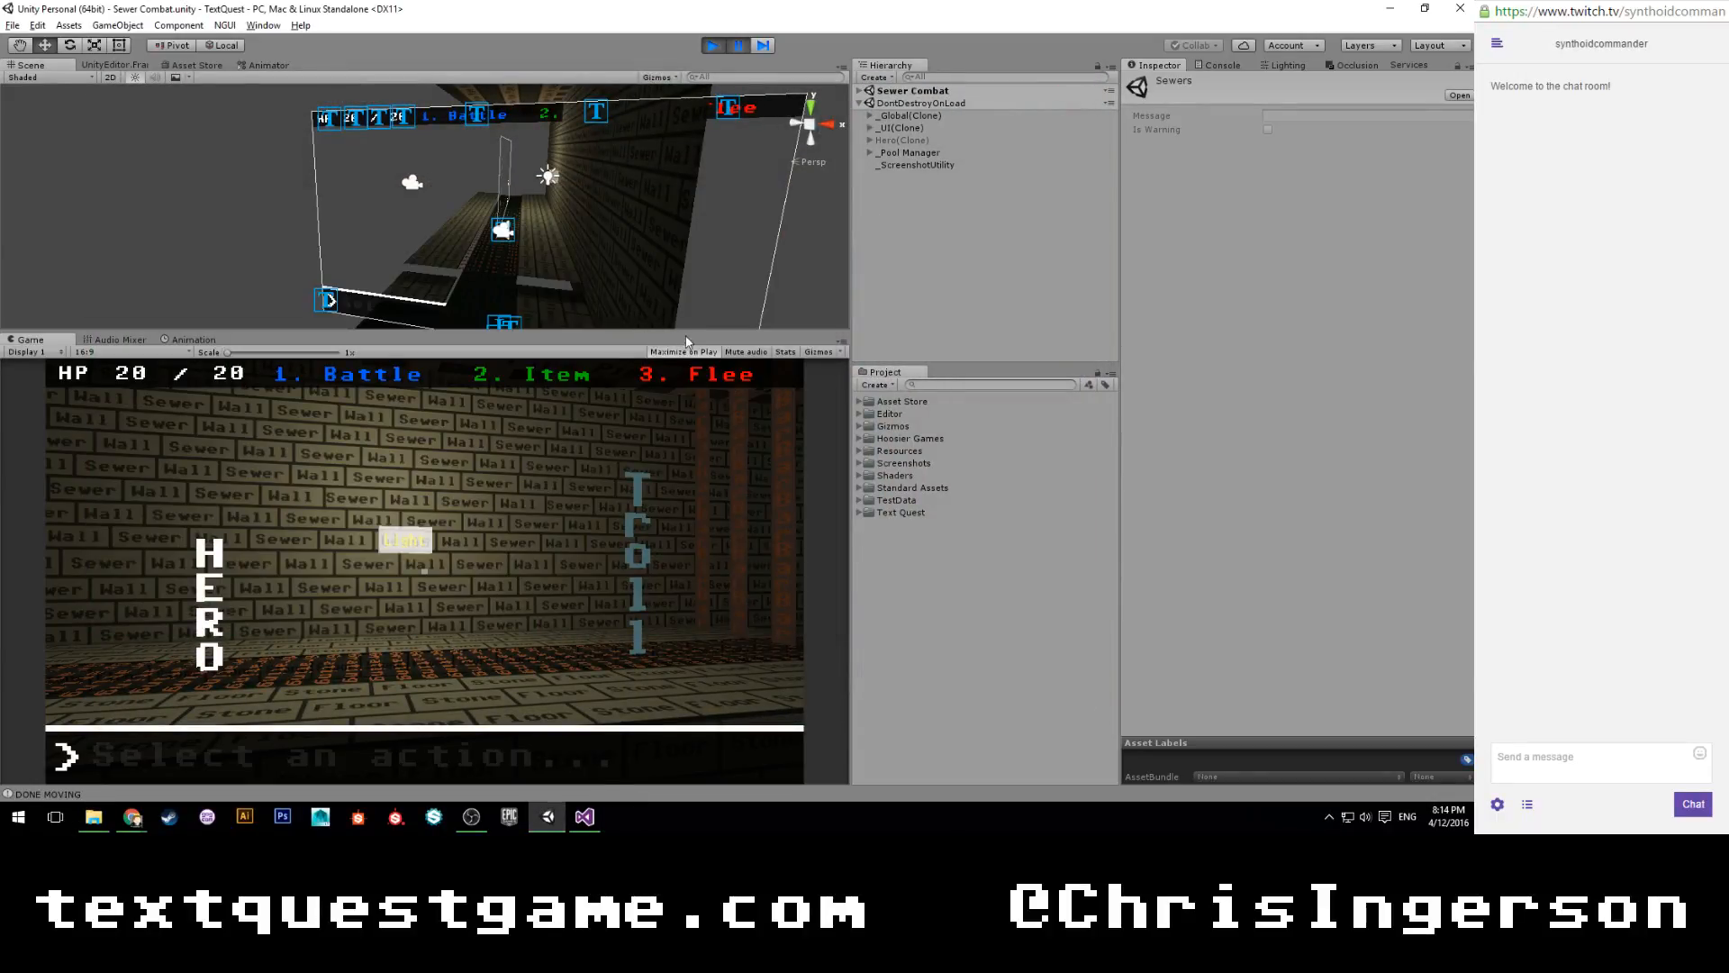
Step: Enlarge the game view and reopen the 19-15-44 screenshot to compare the older battle menu with the current one
left_click_drag(684, 342, 685, 277)
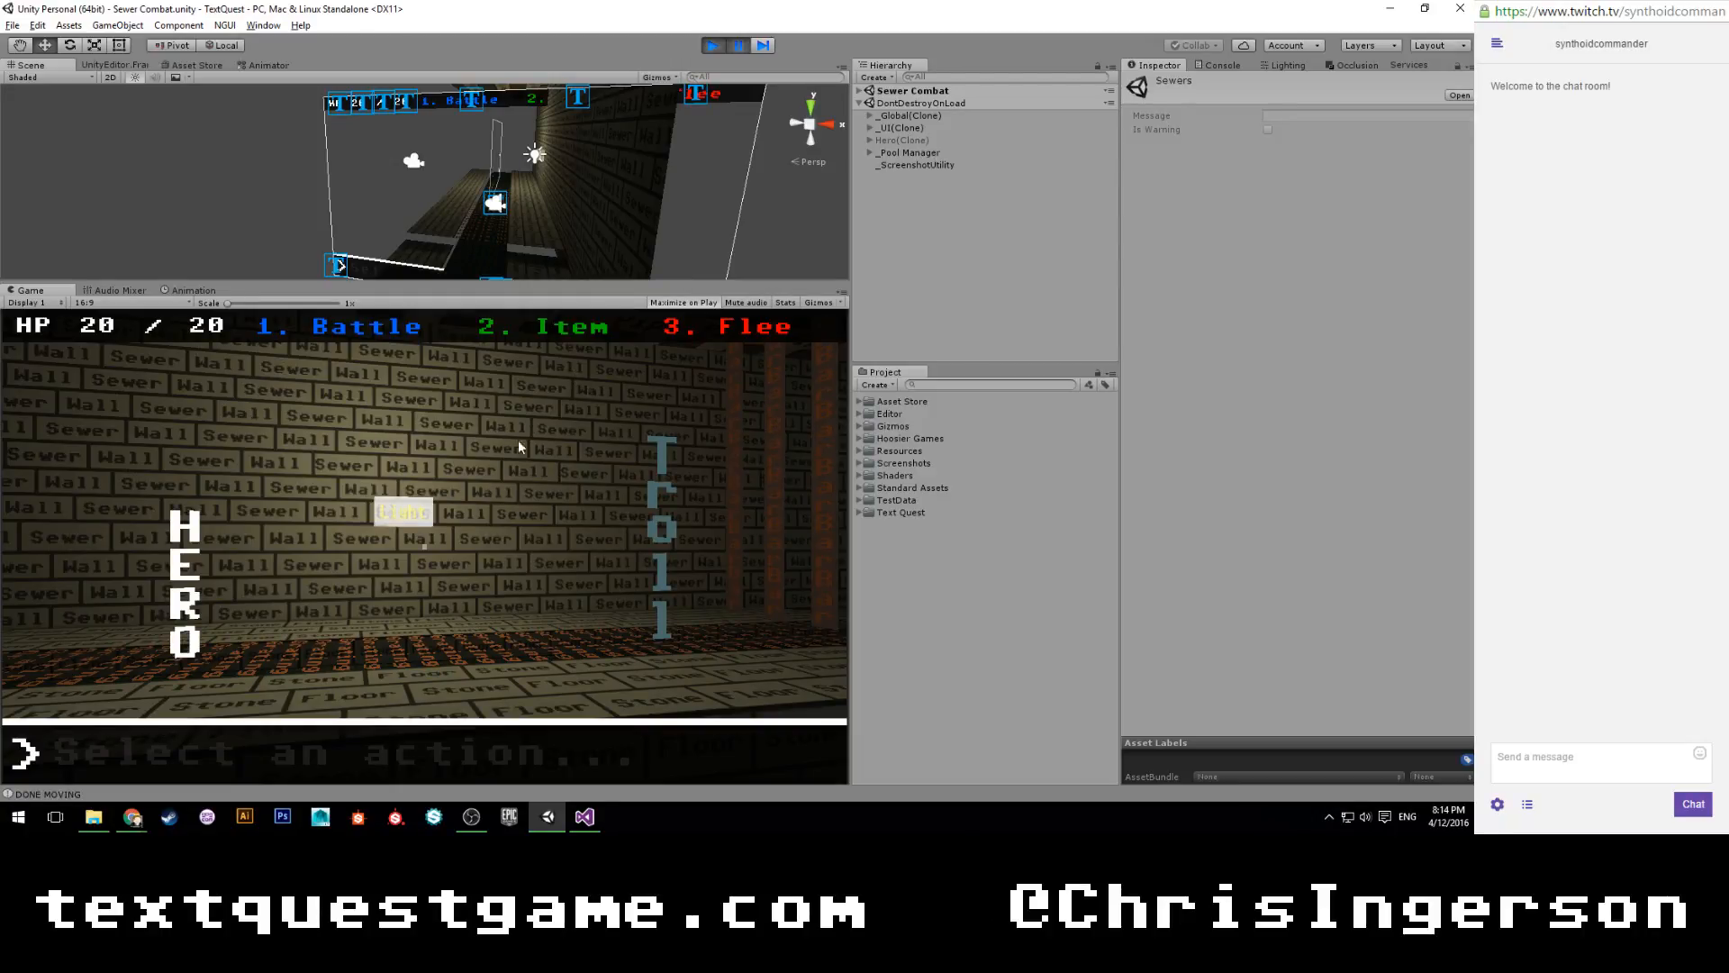
left_click(94, 816)
double_click(269, 405)
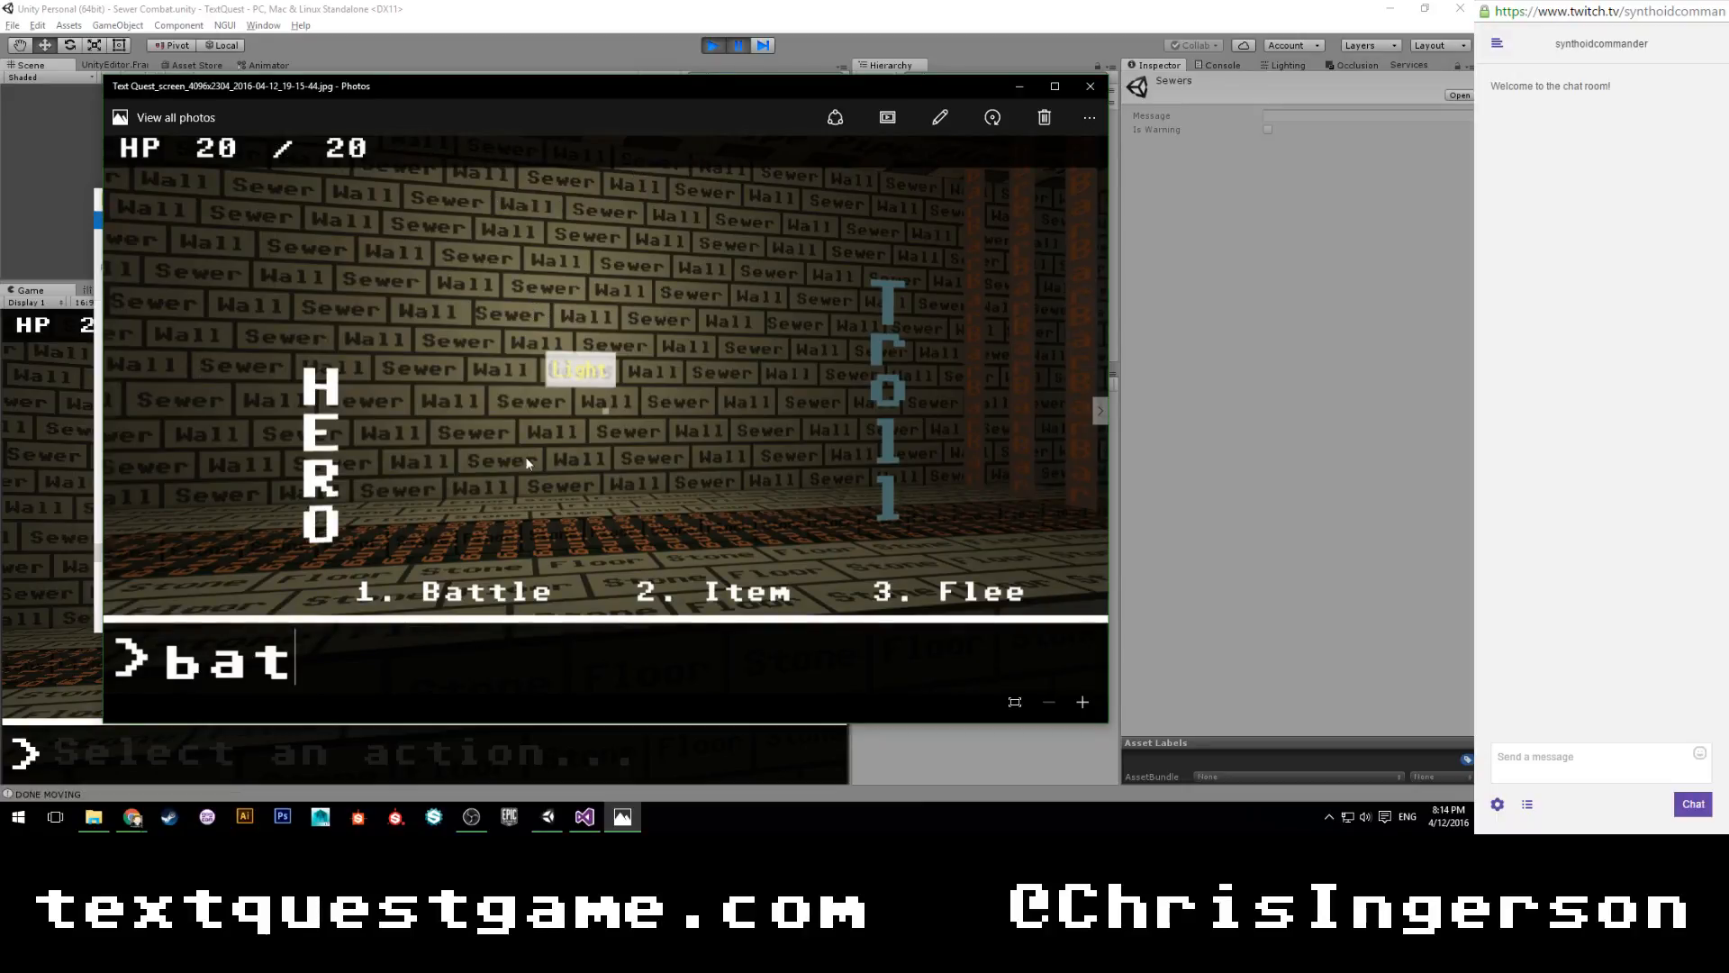
left_click(90, 734)
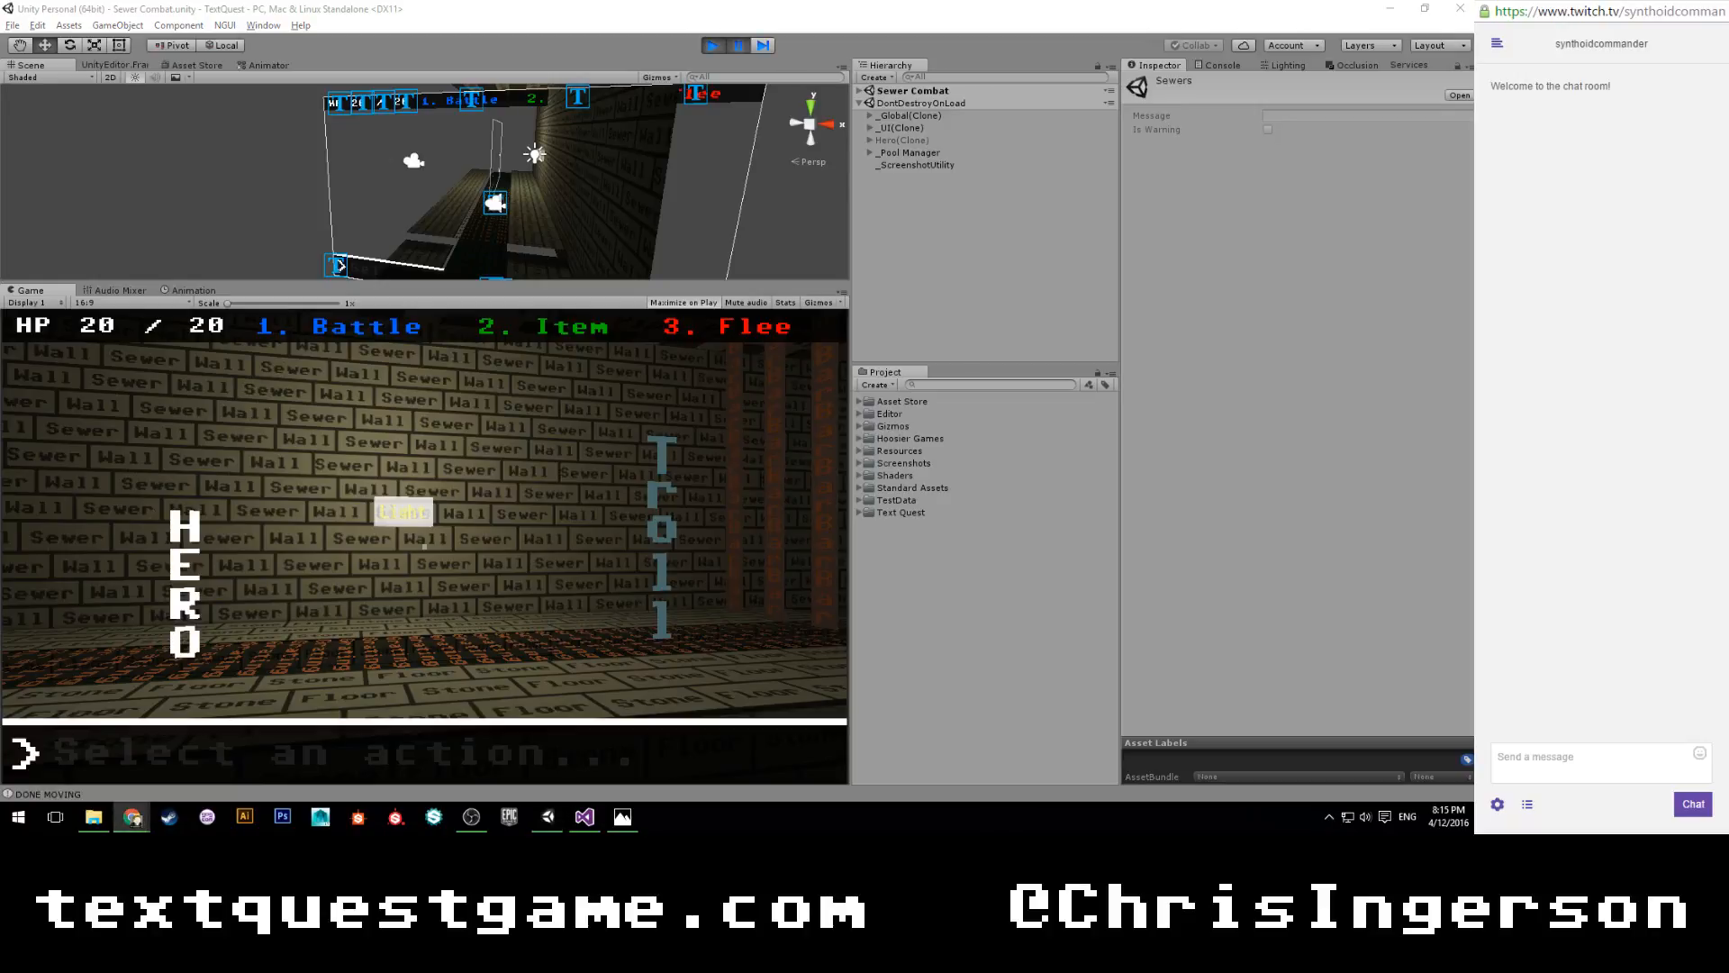
Step: Bring up the browser's Pokémon Stadium video to view its battle menu, move the browser away and return to Unity
left_click_drag(0, 45, 613, 2)
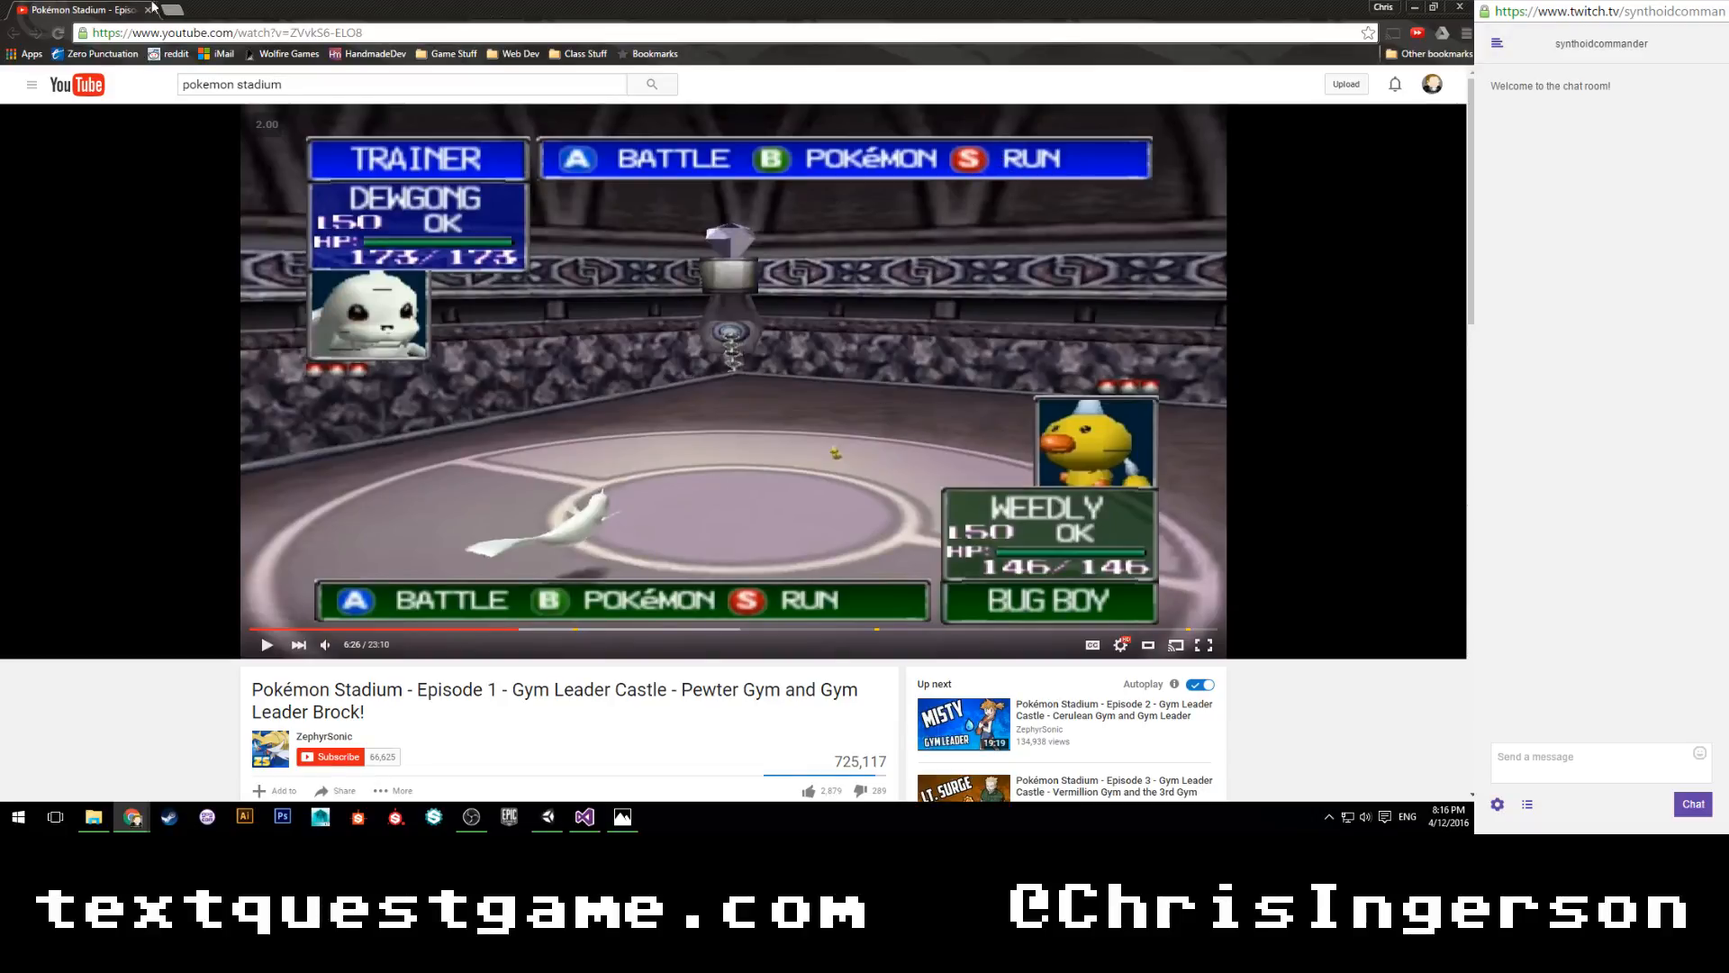
left_click_drag(151, 8, 0, 90)
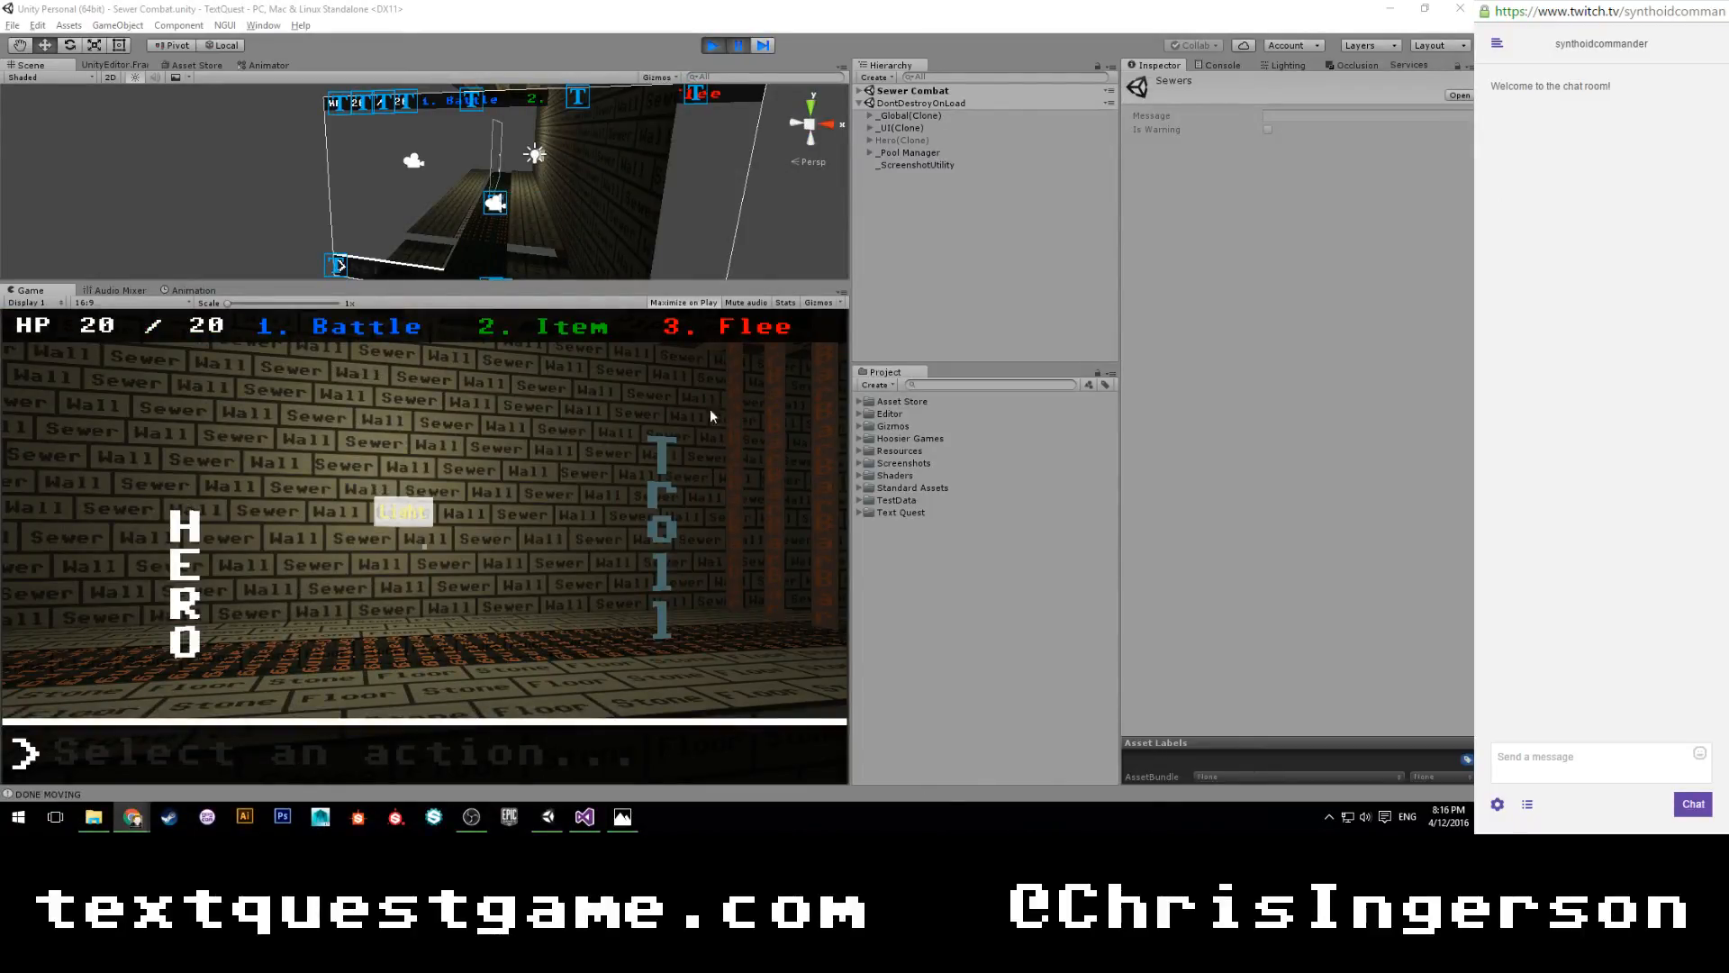
left_click(643, 443)
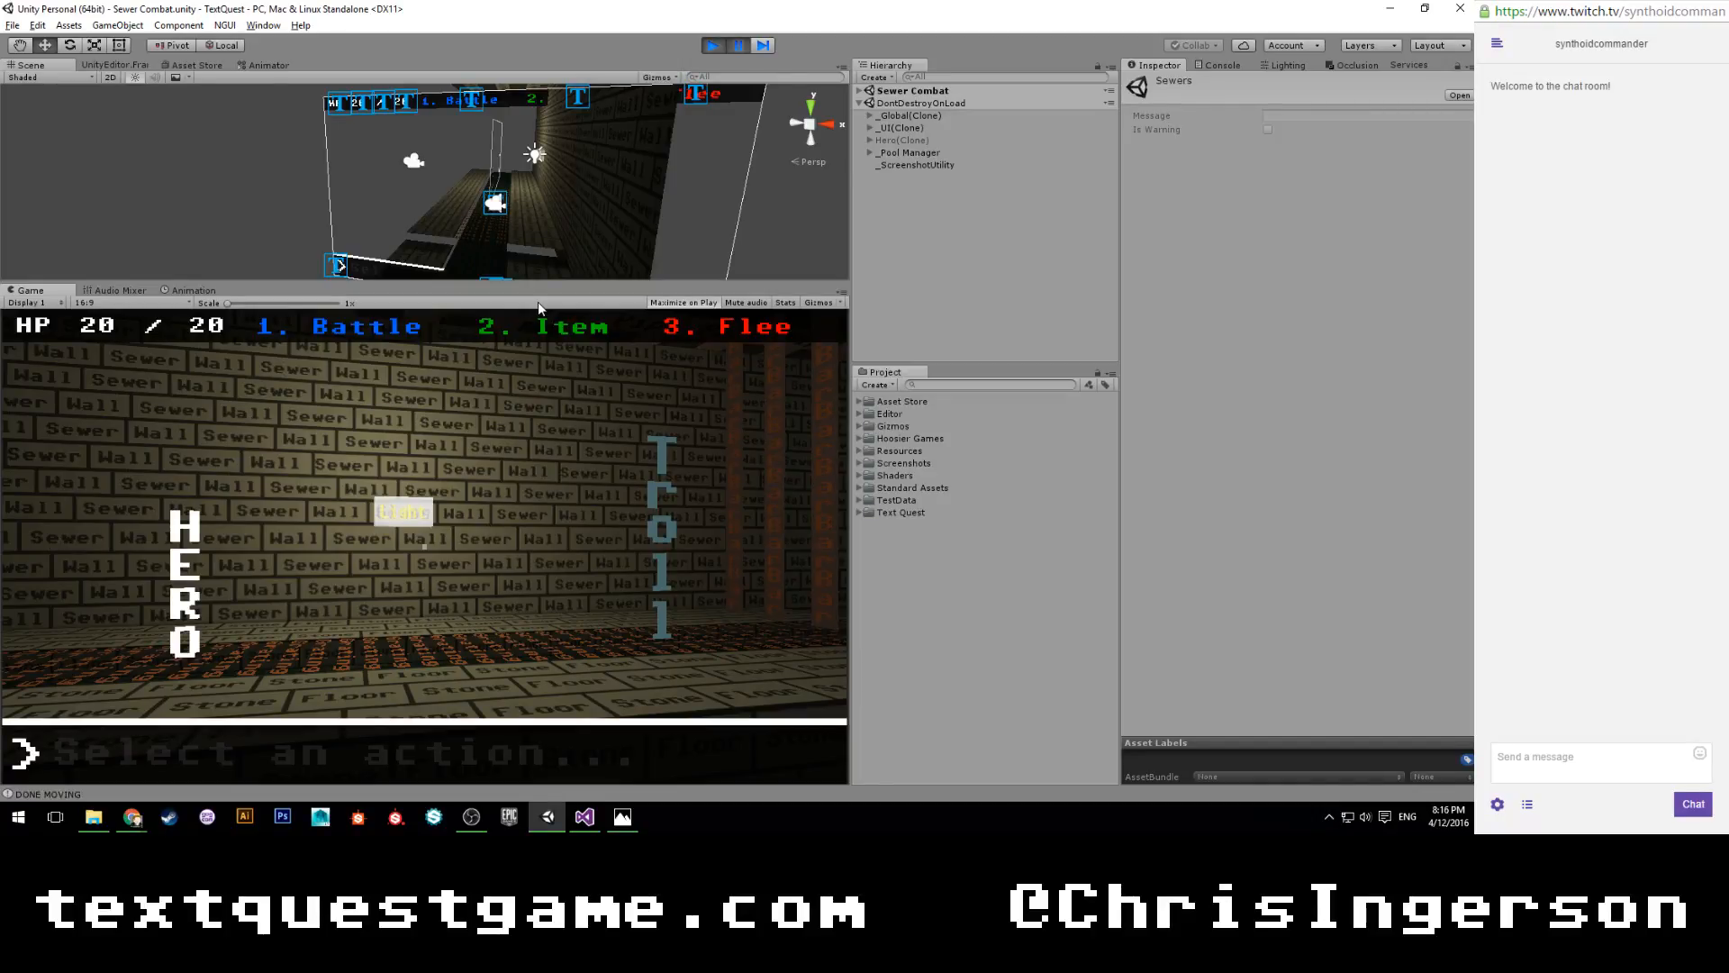
Step: Select the Option 1 label within the Player Info options of the combat view under _UI(Clone)
right_click_drag(462, 169, 855, 122)
left_click(860, 92)
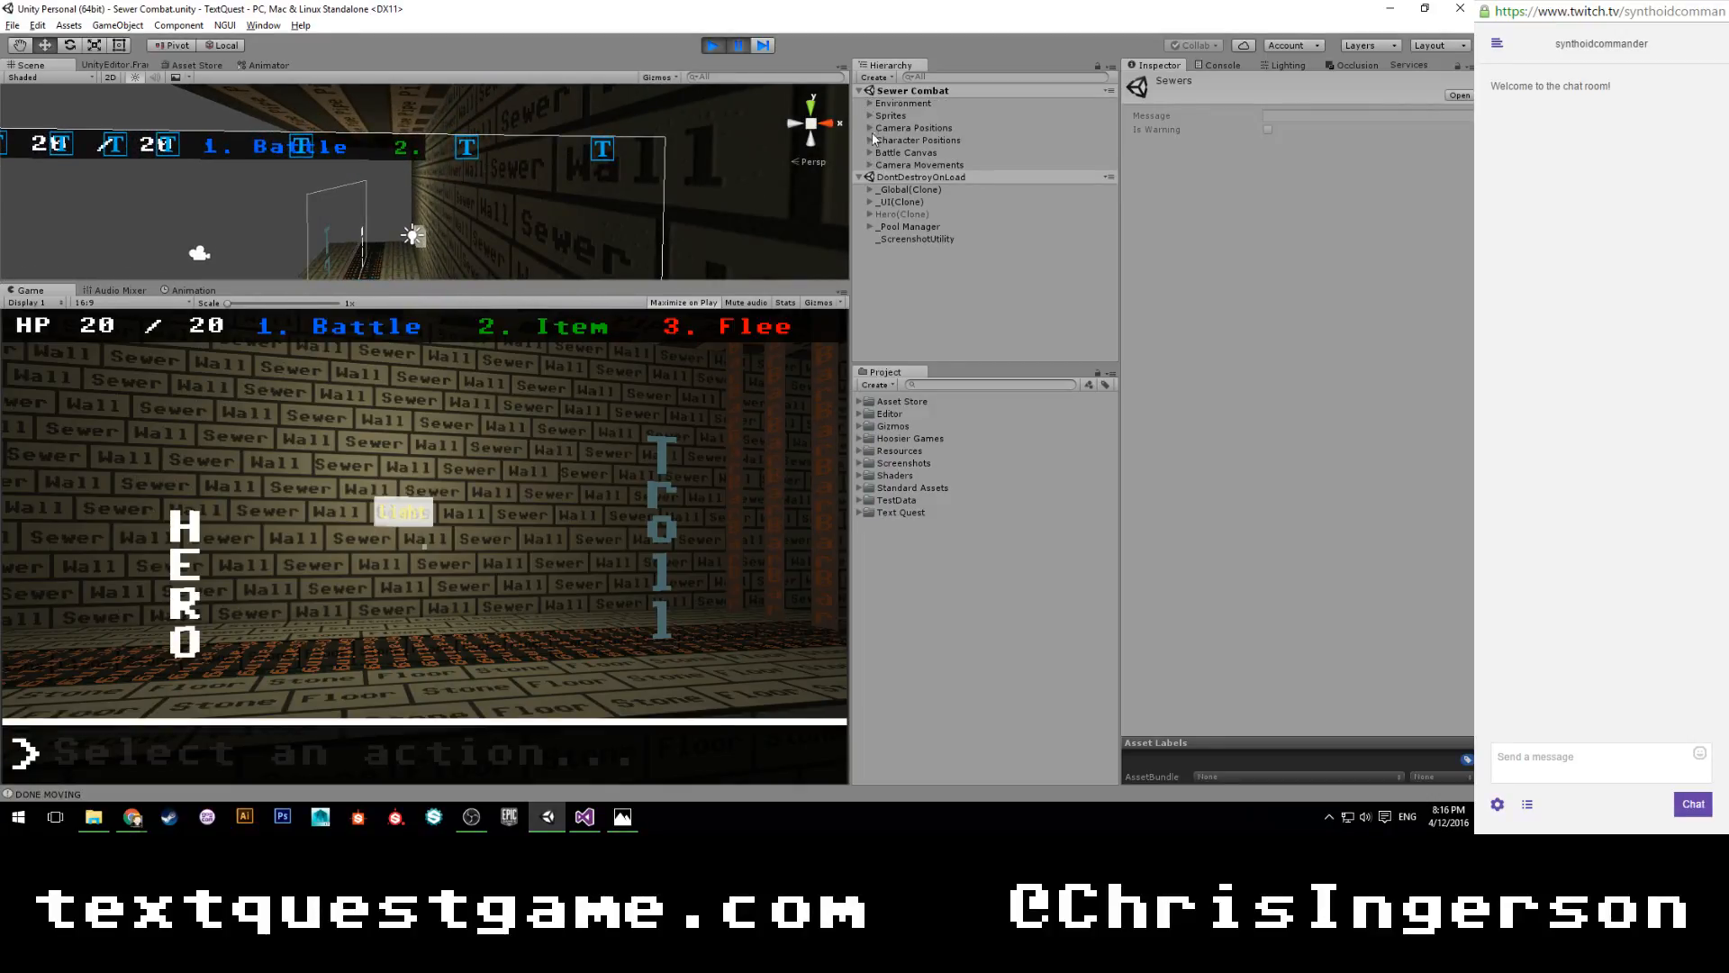
left_click(870, 202)
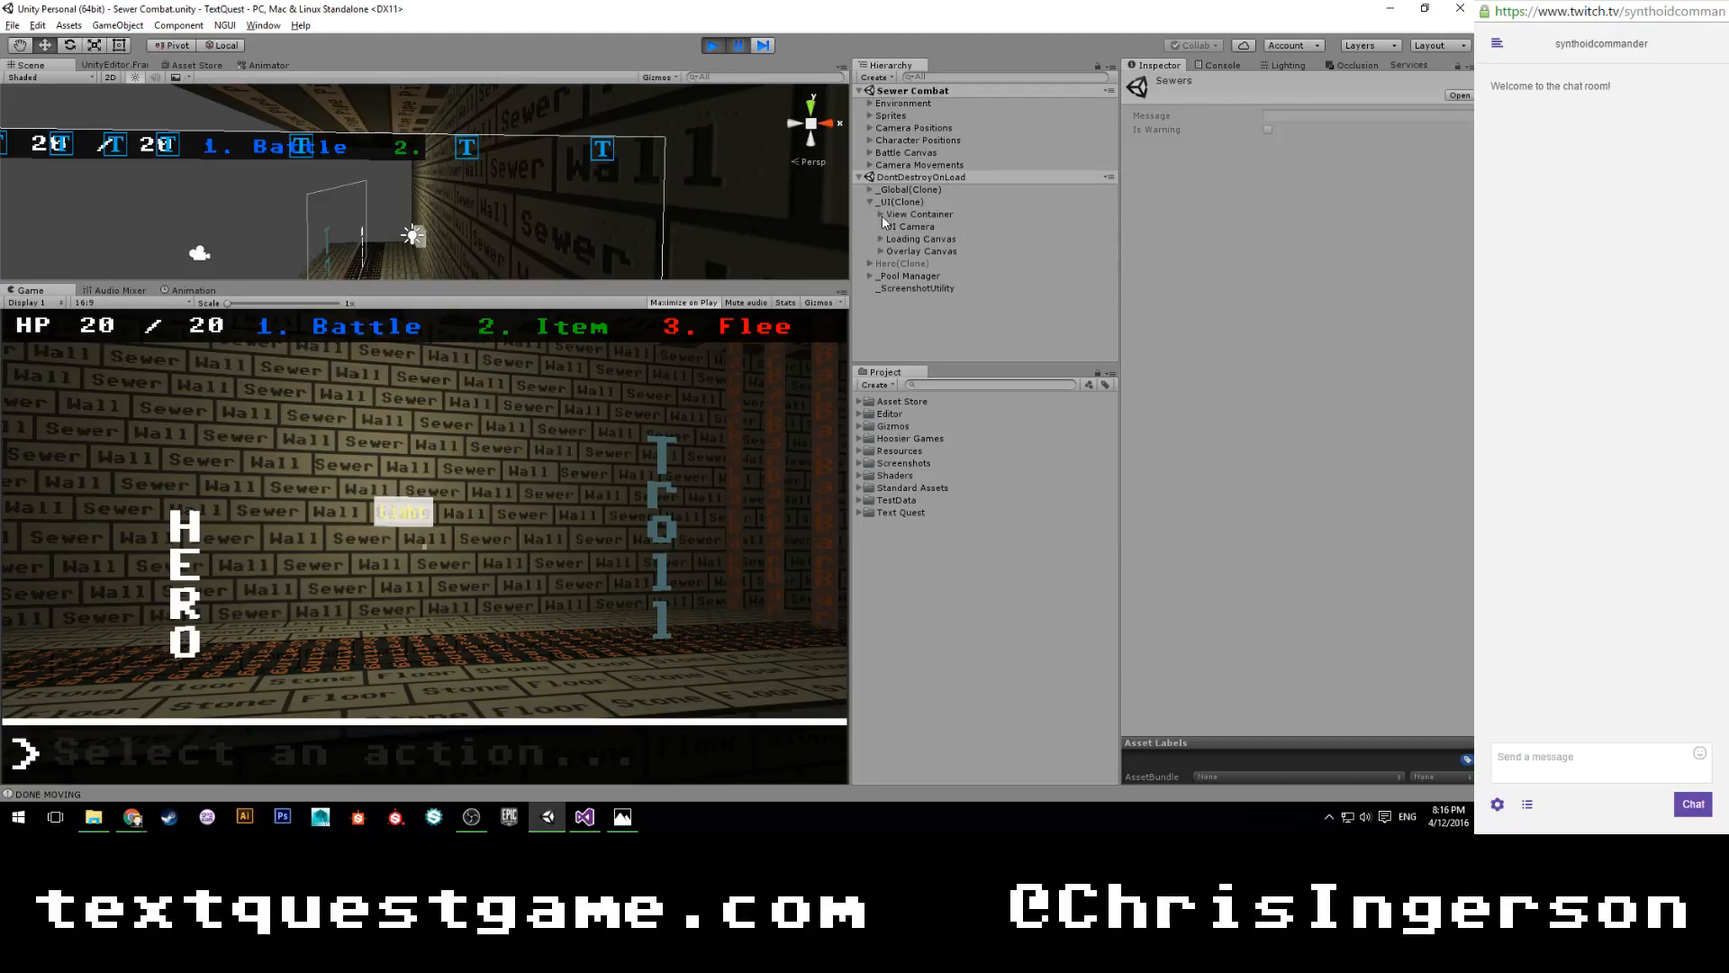
left_click(891, 238)
left_click(901, 252)
left_click(912, 263)
left_click(924, 312)
scroll(932, 288, "down", 3)
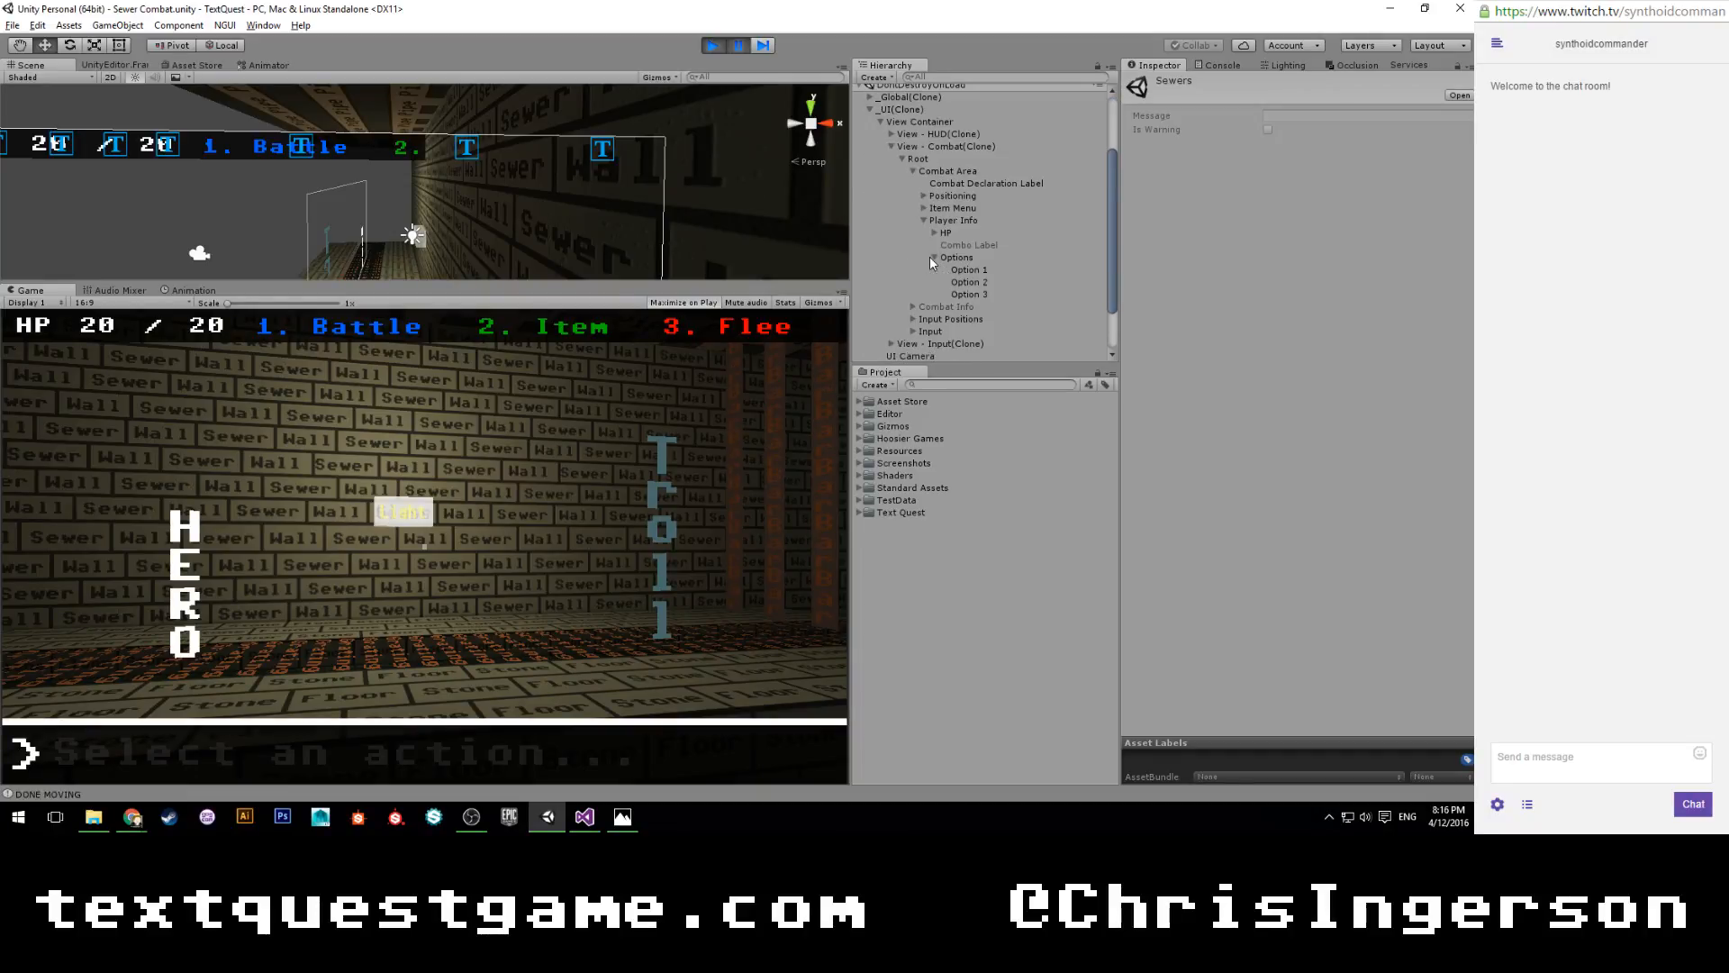
left_click(933, 257)
left_click(969, 269)
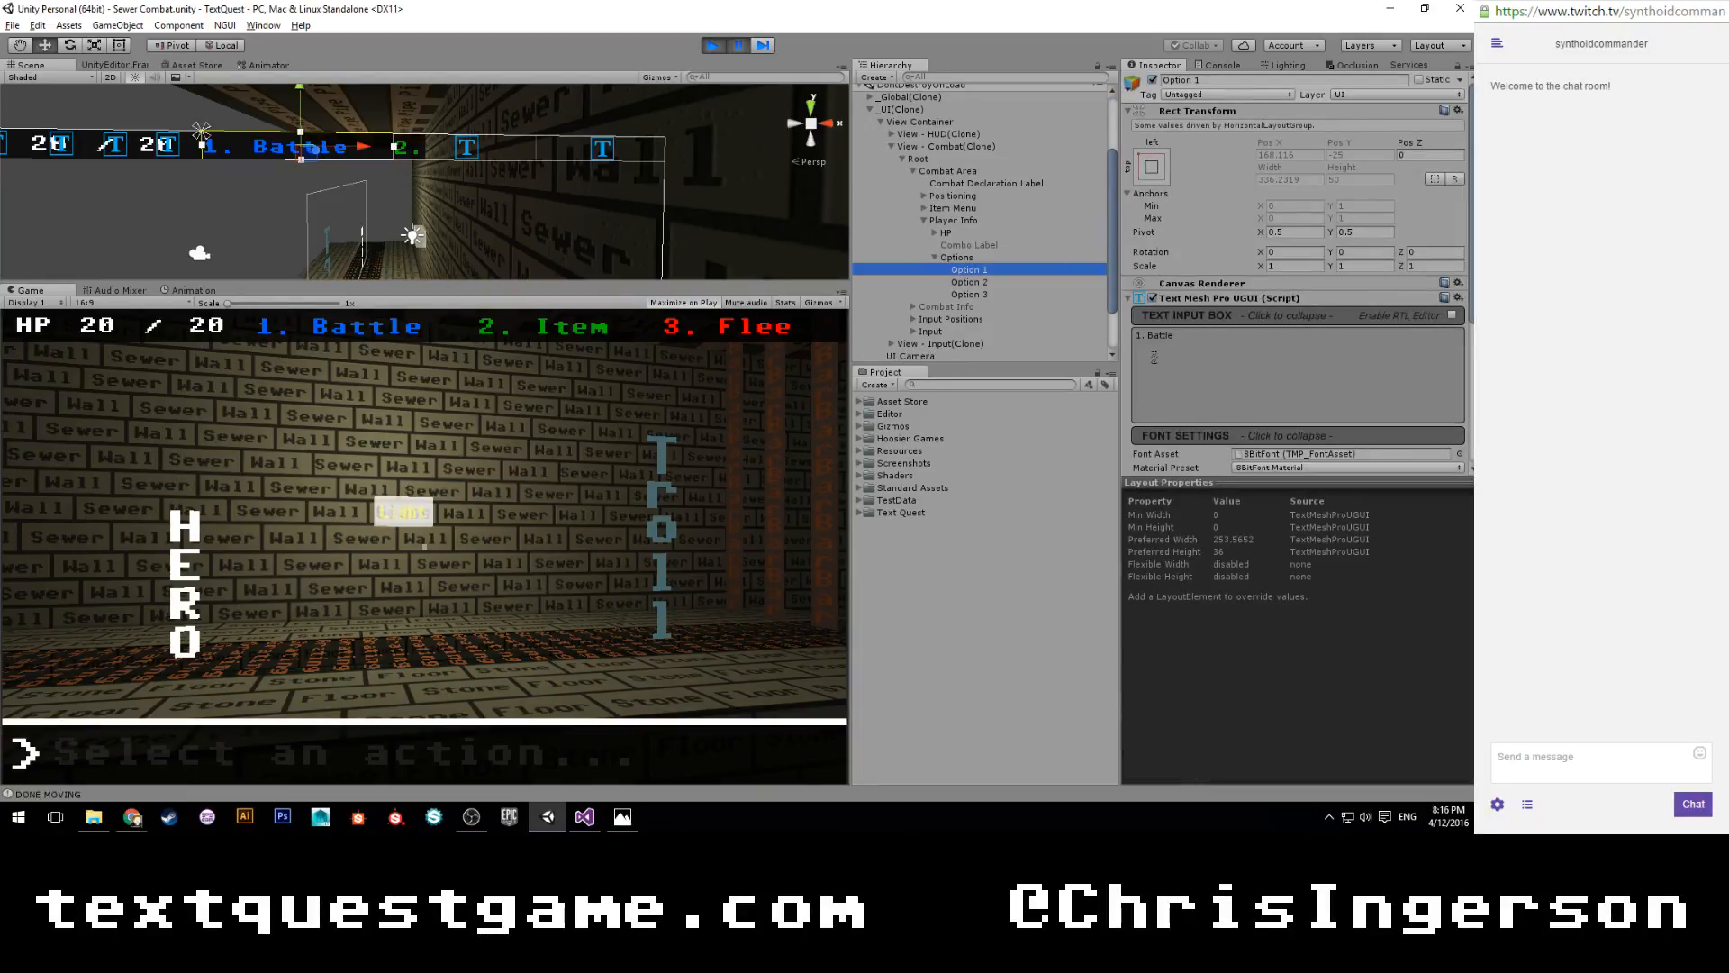
Step: Try white lettering on Option 1 by wrapping the word Battle in <color=white> and </color> tags, leaving the number outside
left_click(1152, 339)
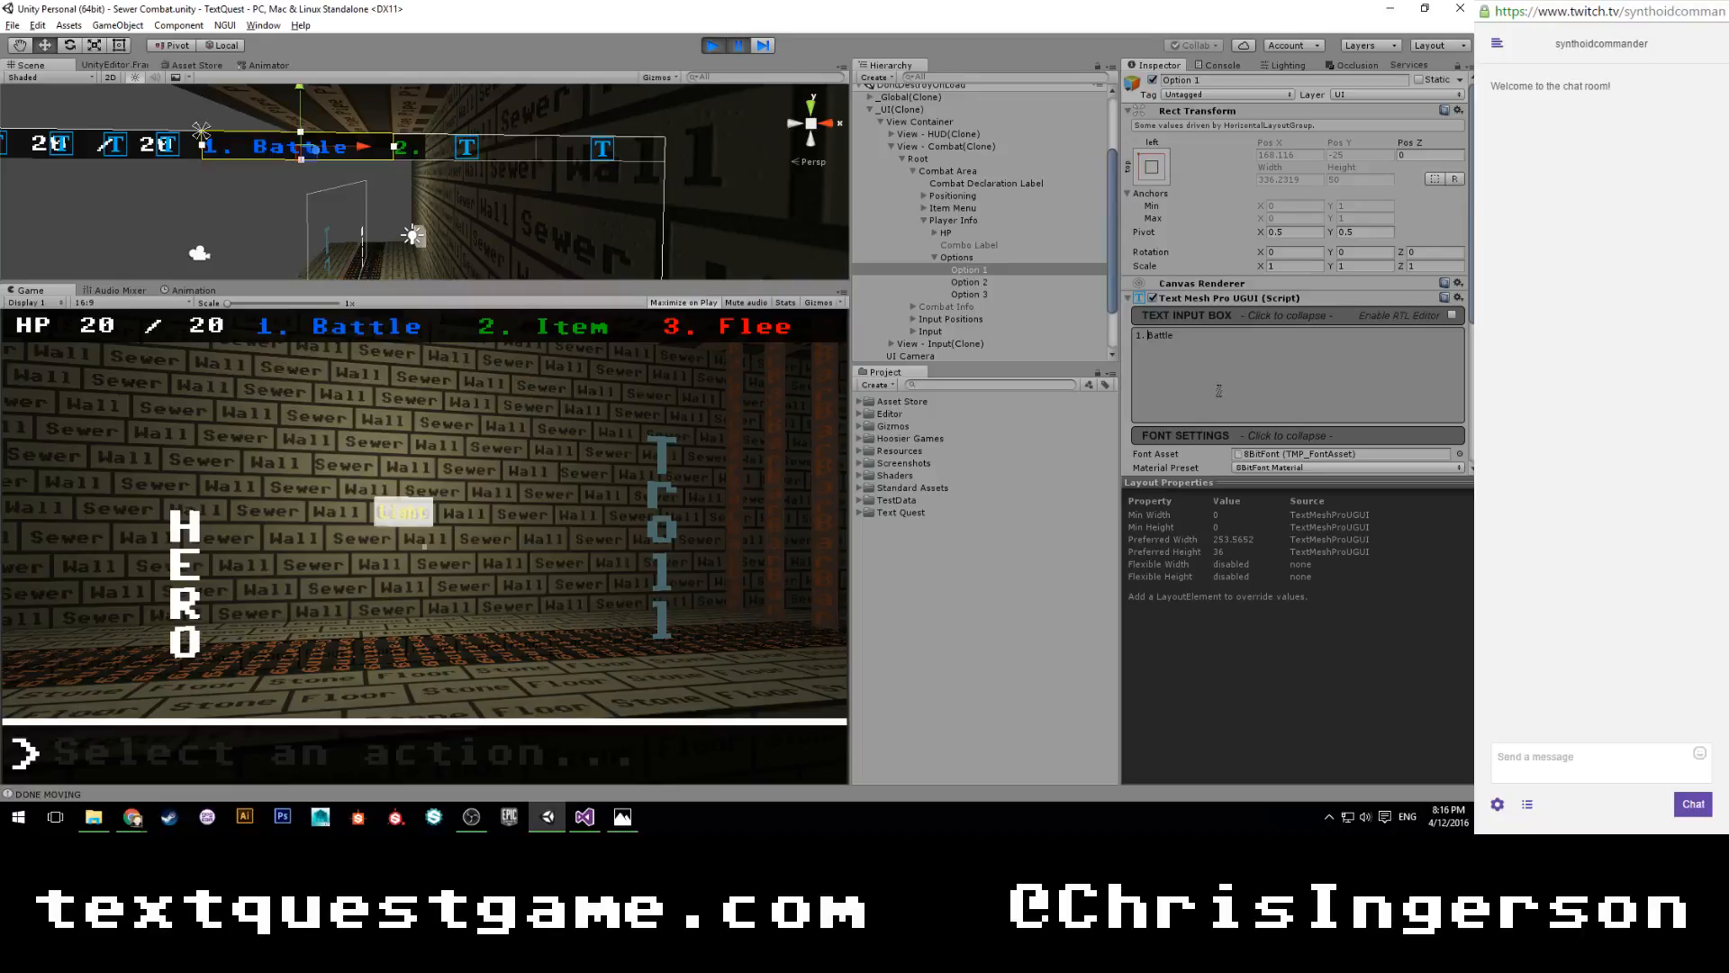
type("<color")
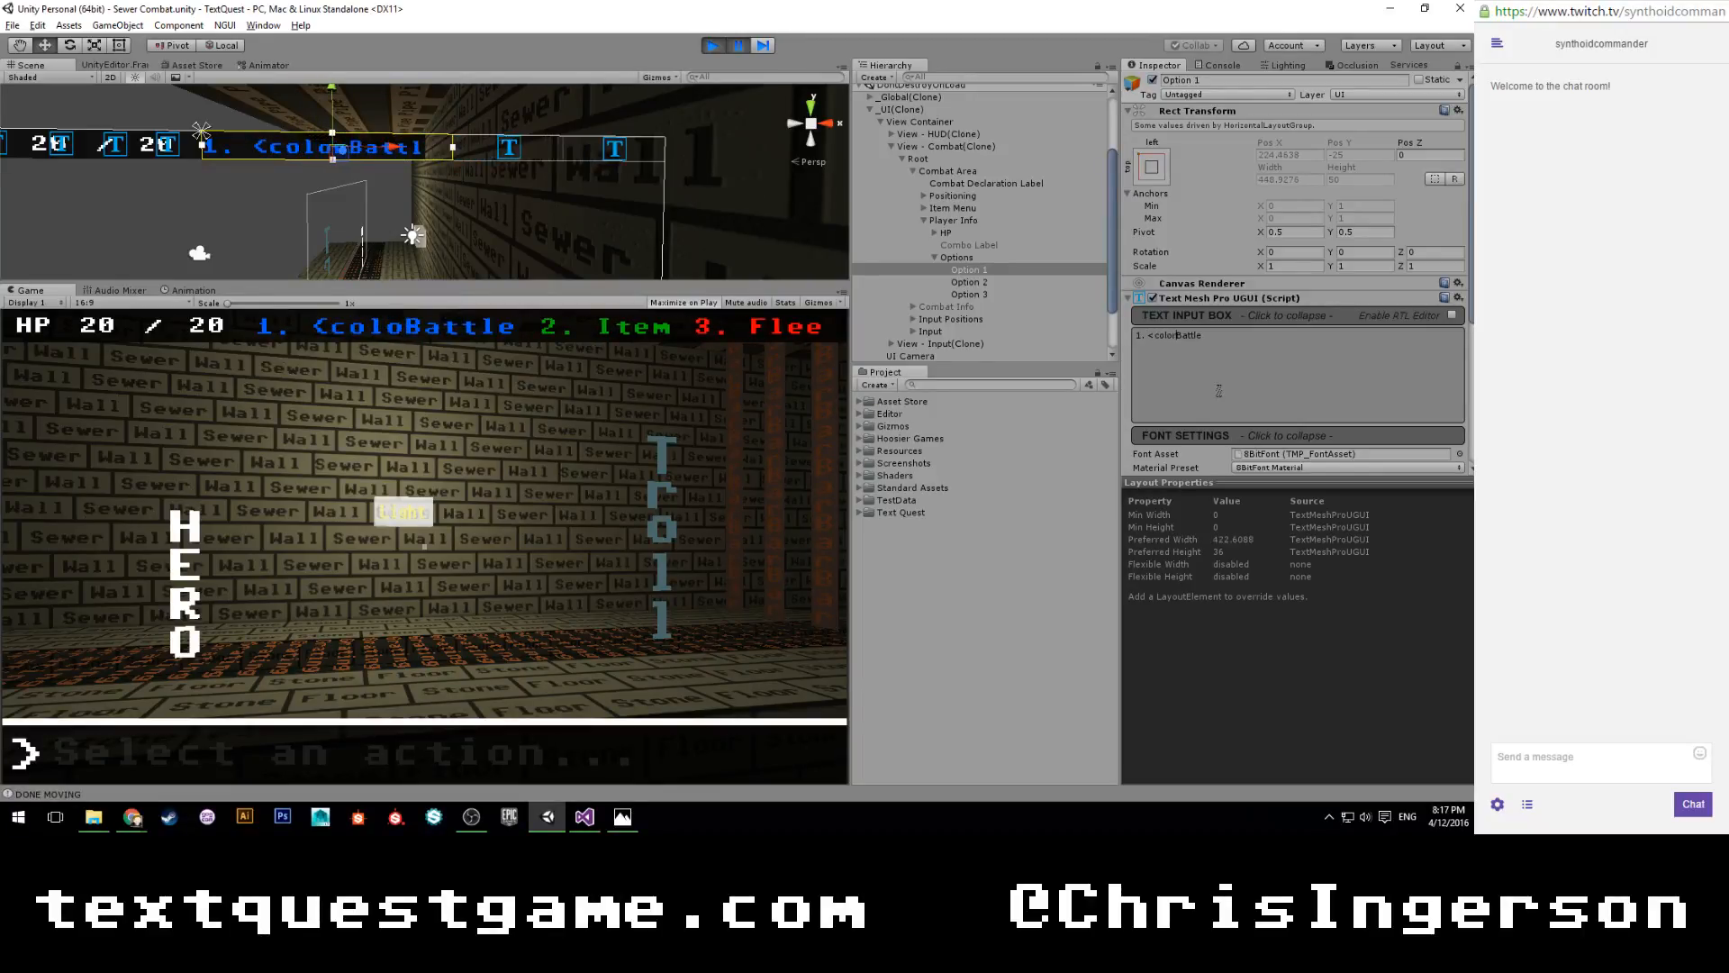
type("r=white>")
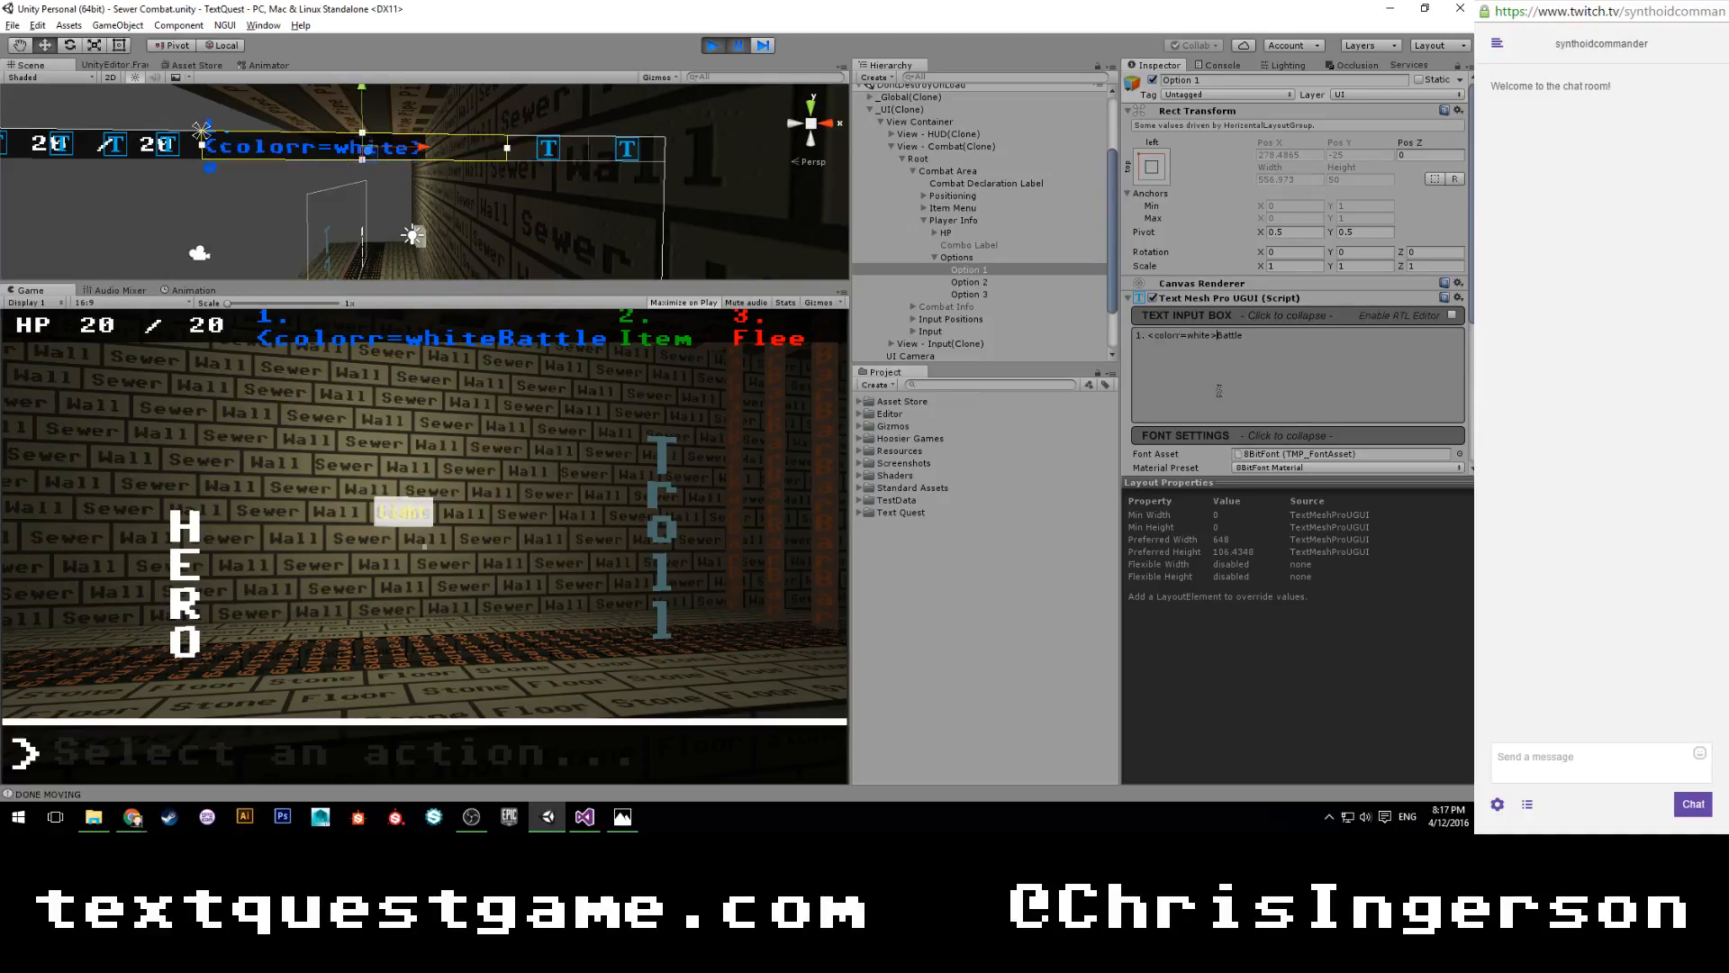
key("BackSpace")
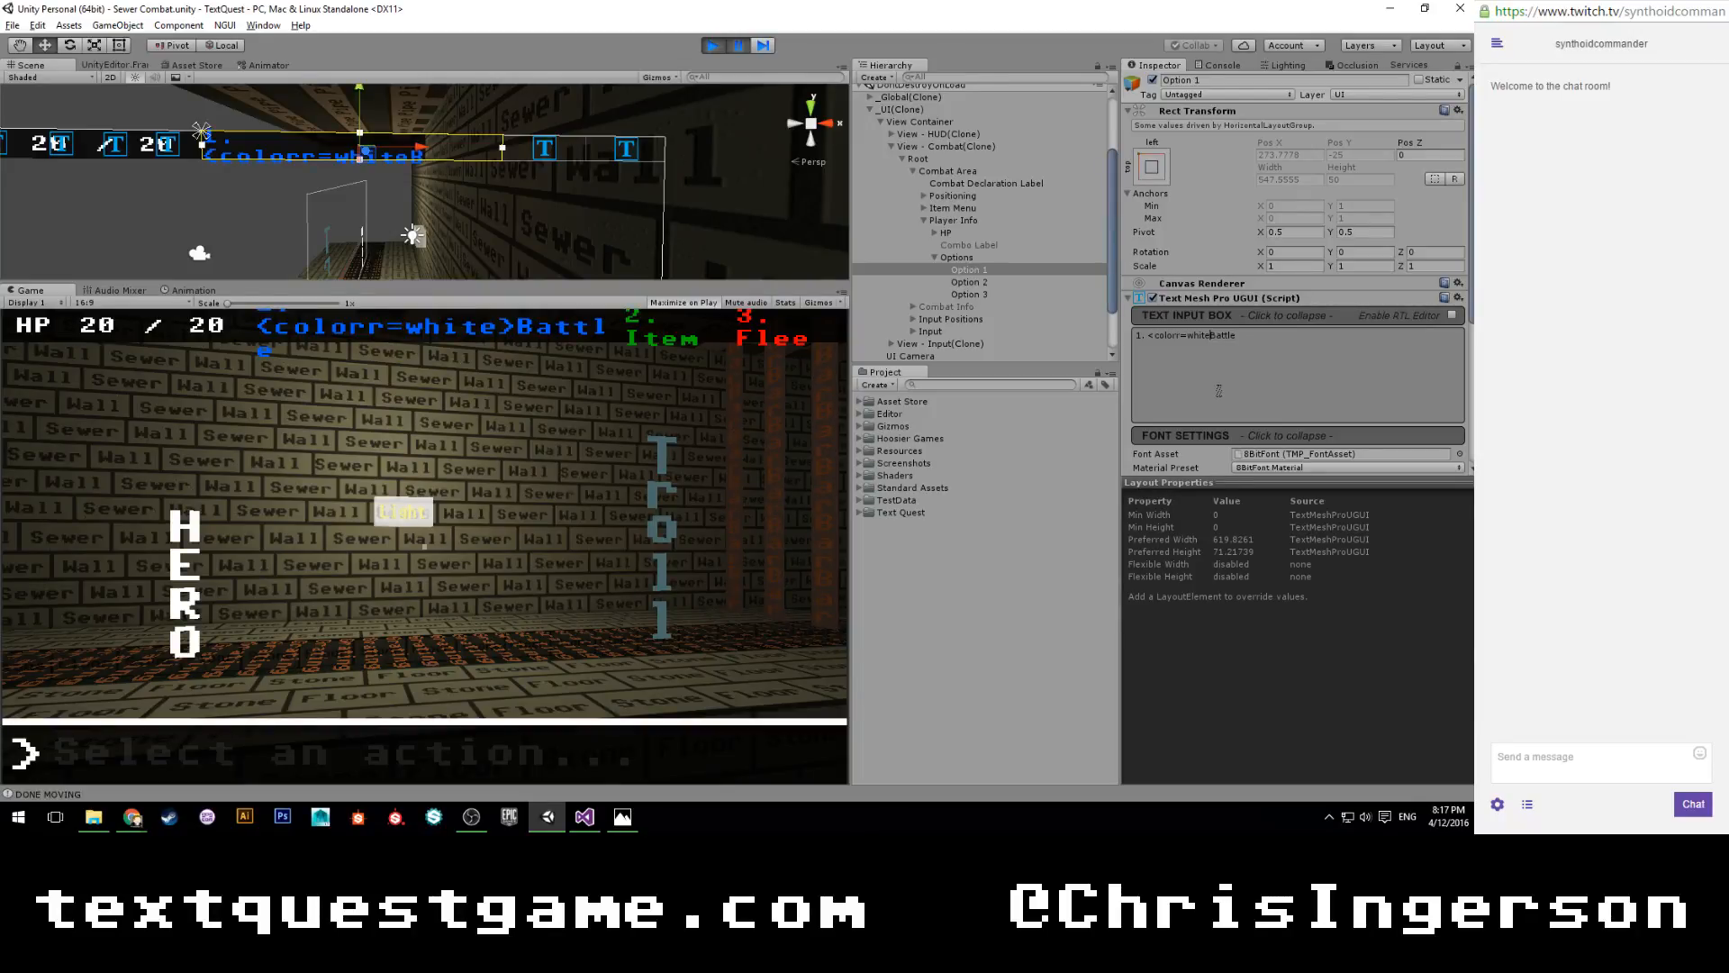
type(">")
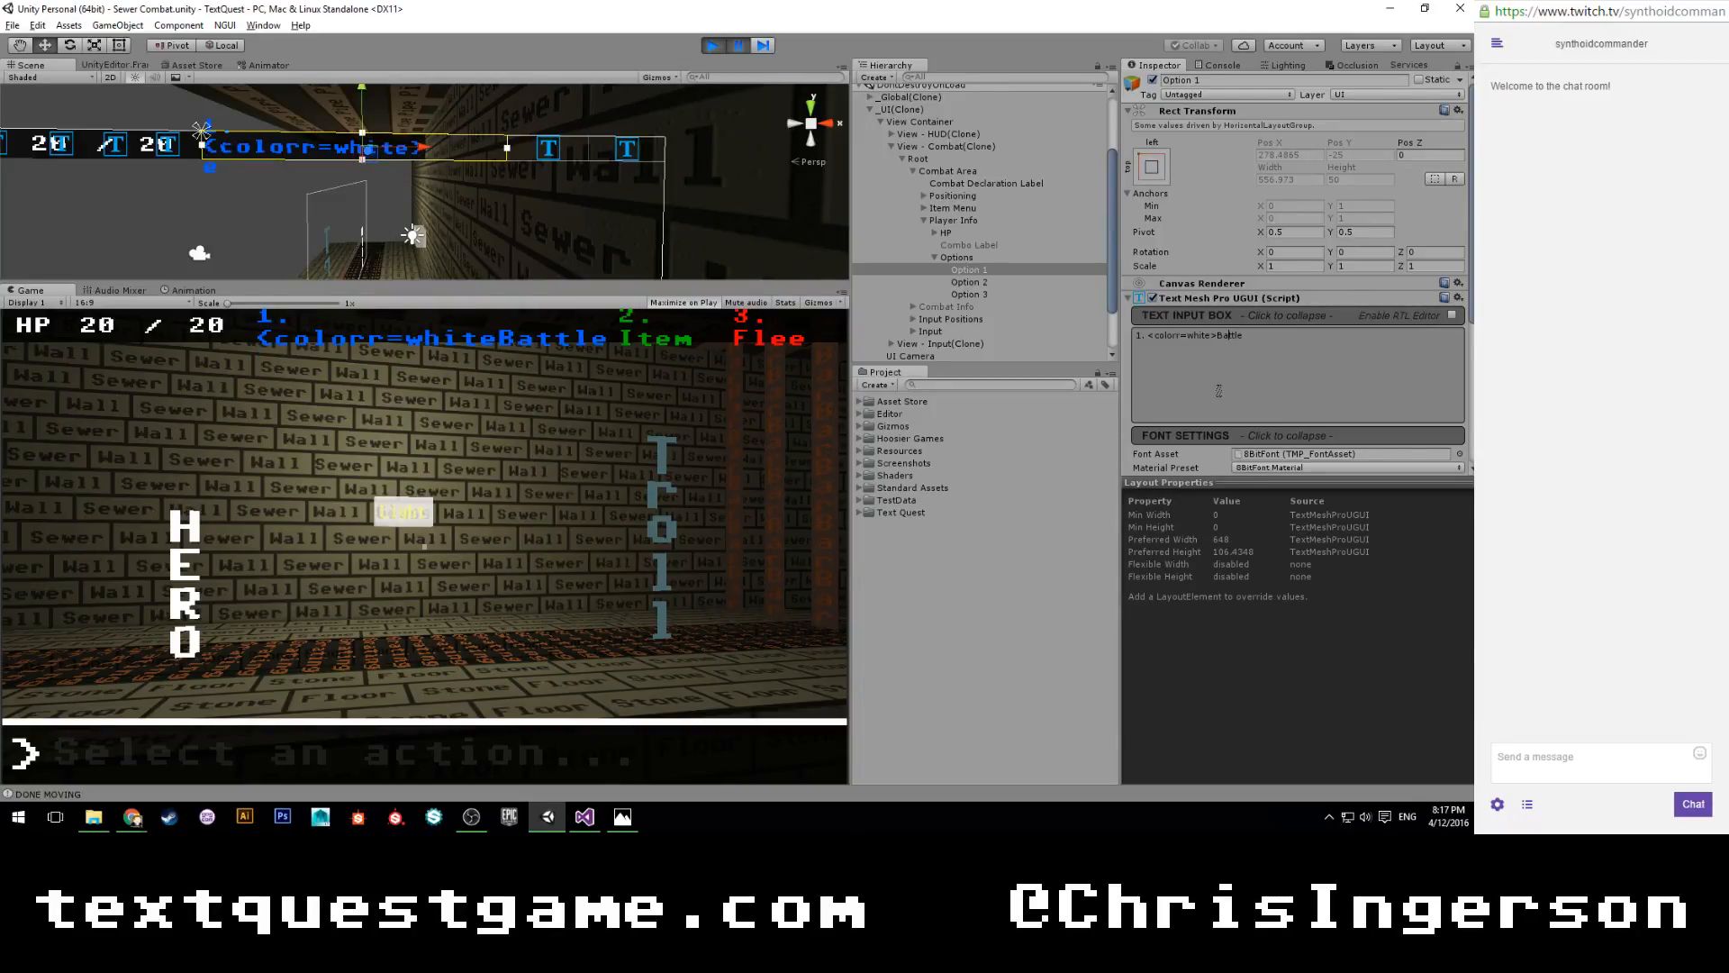
key("Left")
key("BackSpace")
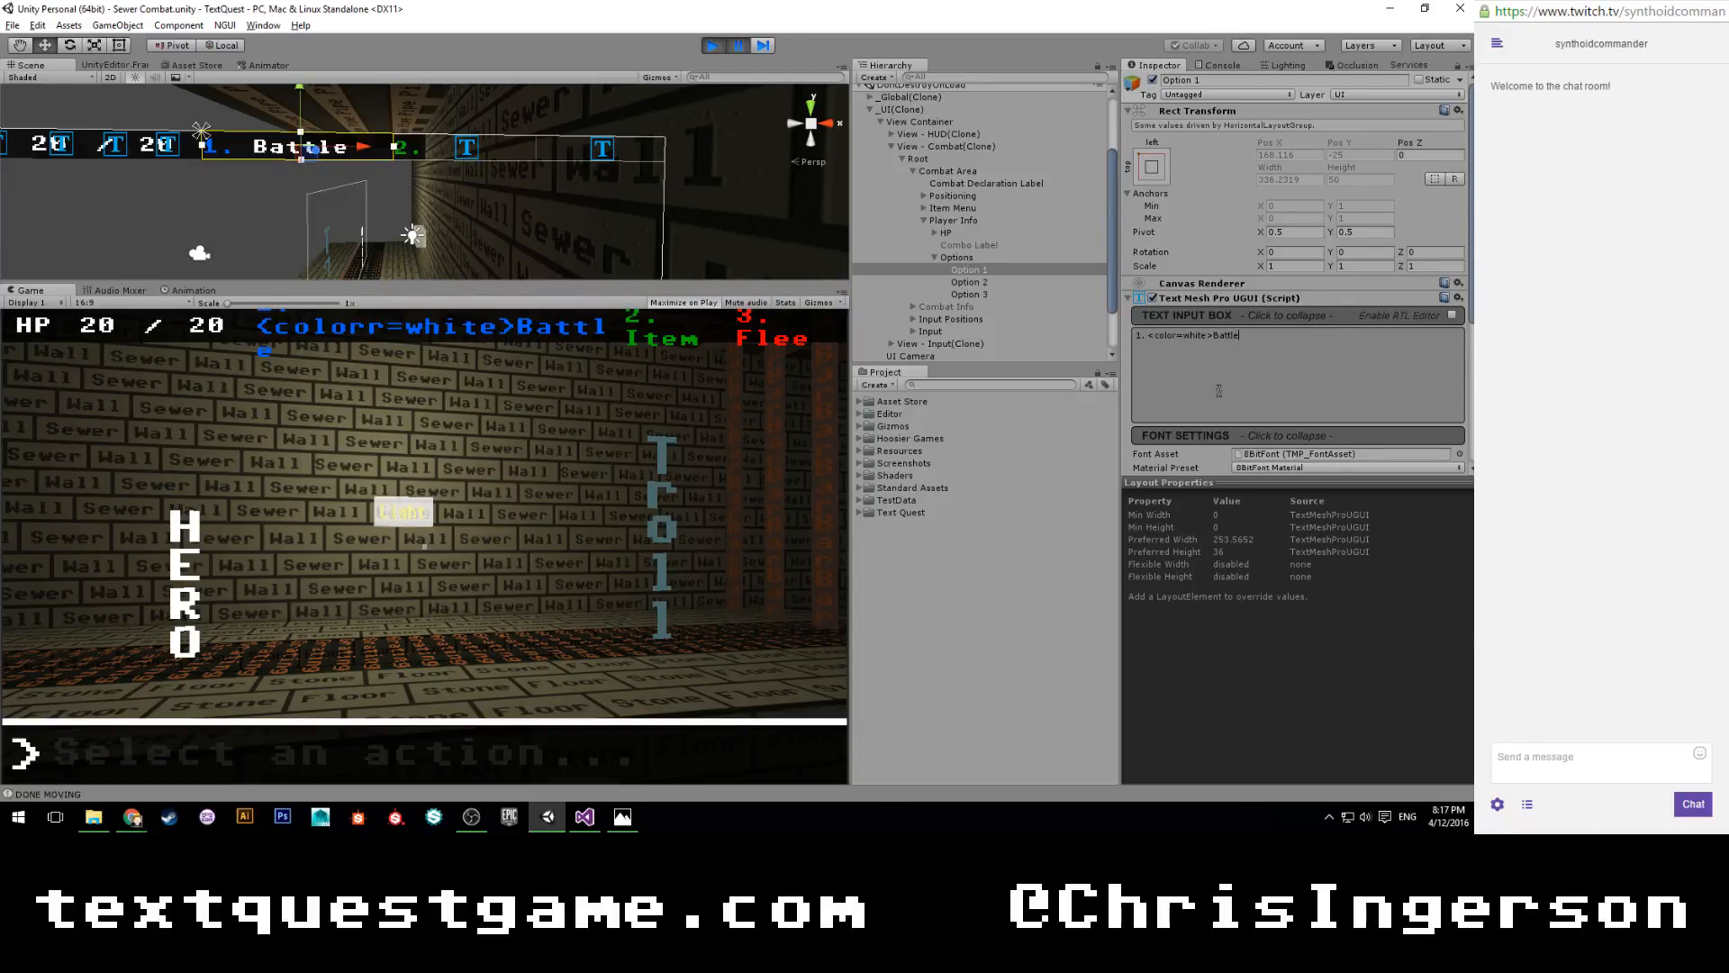
type("</color>")
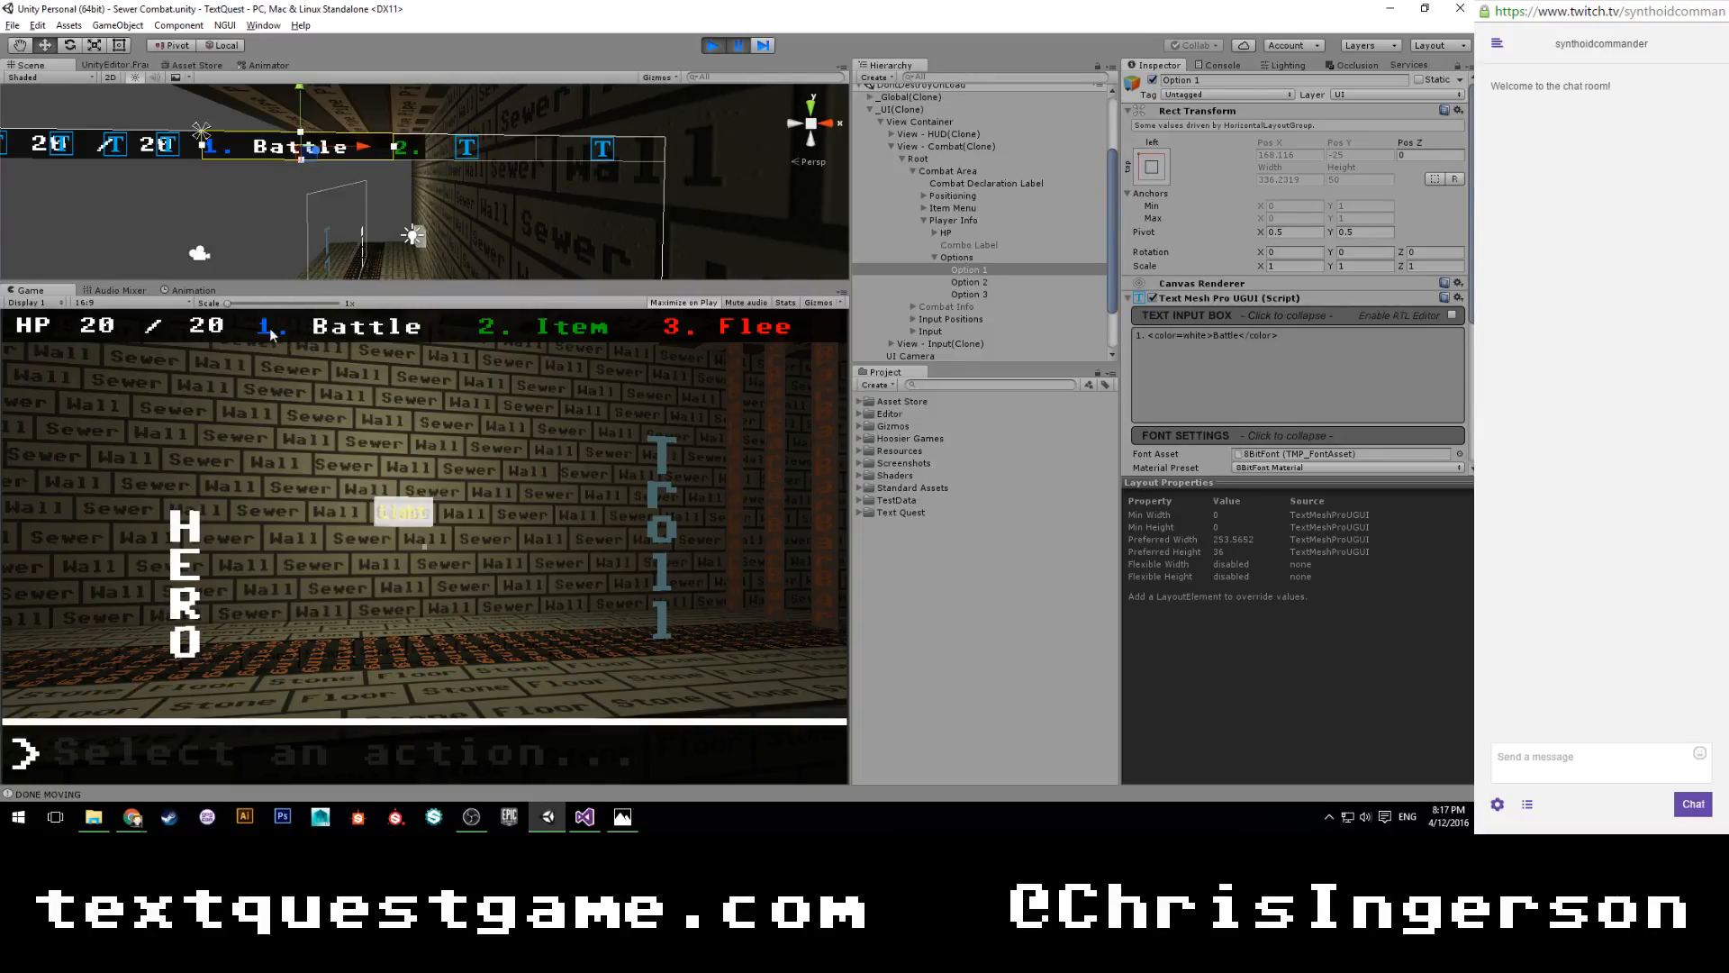
Step: Try white lettering on Option 2 by wrapping the word Item in <color=white> and </color> tags
left_click(970, 282)
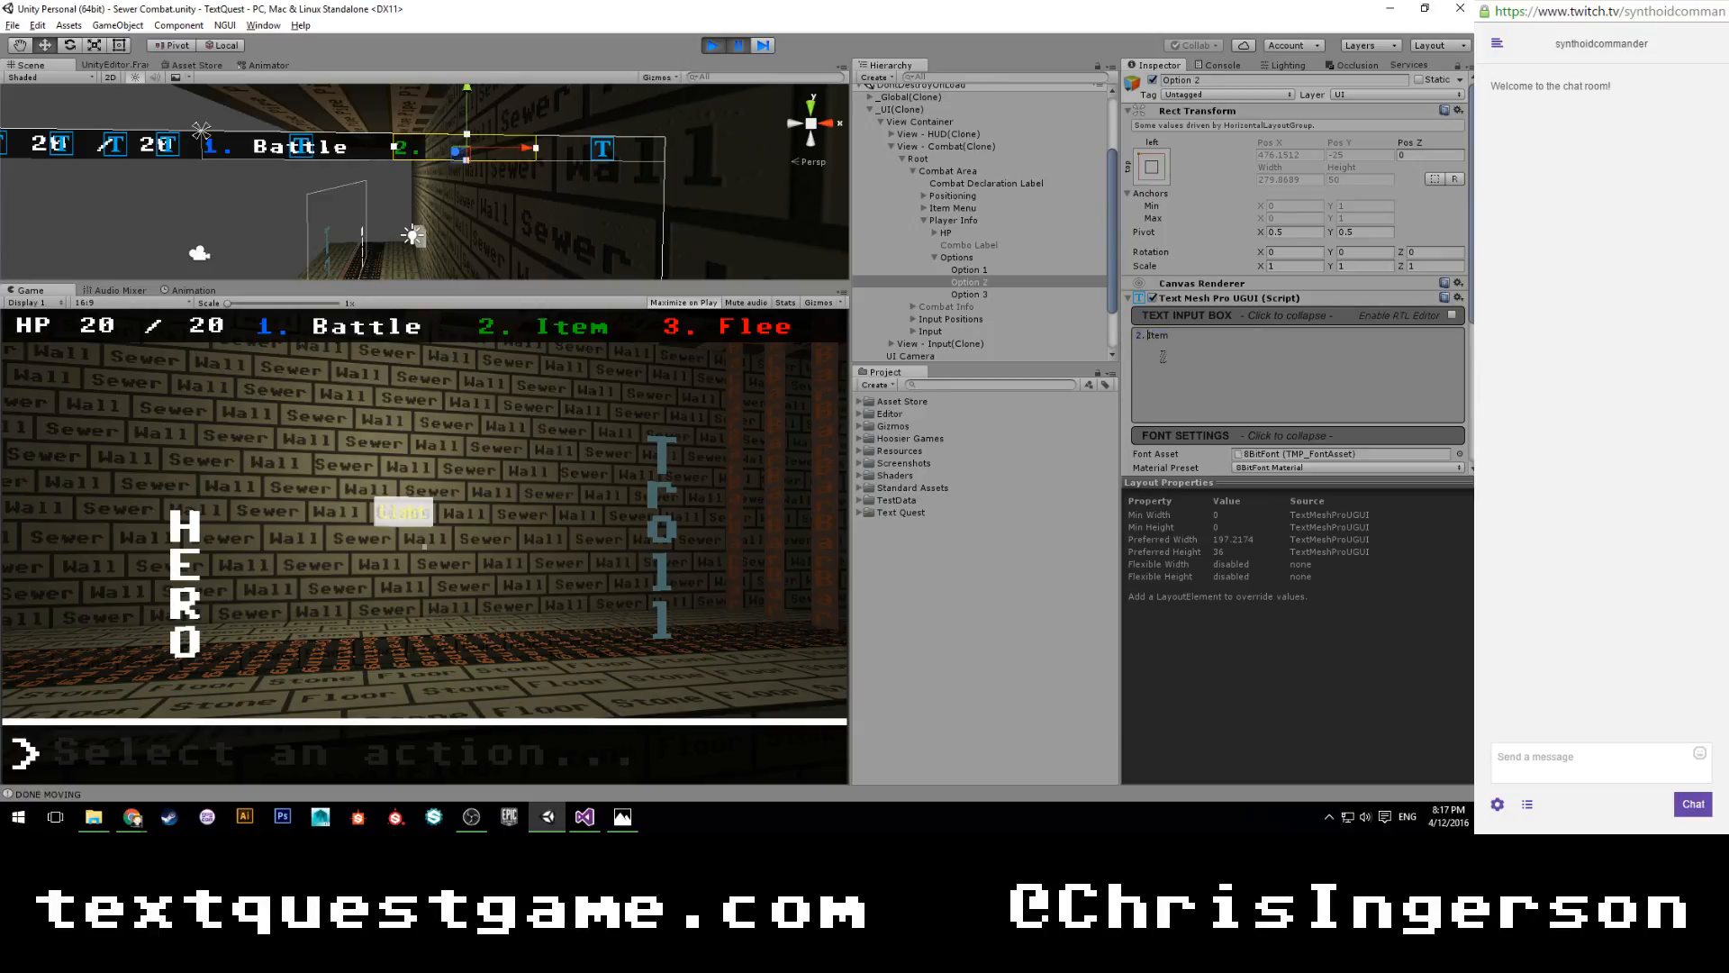
type("<colo")
type("r=white>Item")
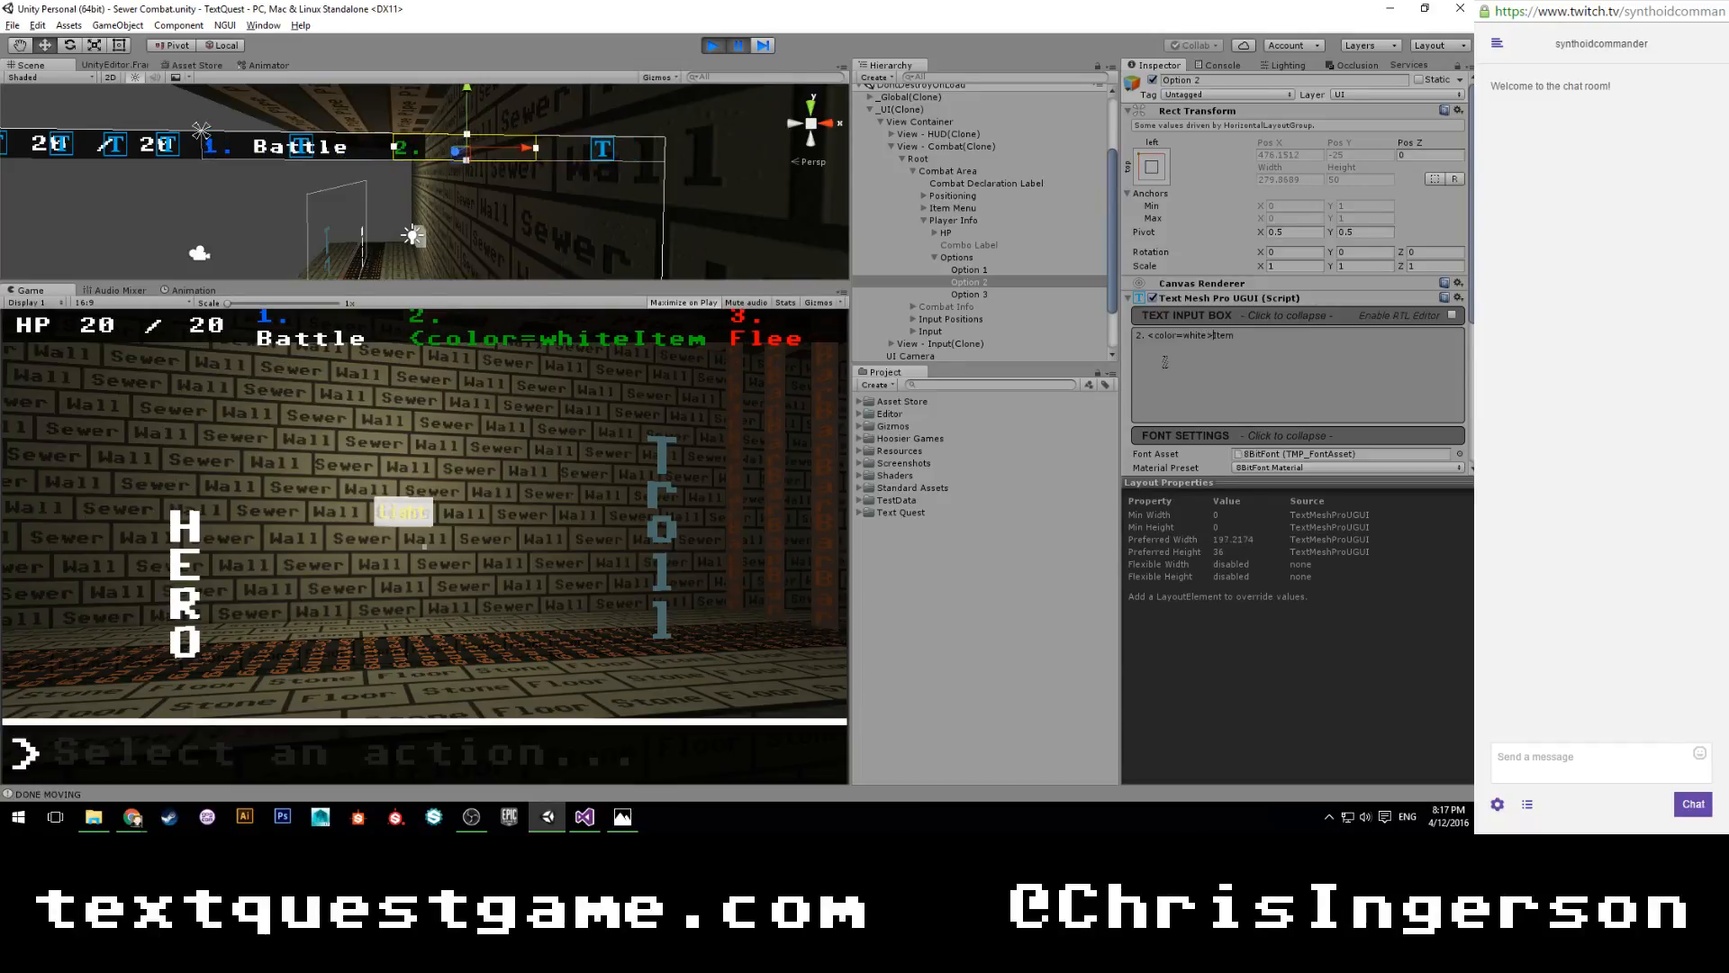
type("</")
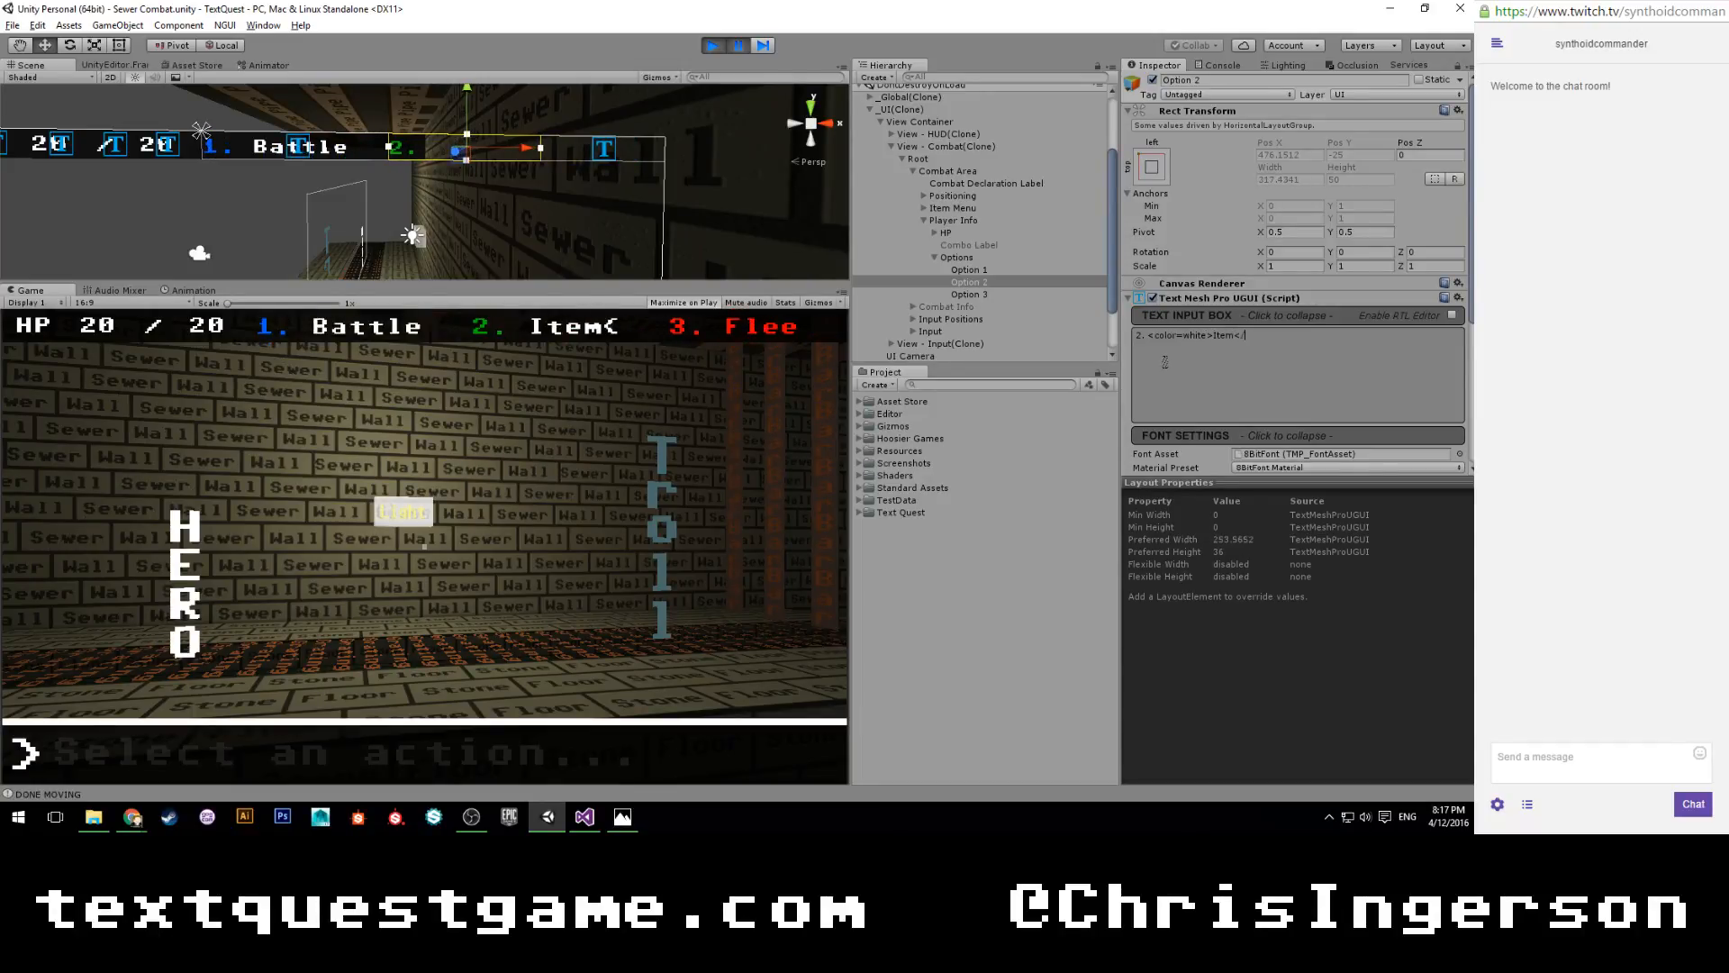
type("color>")
left_click(765, 45)
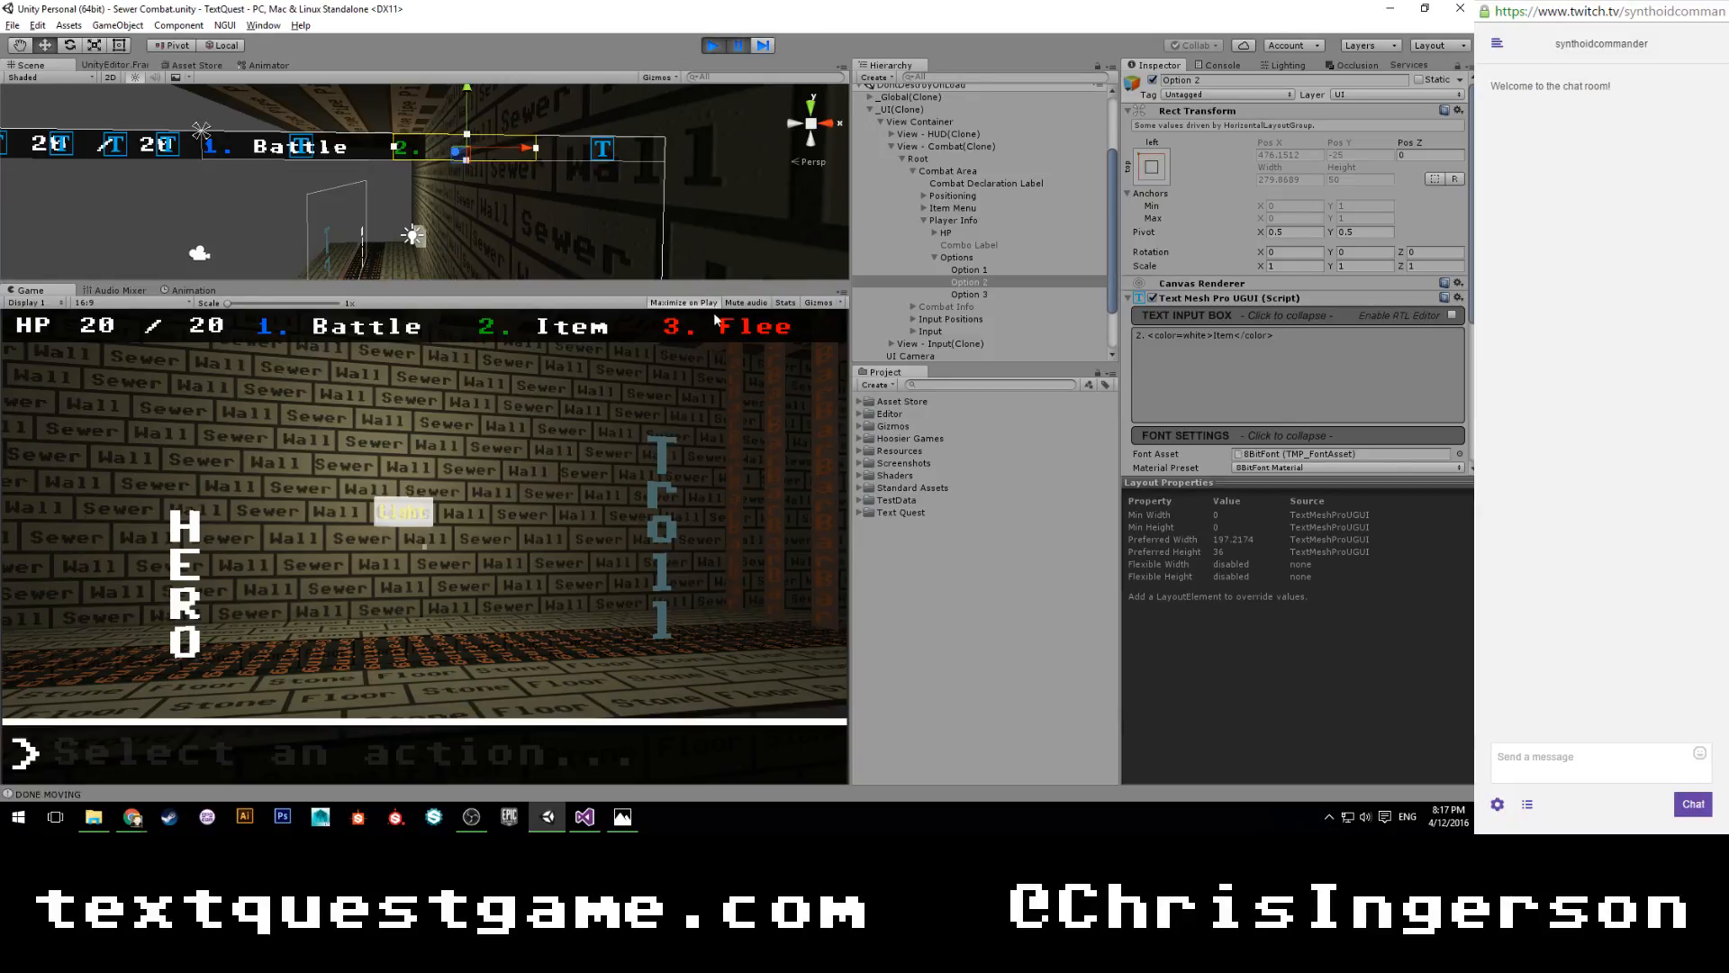
Step: Try white lettering on Option 3 by wrapping the word Flee in <color=white> and </color> tags
left_click(959, 295)
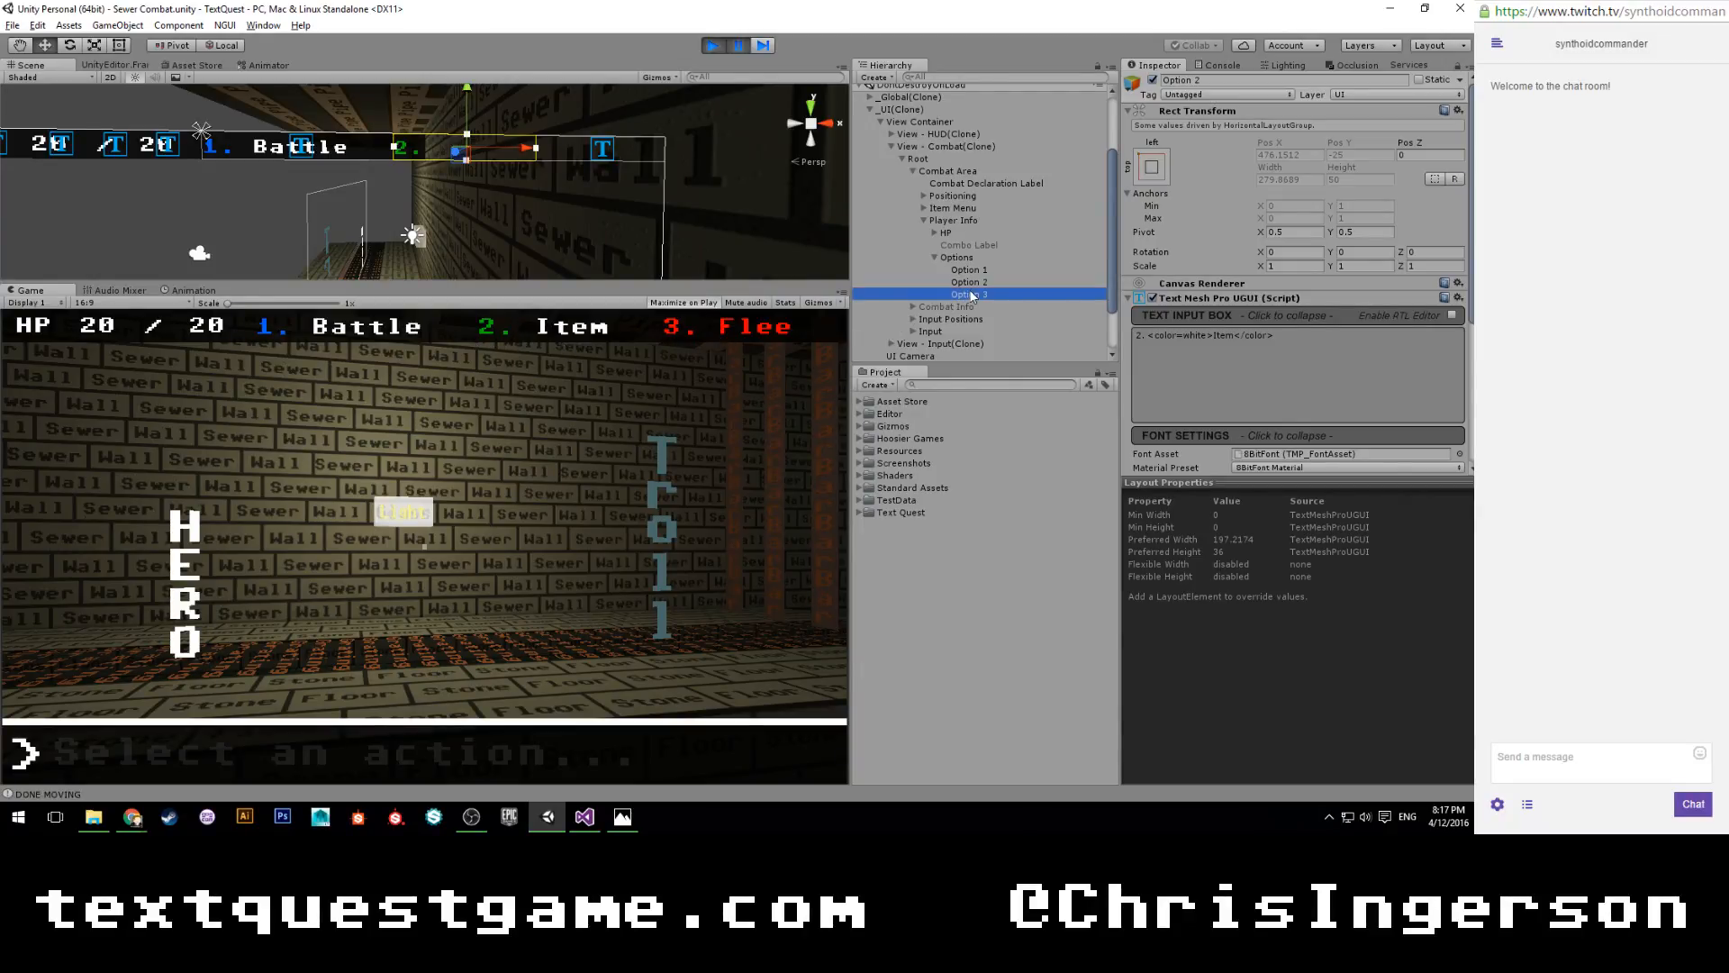
left_click(1201, 334)
left_click(1202, 334)
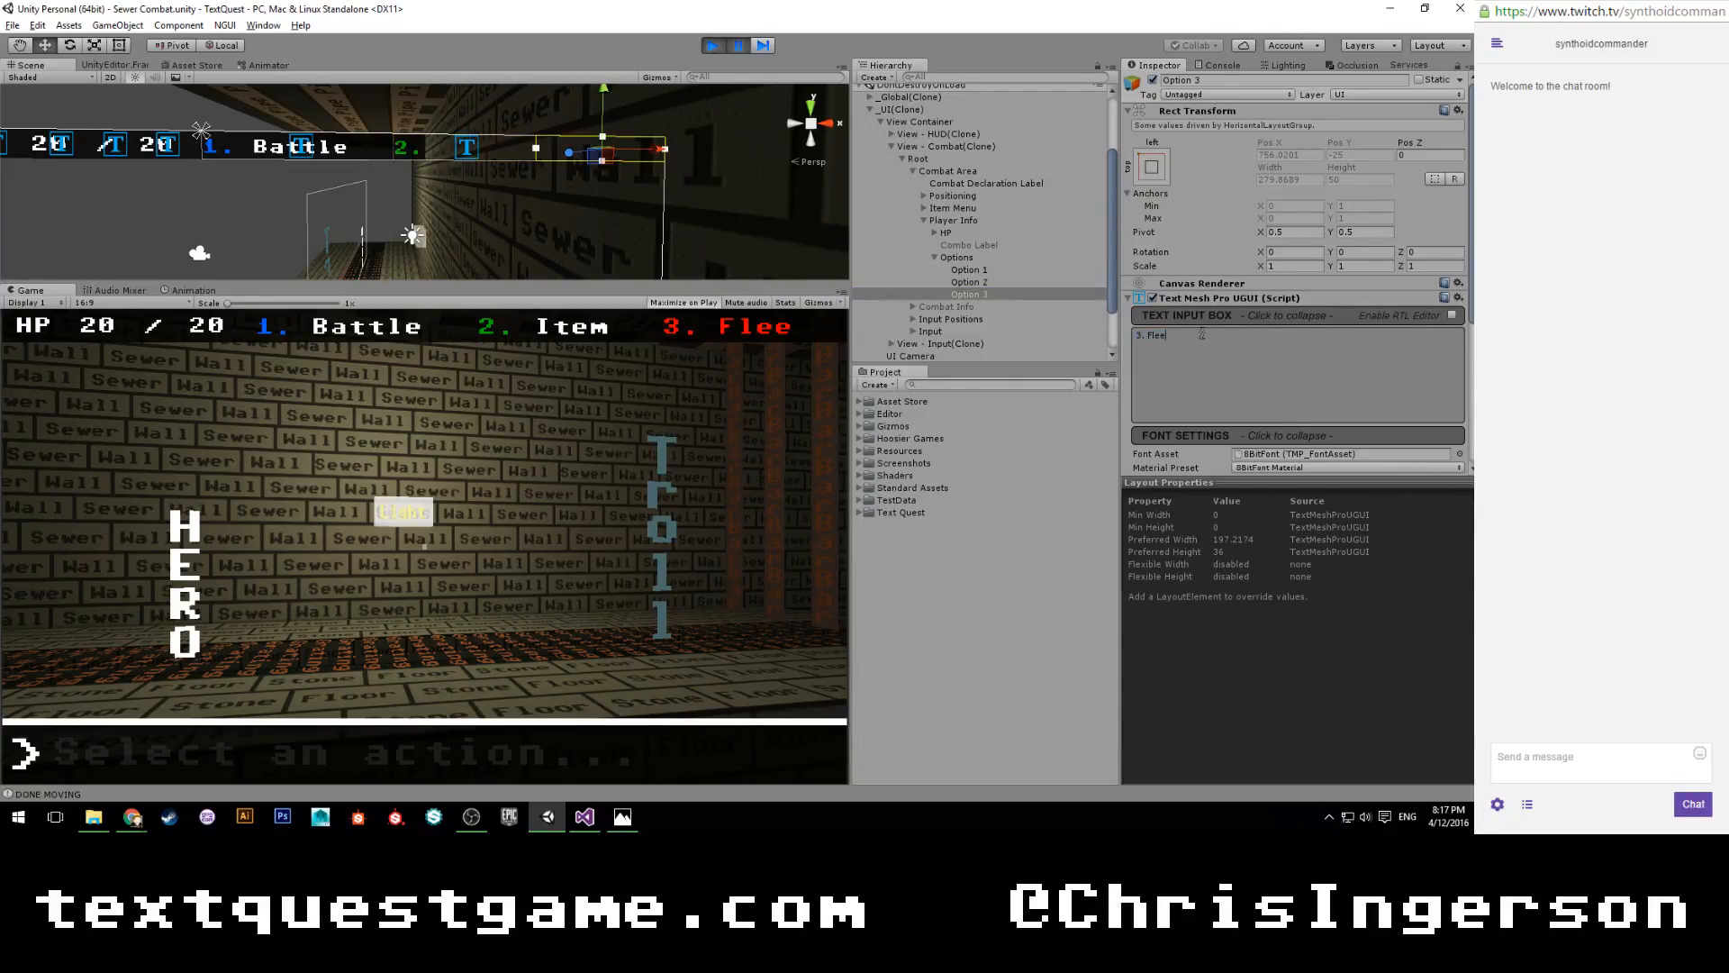
type("<color=red")
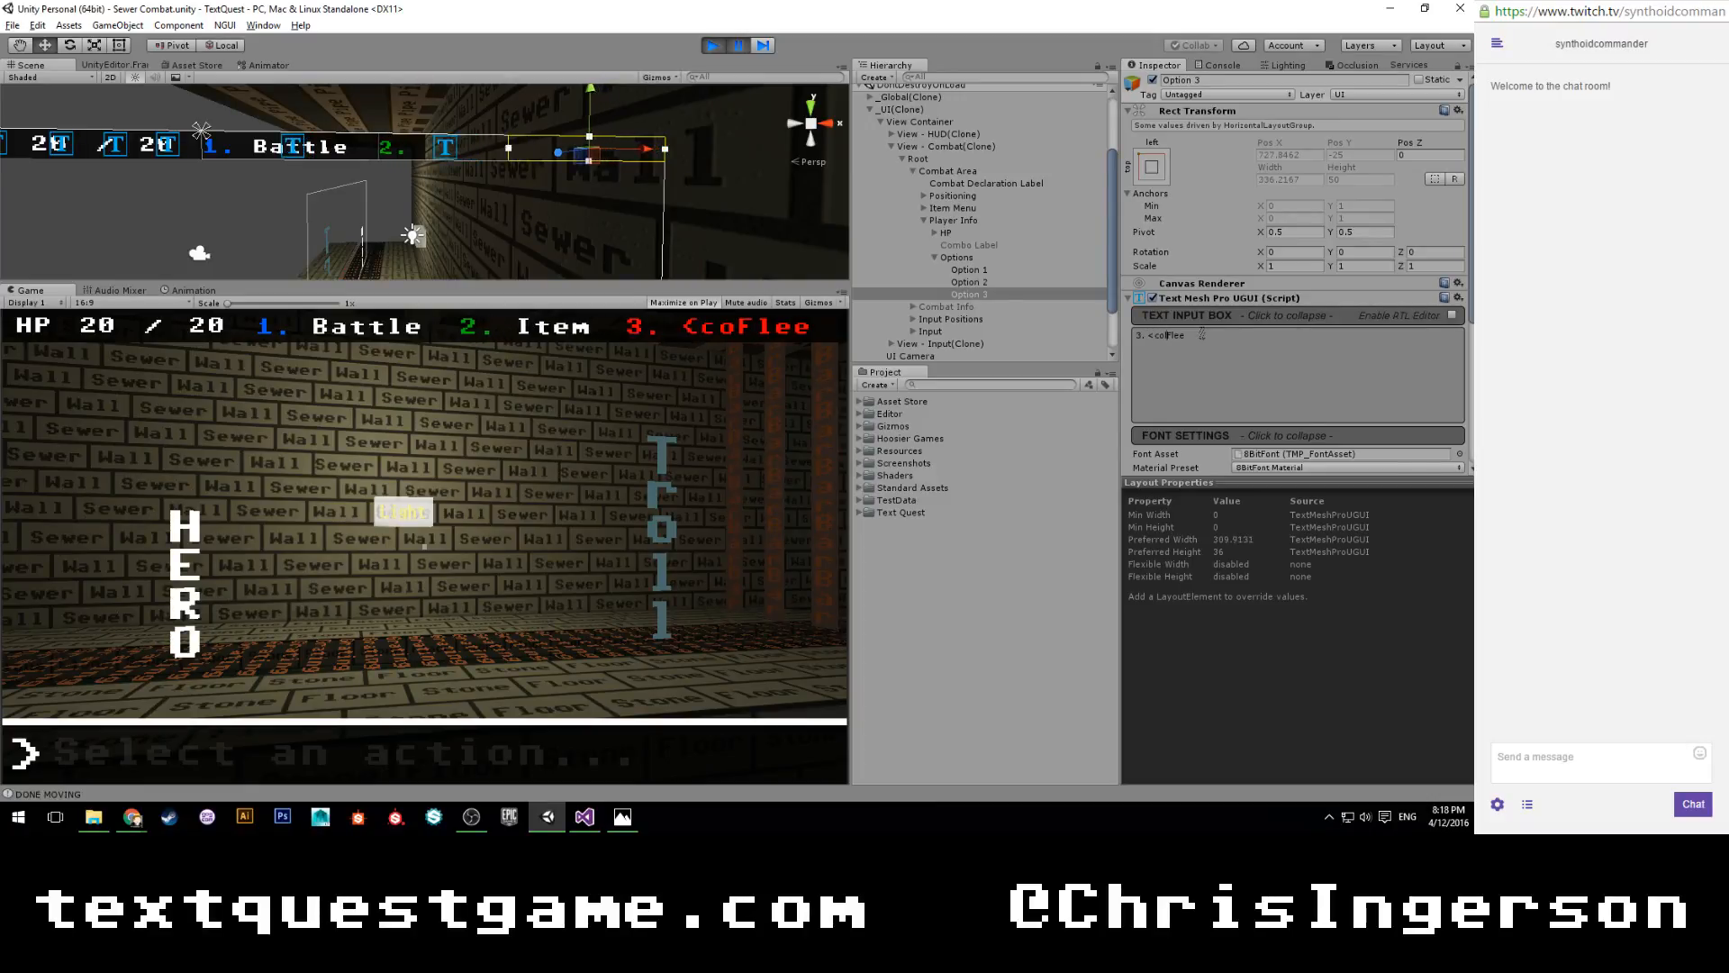
key("BackSpace")
key("BackSpace")
key("BackSpace")
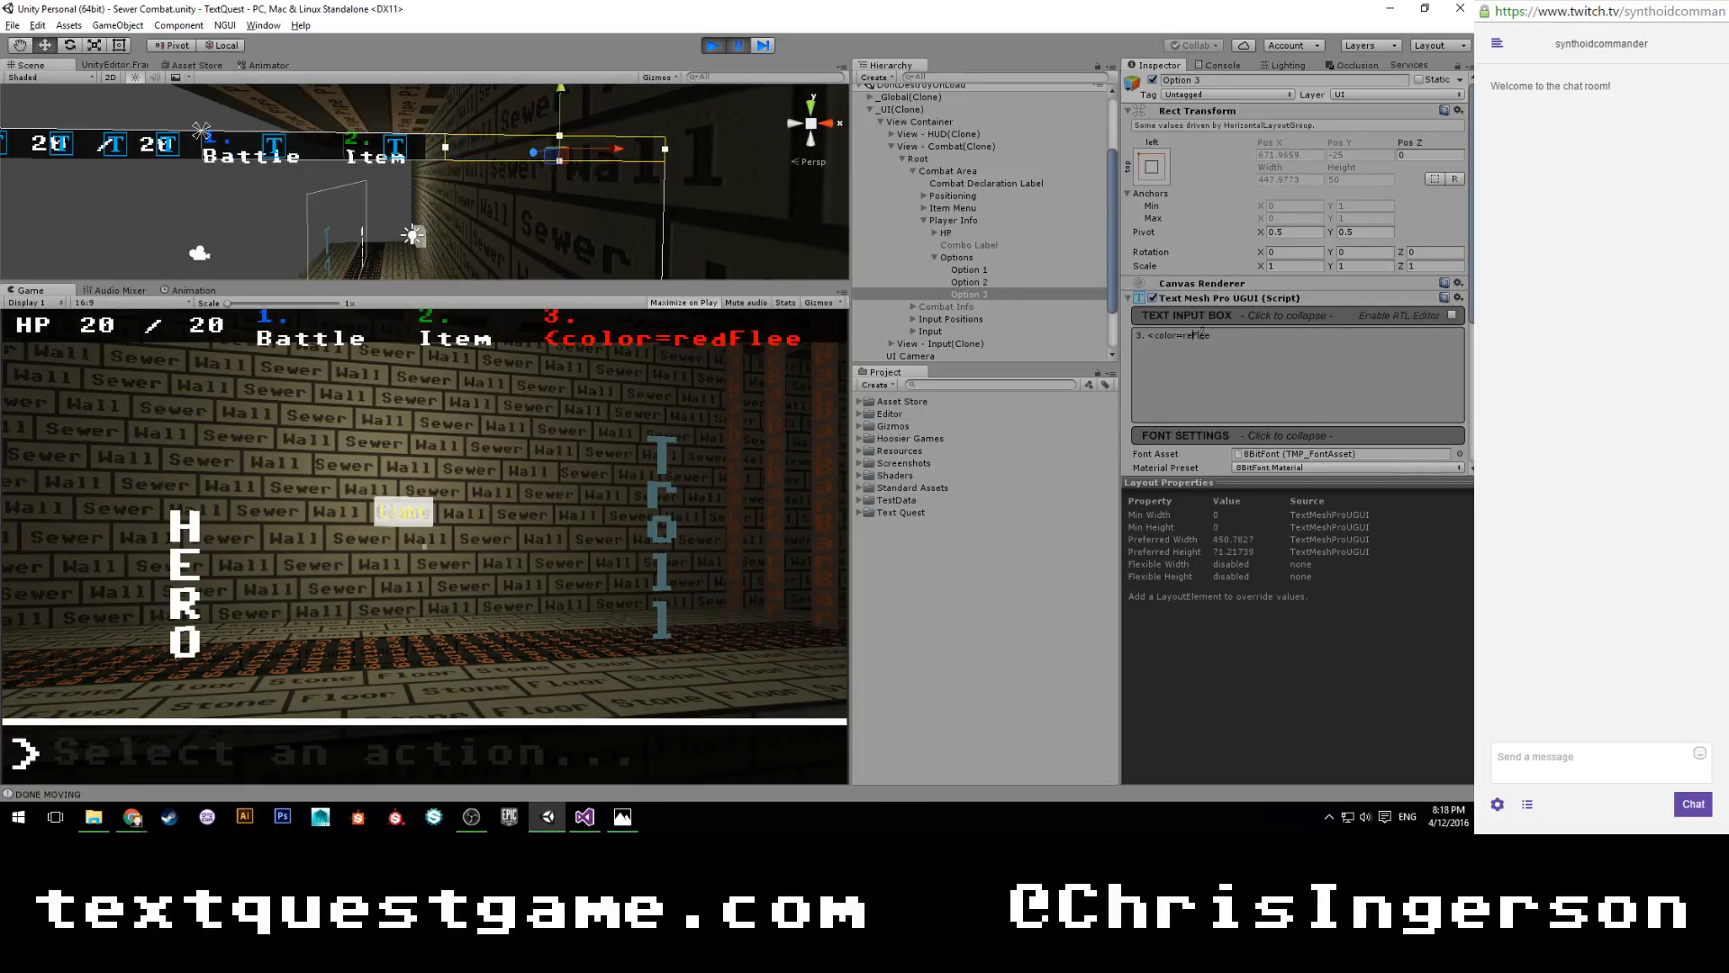
type("white>Flee")
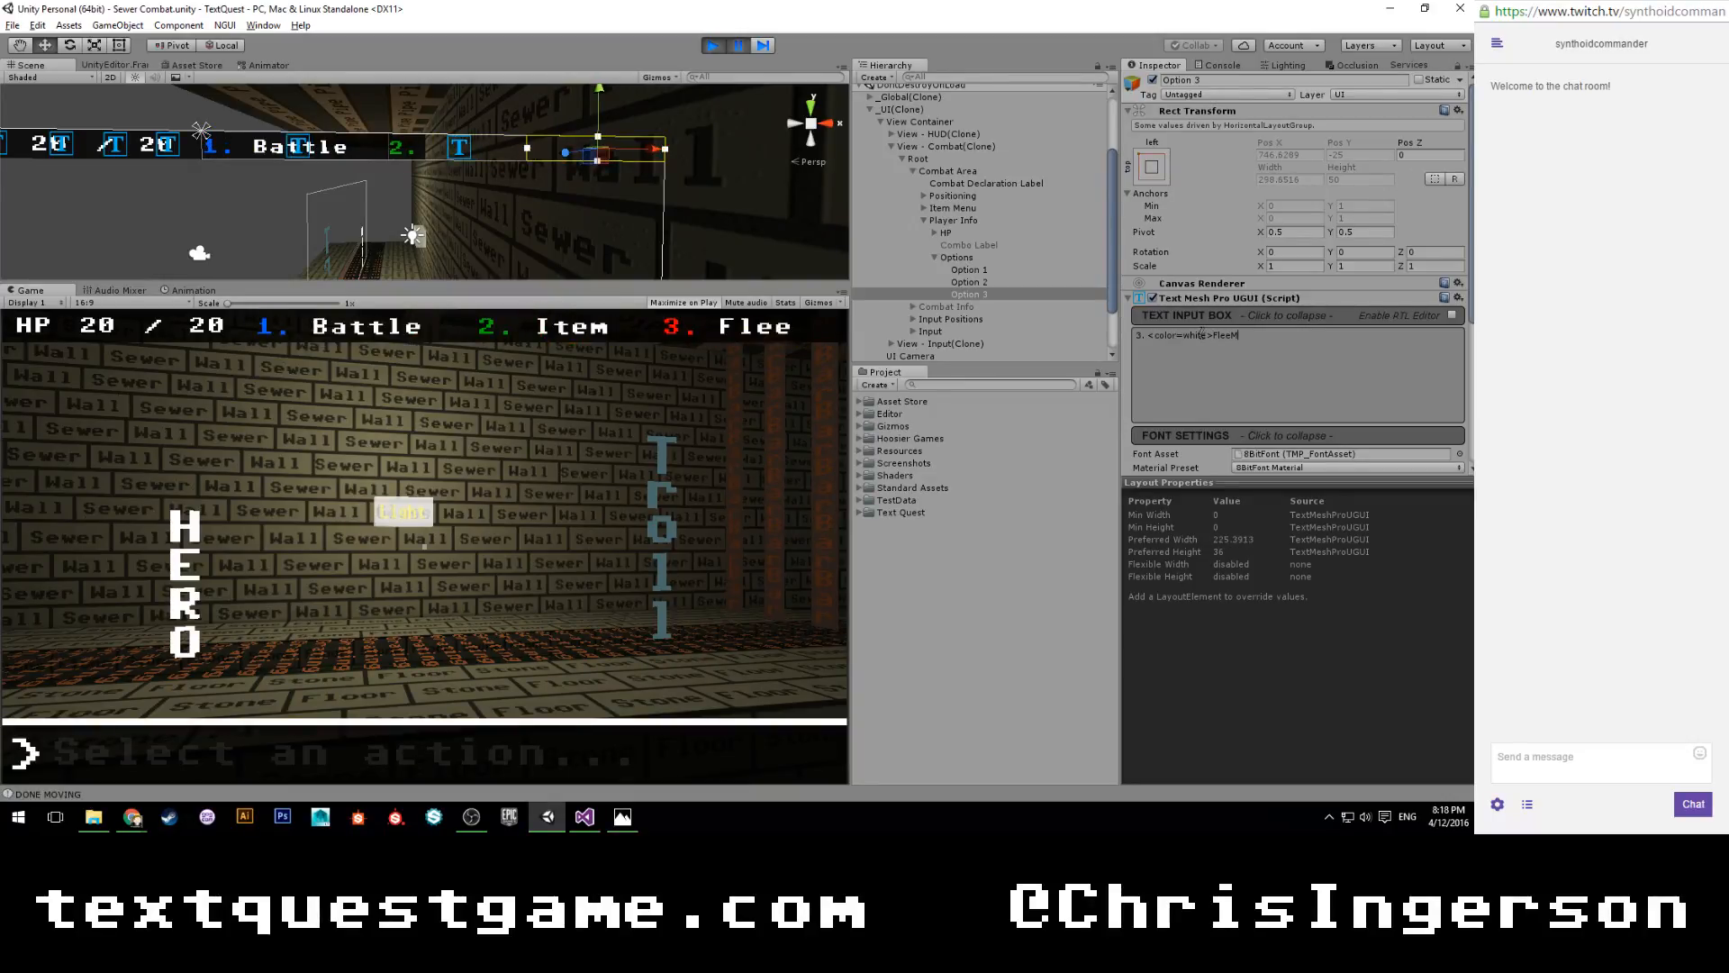
type("</color>")
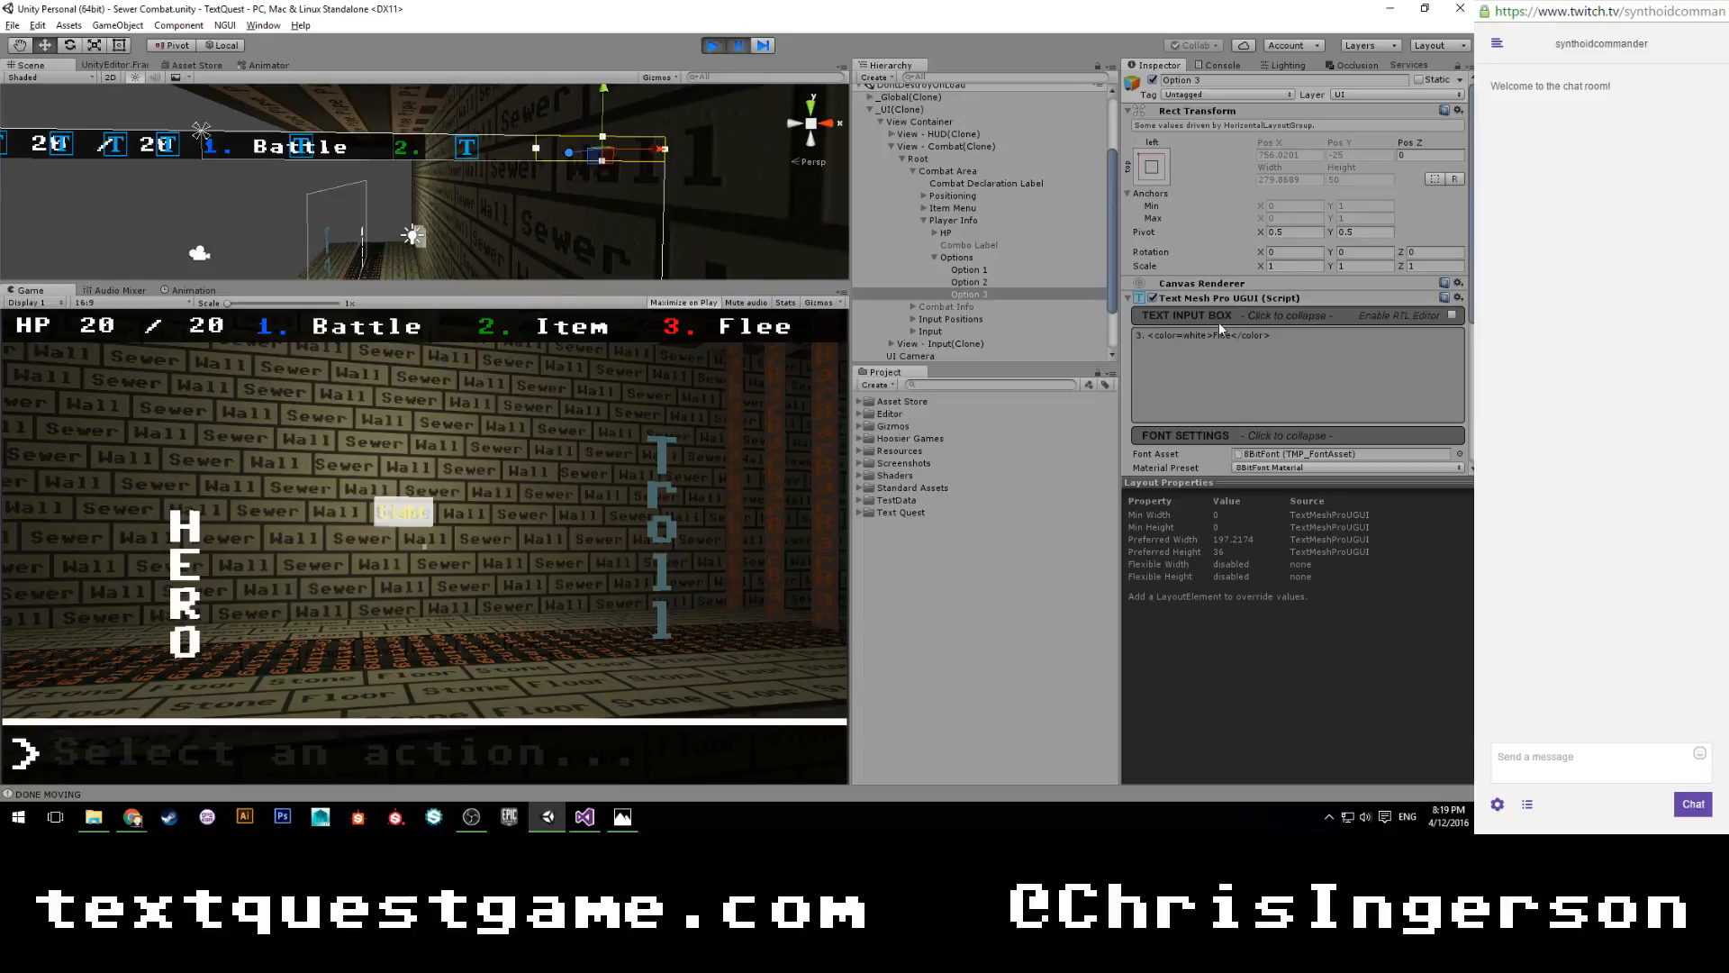
Step: Remove the opening and closing colour tags around Flee in the Option 3 text
left_click_drag(1270, 336, 1237, 336)
key("BackSpace")
left_click_drag(1148, 336, 1214, 336)
key("BackSpace")
Step: Remove both colour tags around Item so the Option 2 text reads 2. Item
left_click(982, 282)
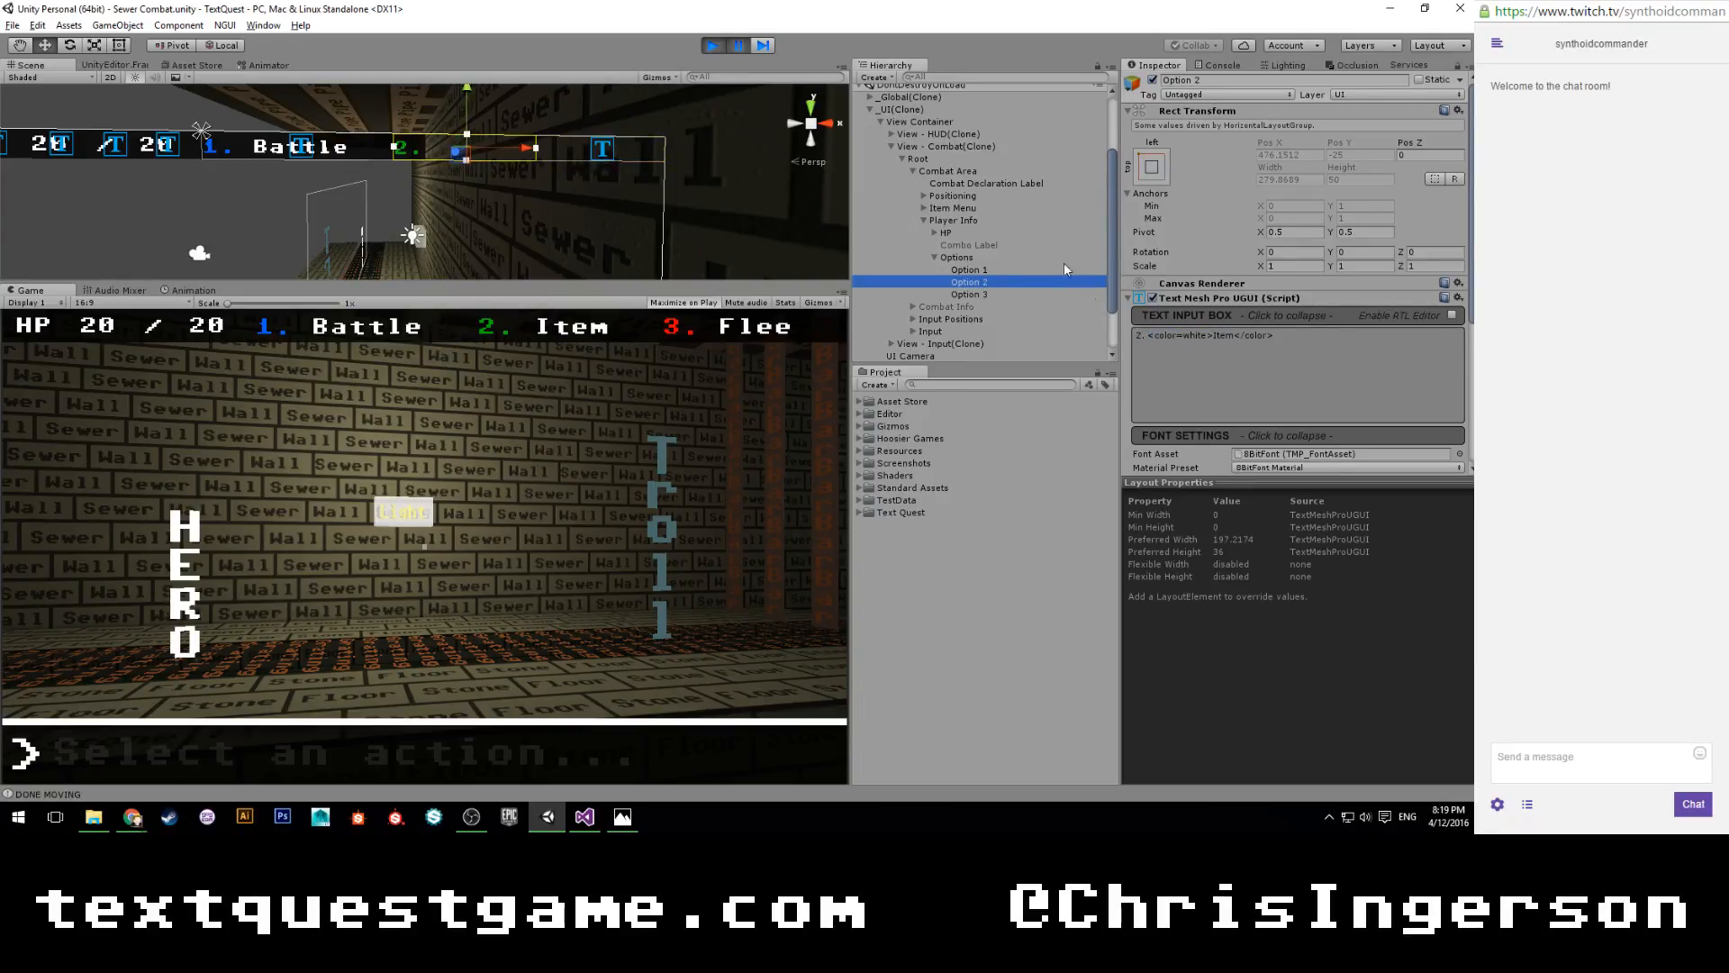
left_click(1257, 341)
left_click(1237, 337, "shift")
key("BackSpace")
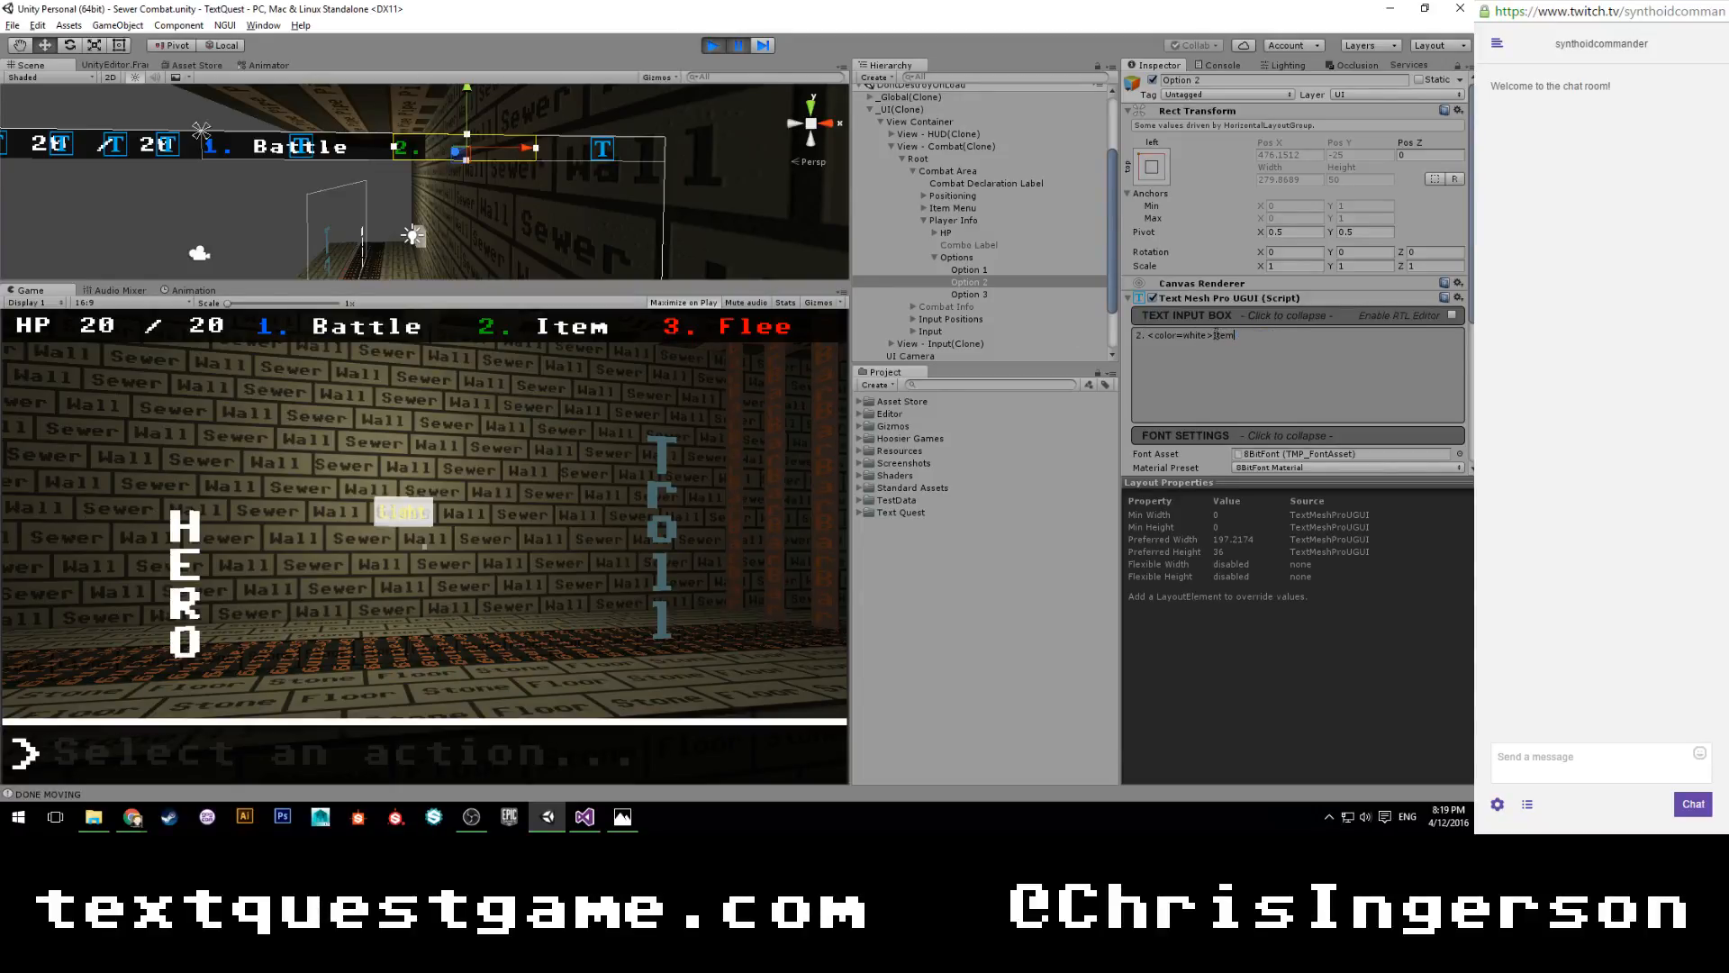
left_click_drag(1214, 335, 1149, 335)
key("BackSpace")
Step: Restore the Option 1 text to 1. Battle by deleting its opening and closing colour tags
left_click(969, 269)
left_click(1230, 356)
left_click(1289, 337)
left_click(1239, 336, "shift")
key("BackSpace")
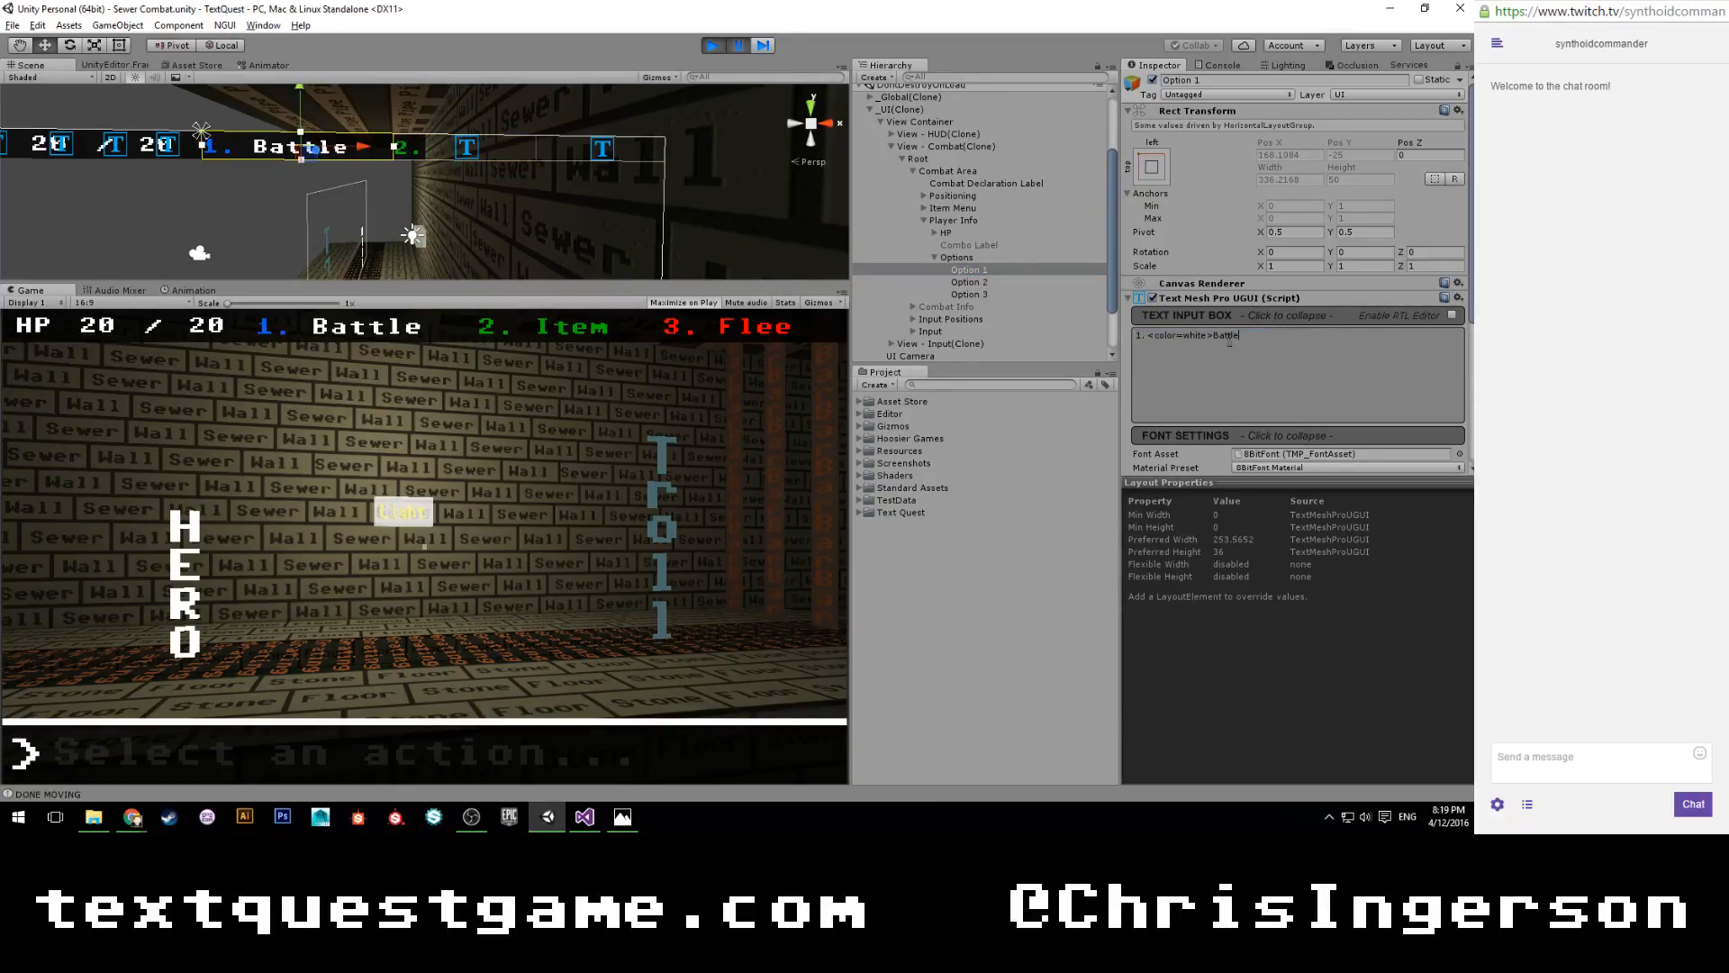
key("BackSpace")
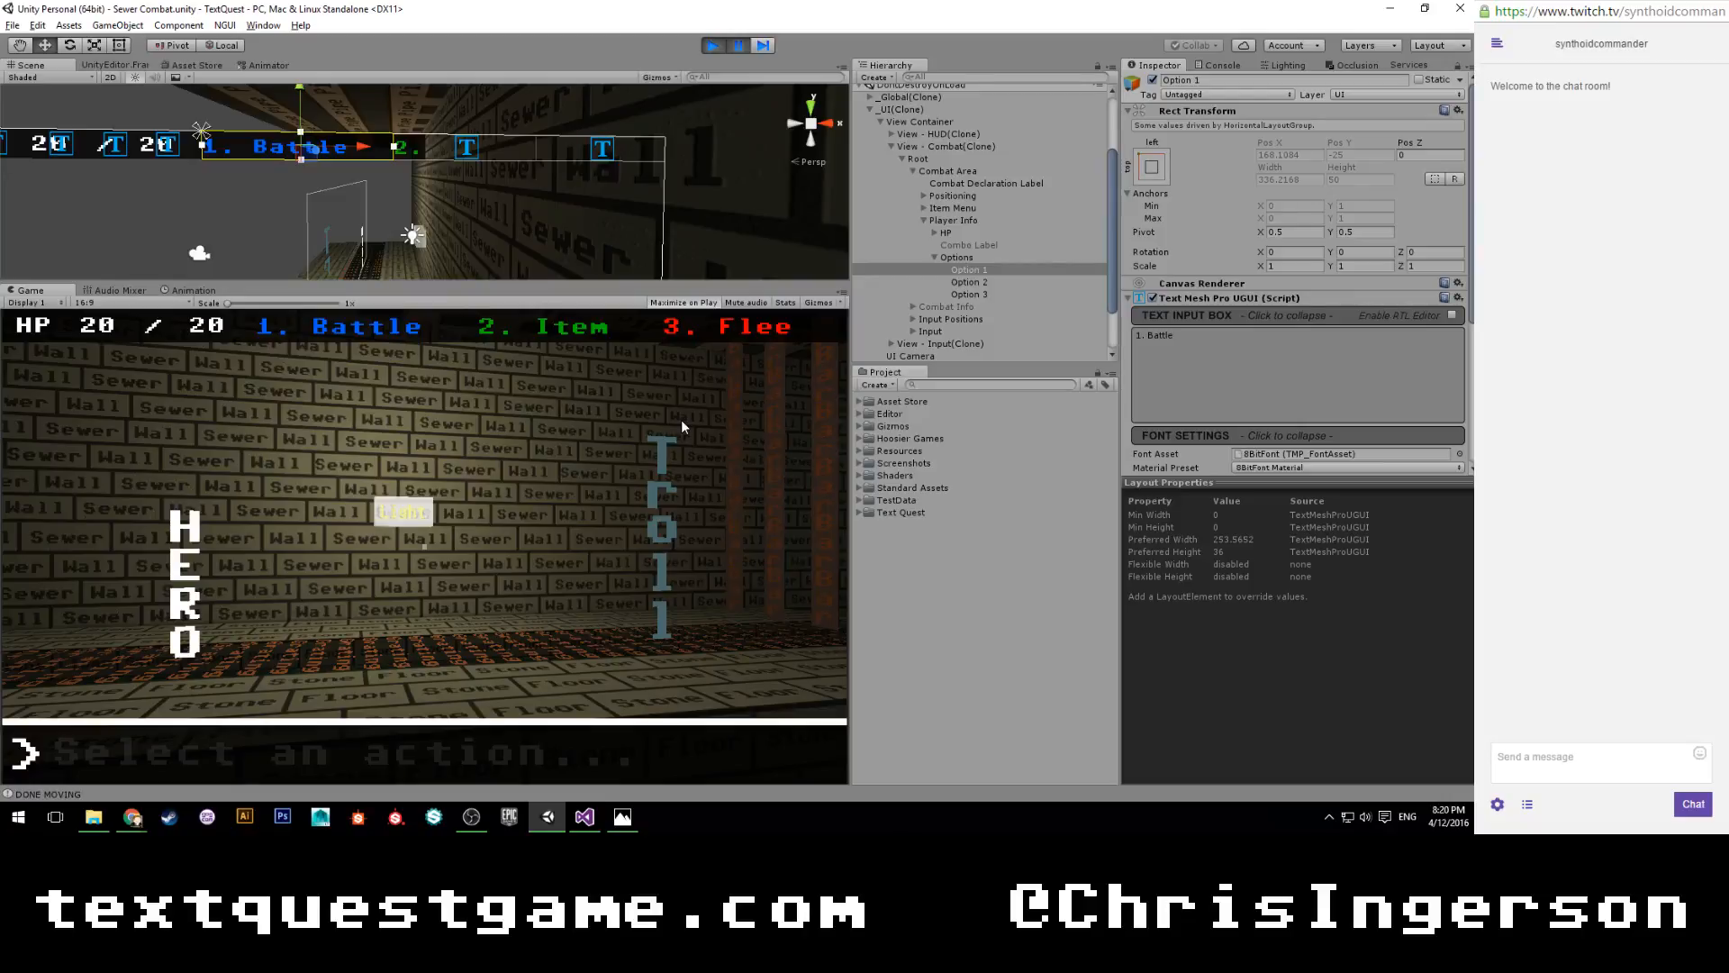
Step: Run the game briefly, pause it again and select the Primary Source audio object of _MusicManager under _Global(Clone)
left_click(738, 48)
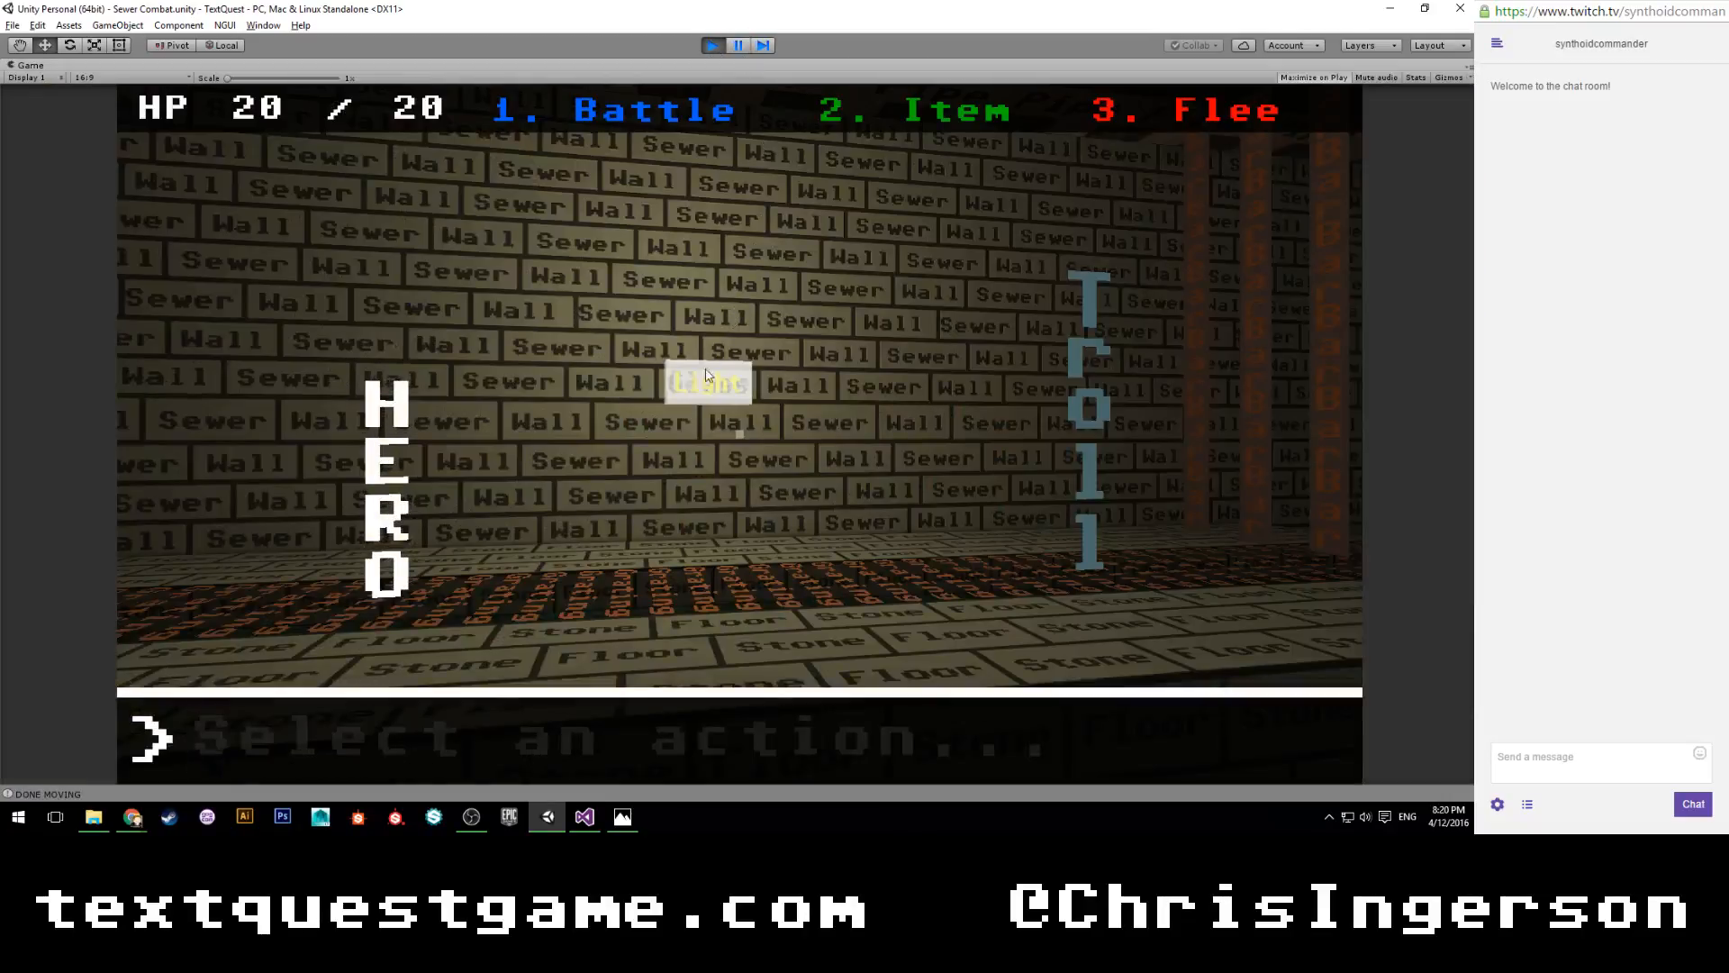
left_click(739, 46)
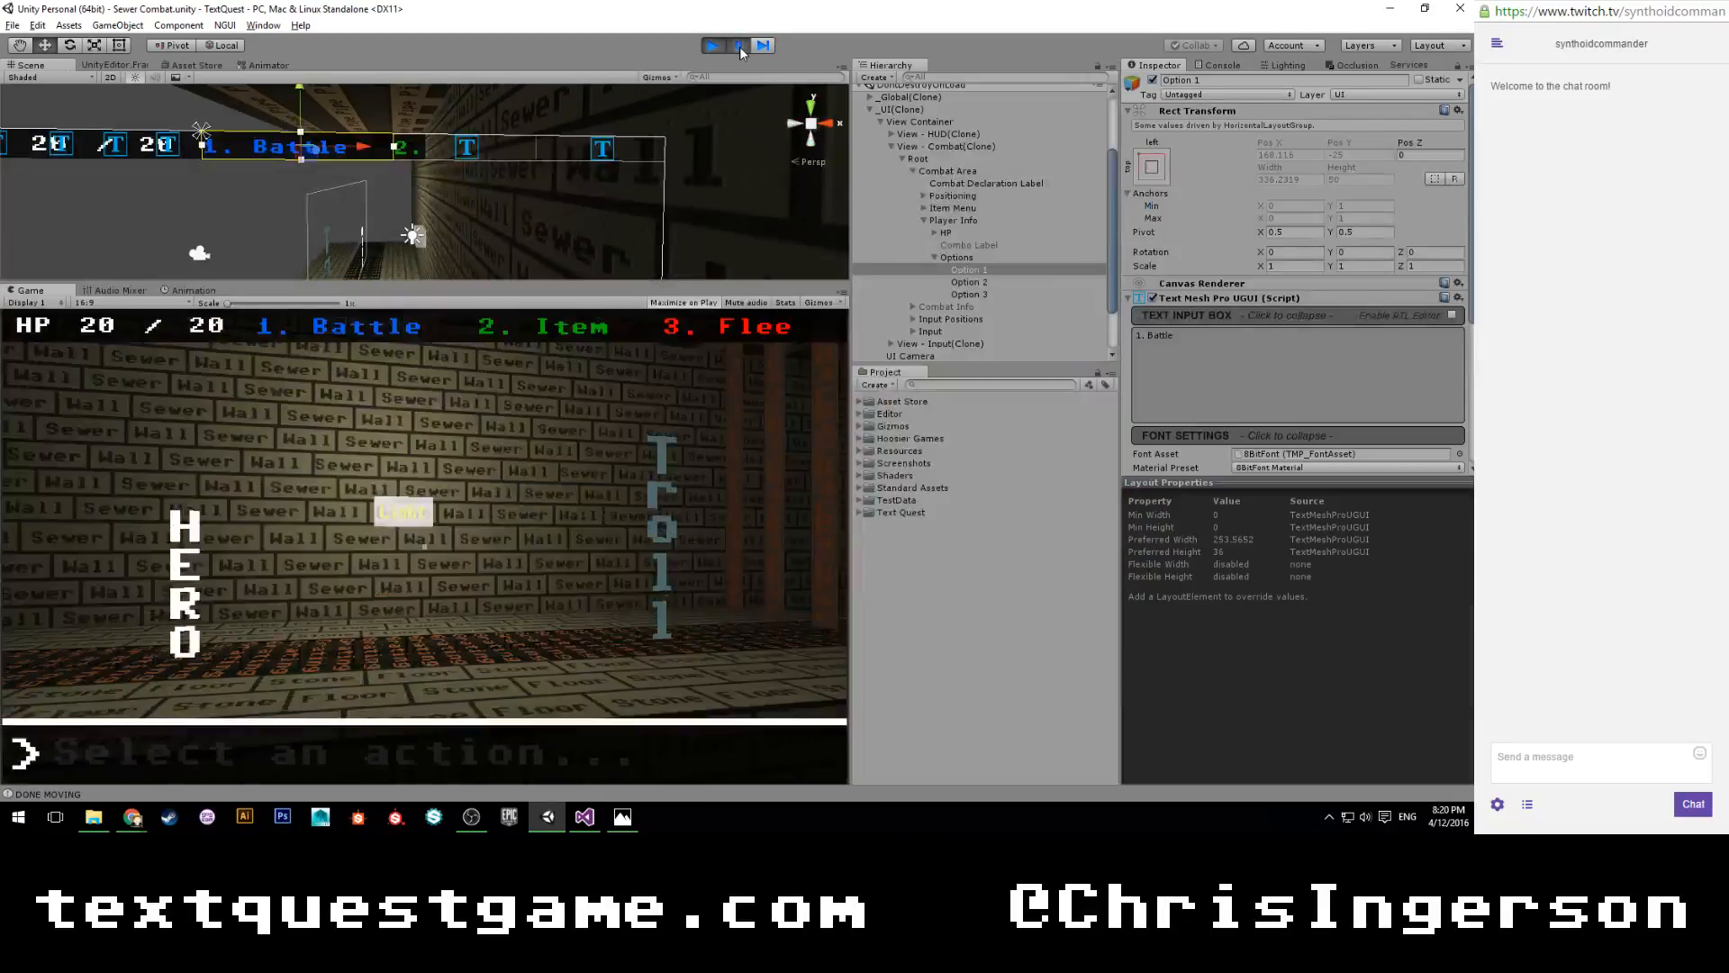
scroll(953, 203, "up", 3)
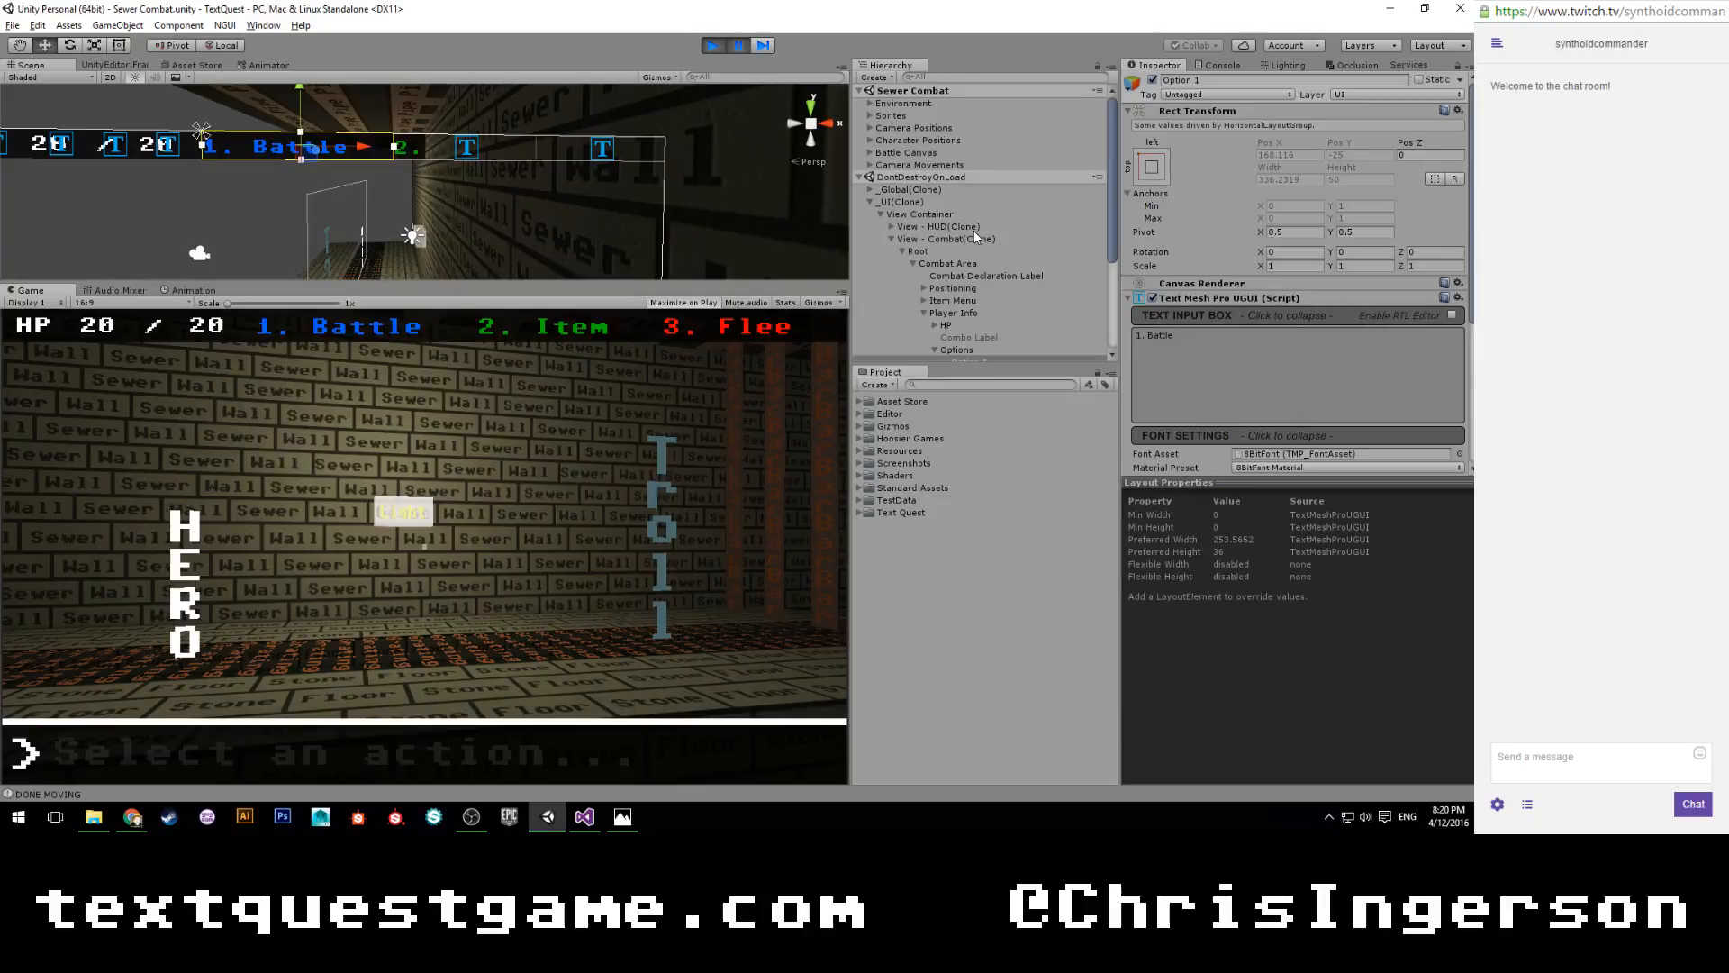
left_click(871, 190)
left_click(919, 213)
left_click(882, 214)
left_click(1313, 200)
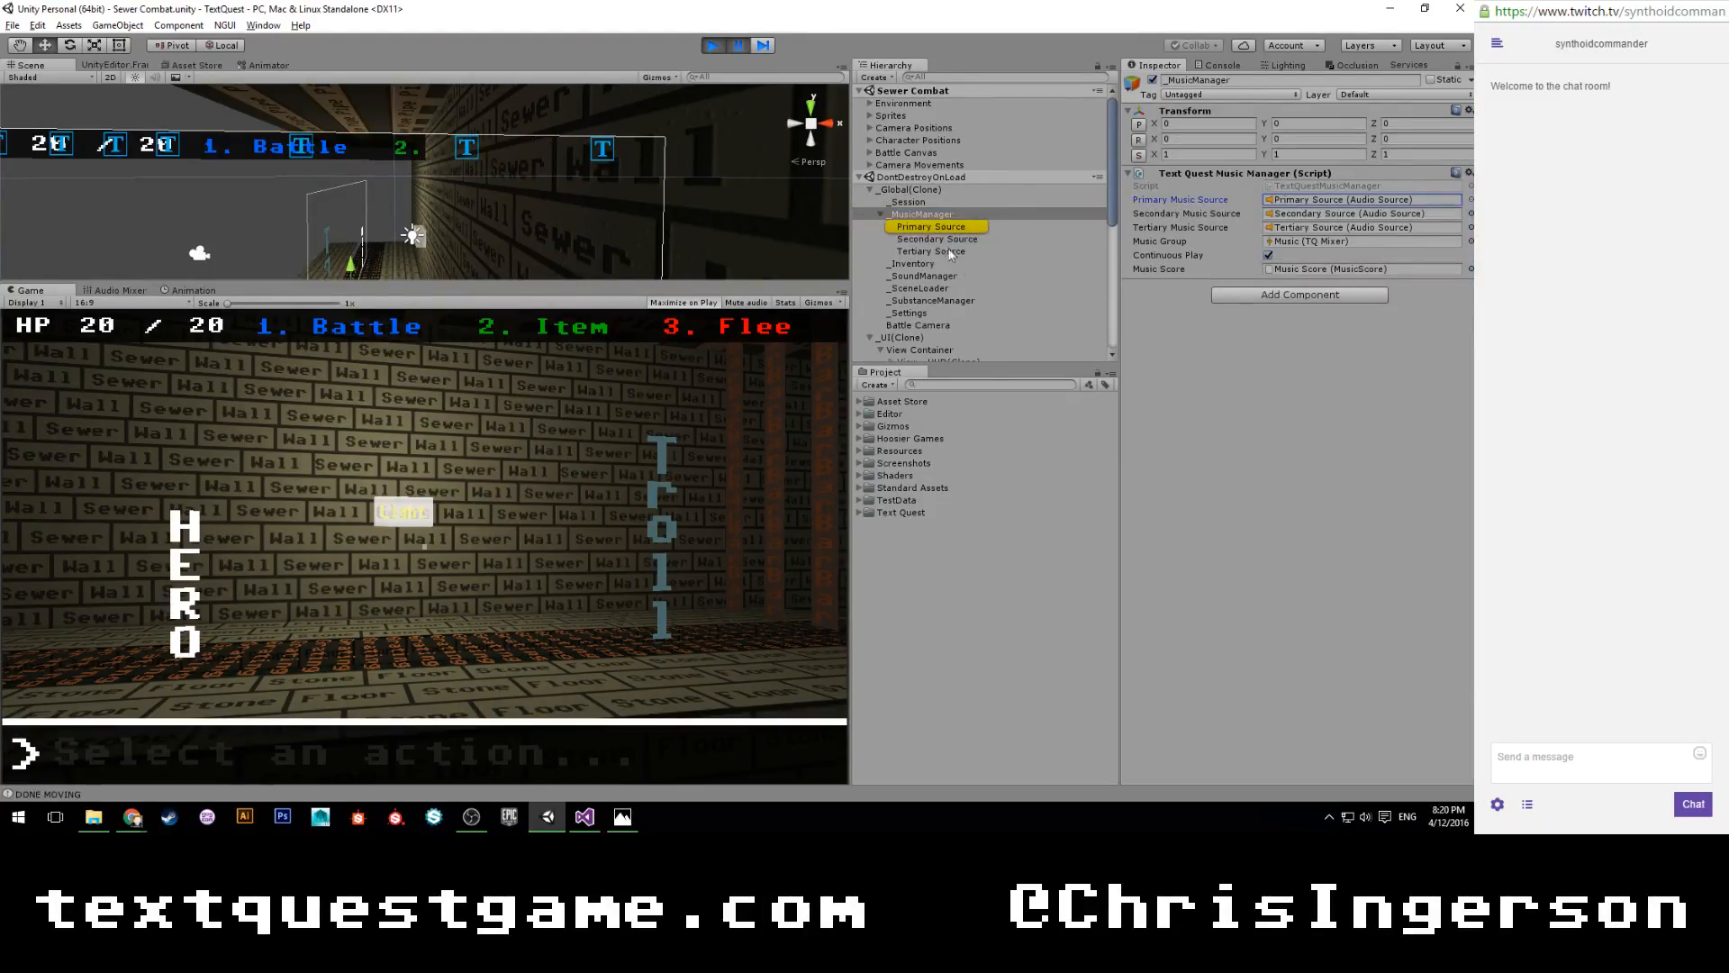
left_click(942, 228)
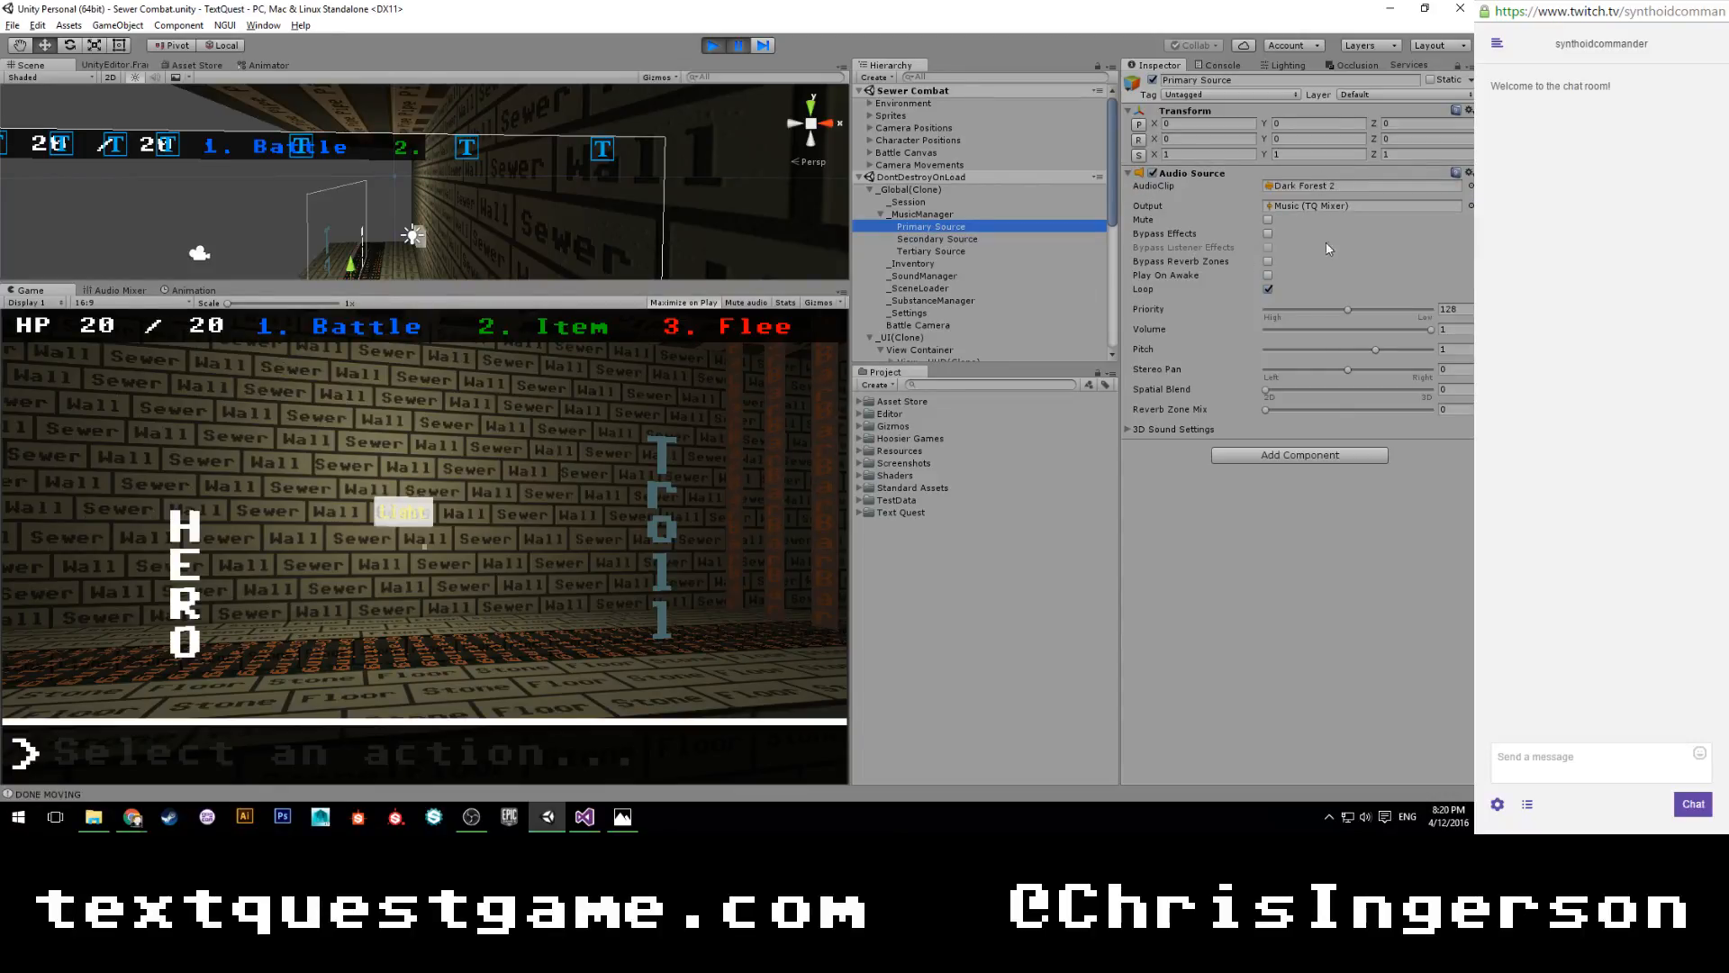
Step: Set the Primary Source volume to 0.5 and run the game briefly to test the music level
left_click(1465, 329)
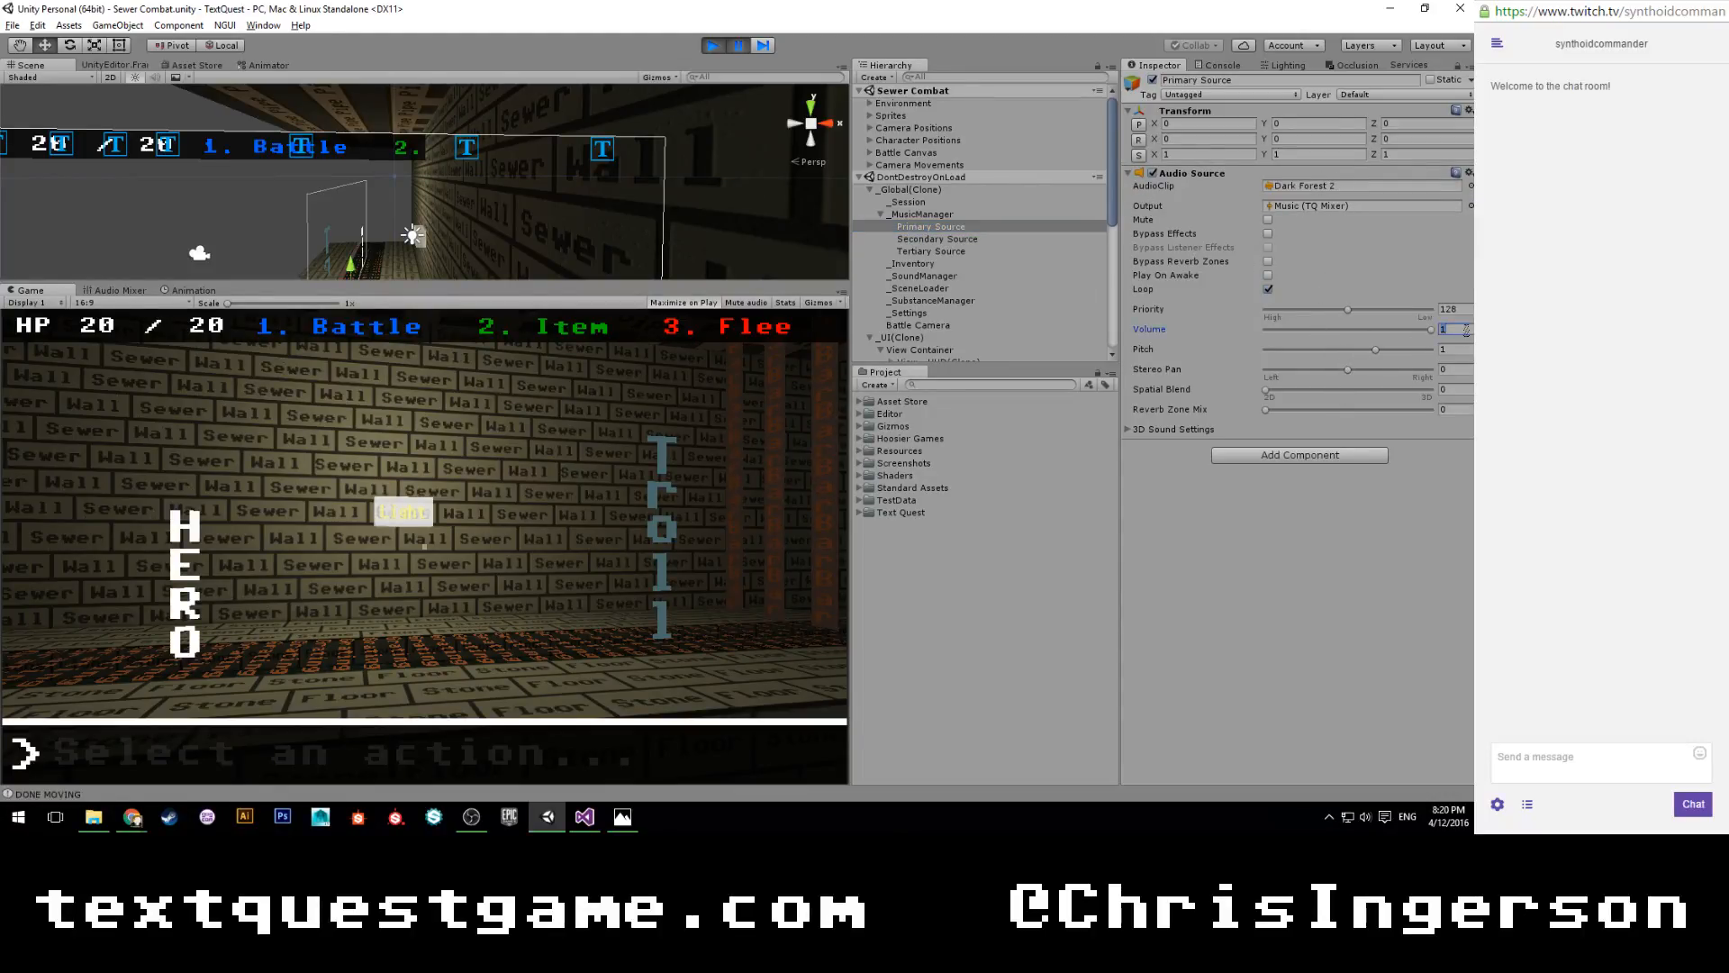
type("0.5")
left_click(732, 46)
left_click(732, 47)
Step: Lower the Primary Source volume to 0.25 and resume the game
left_click(1468, 330)
type(".25")
left_click(738, 46)
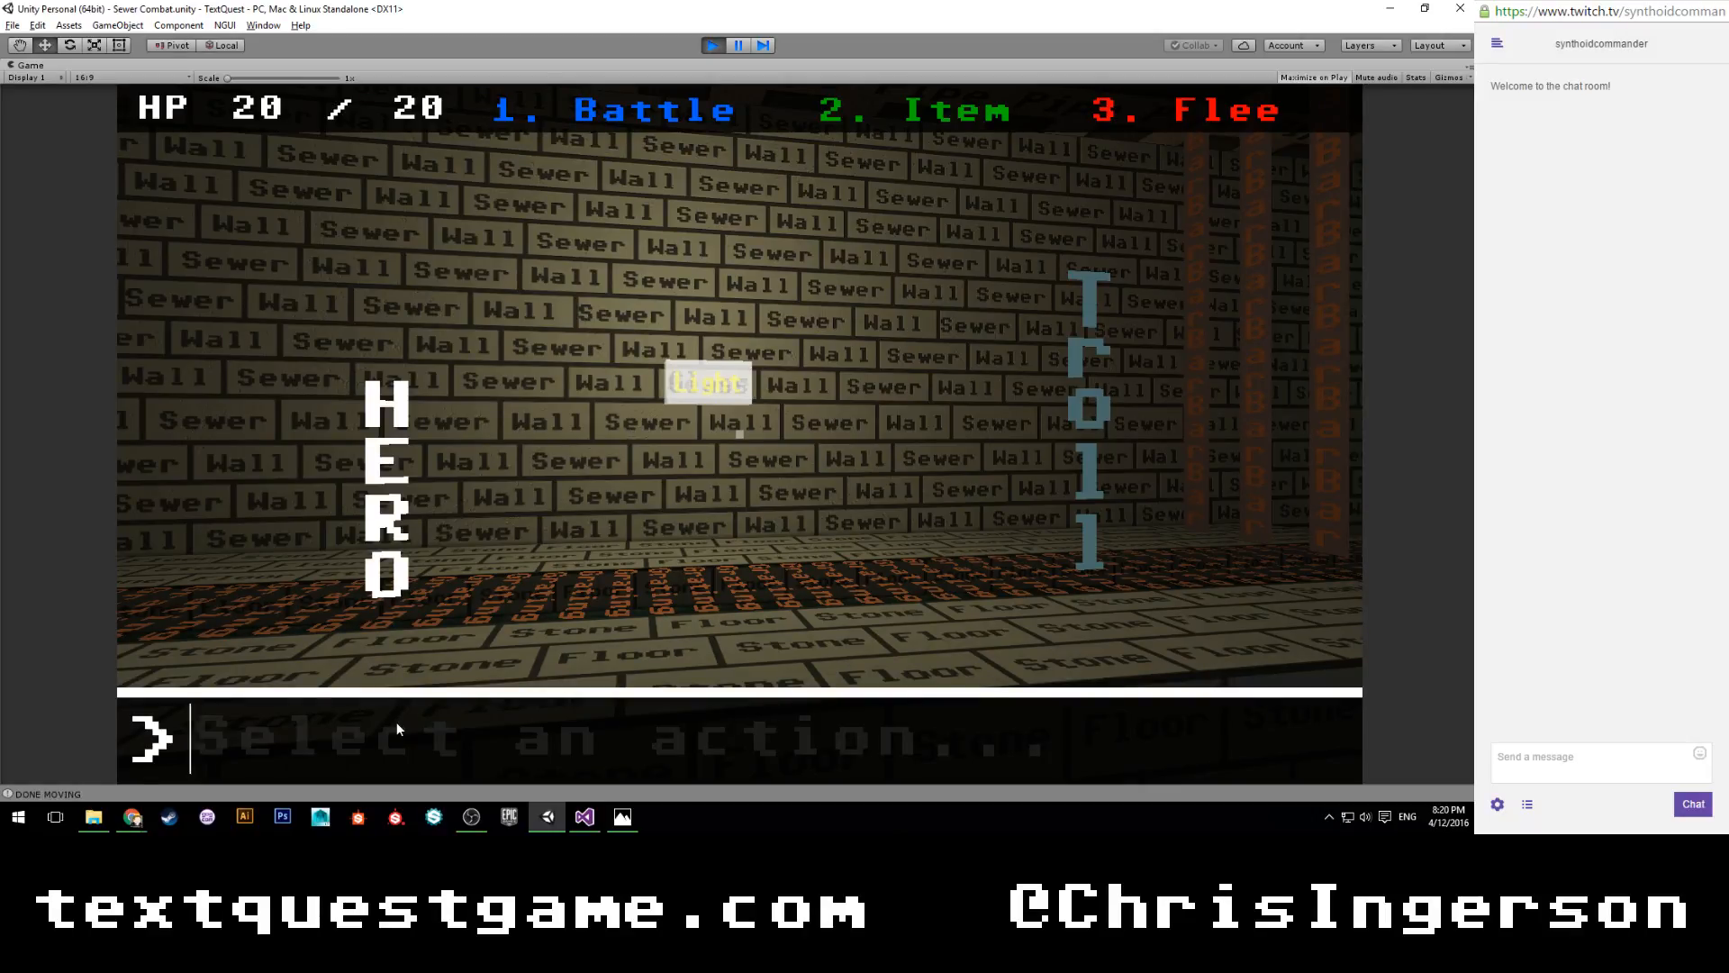
Step: Choose option 1, Battle, and enter the floating attack words such as Crush and Kick to build the combo
type("1")
key("Return")
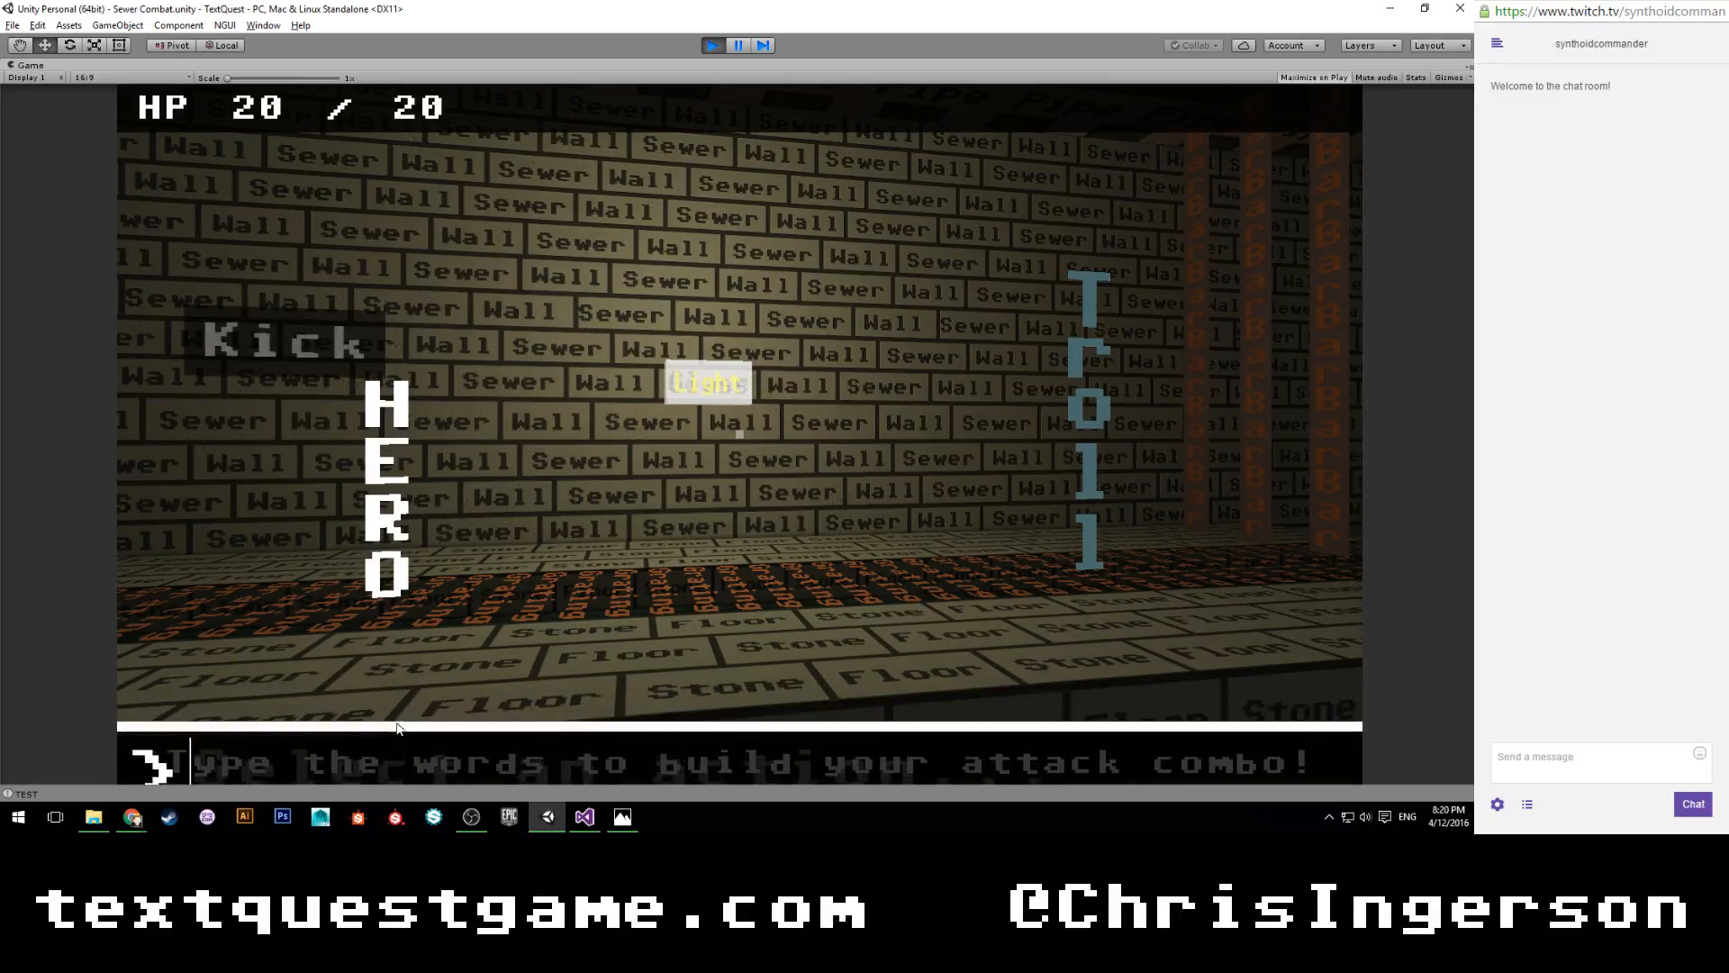
type("crush")
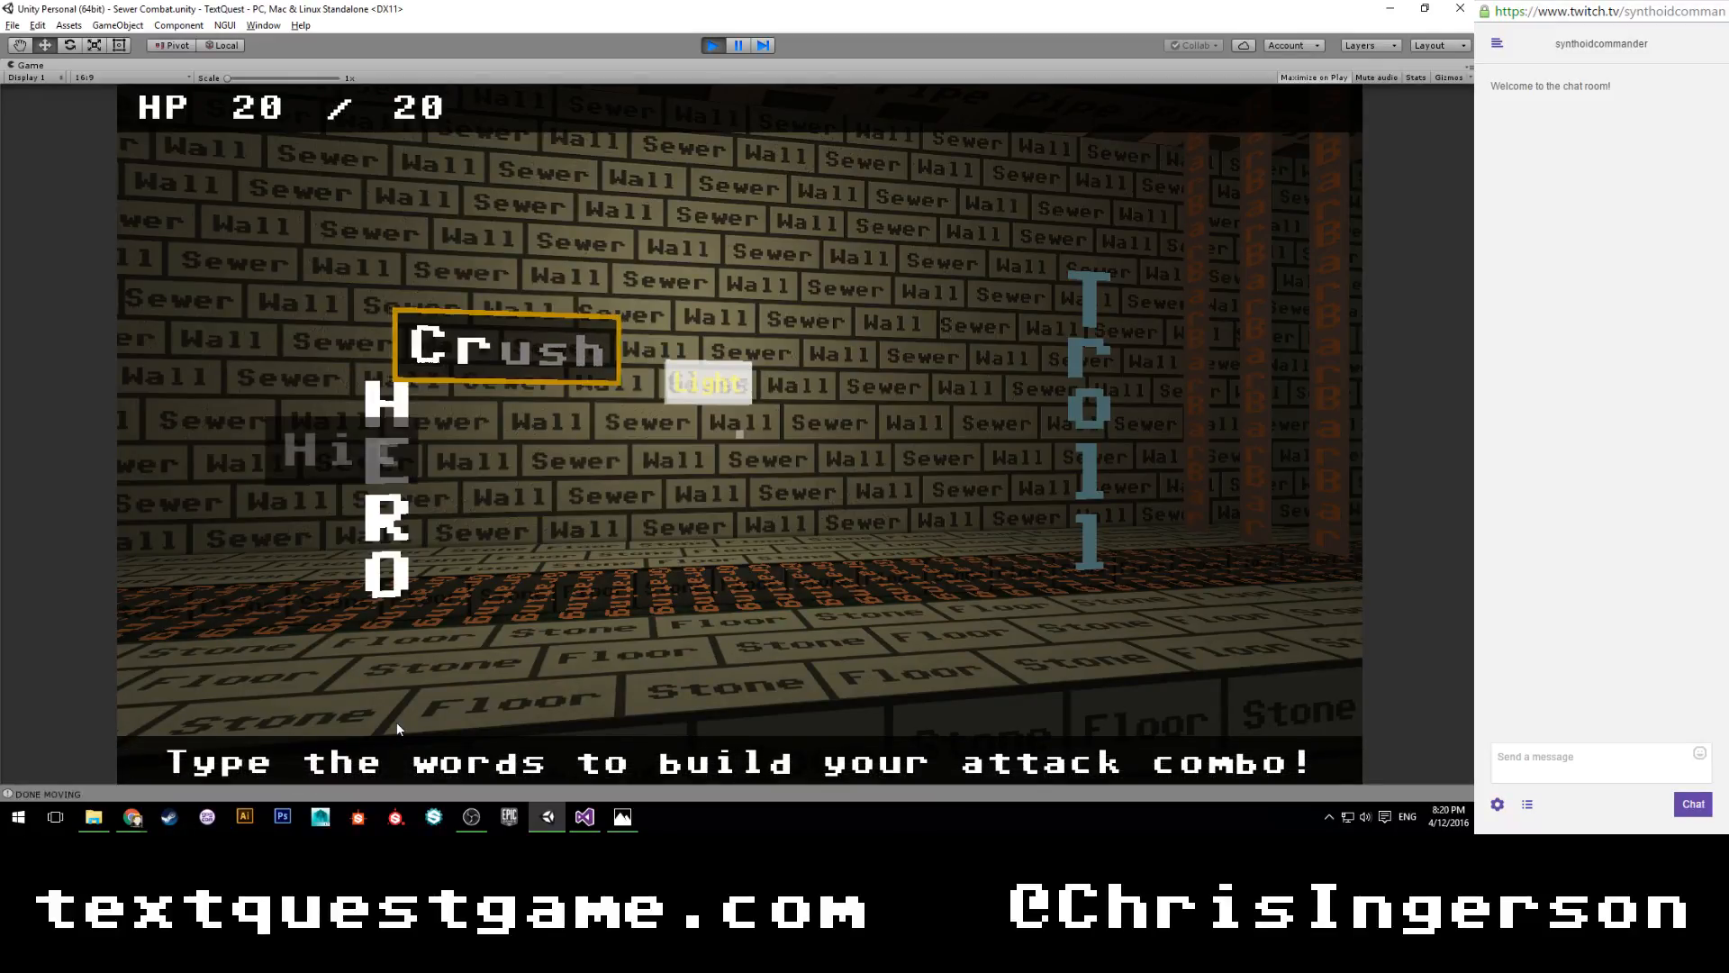
type("kickcrush")
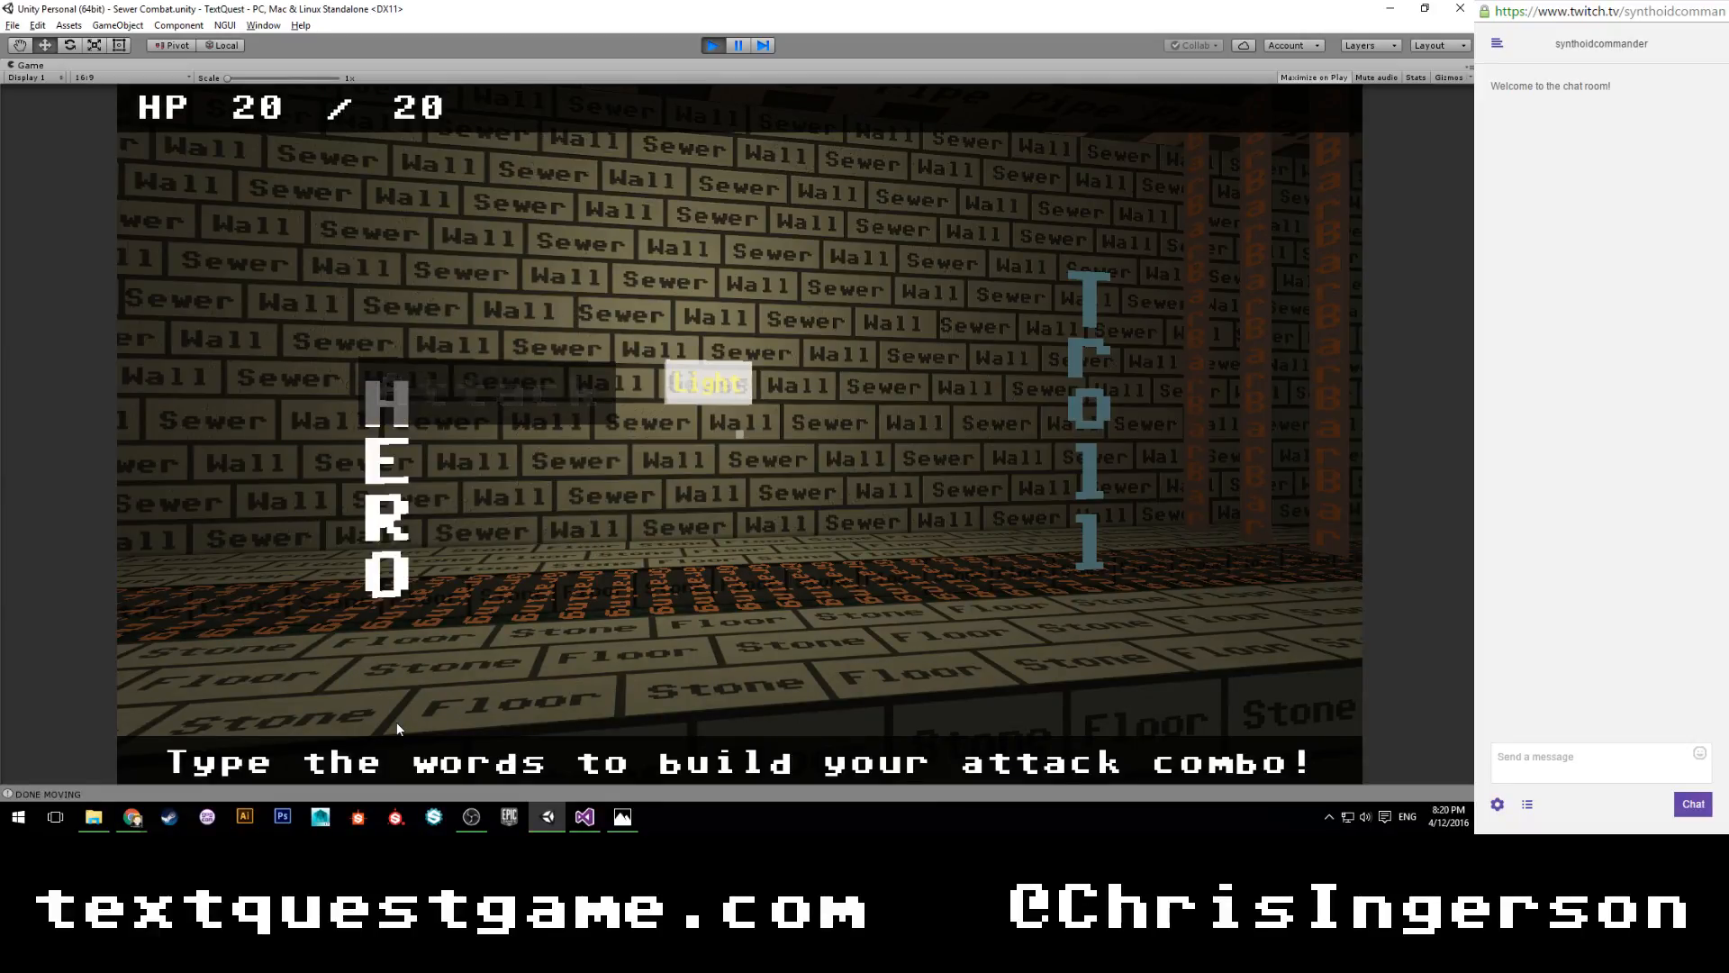
Step: Enter the Troll's words such as Punch, Crush, Belch and Hit to avoid damage during its attack
type("punchcrushbelchhitp")
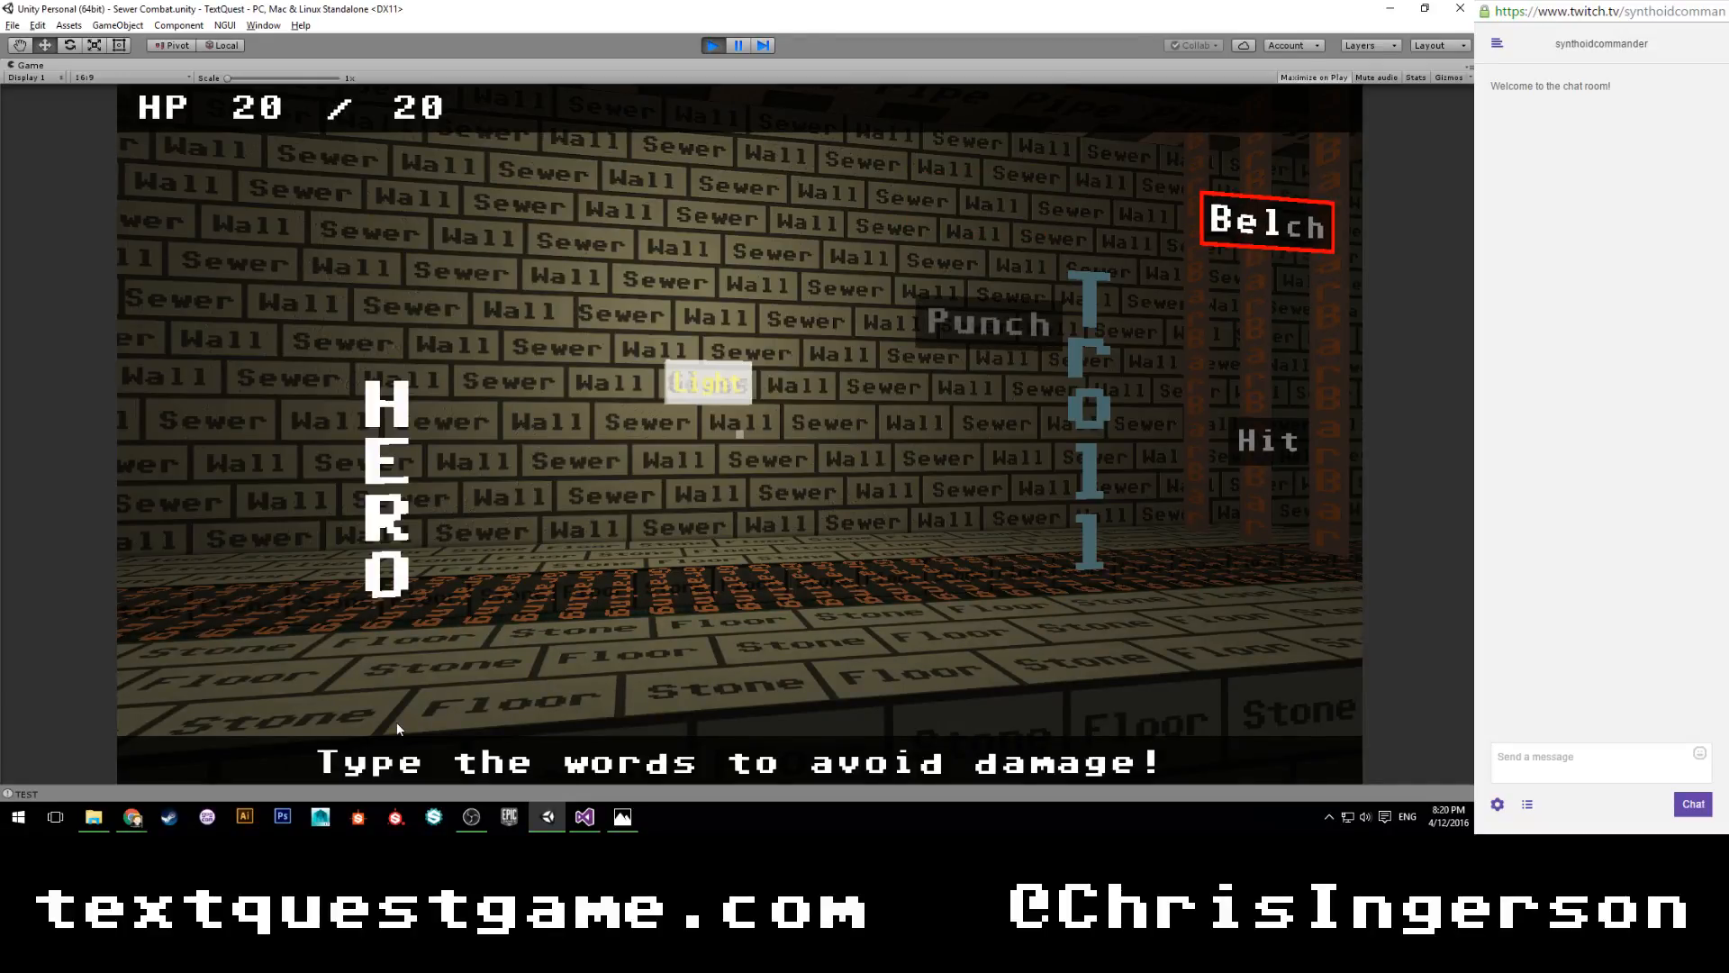
type("unchcrushb")
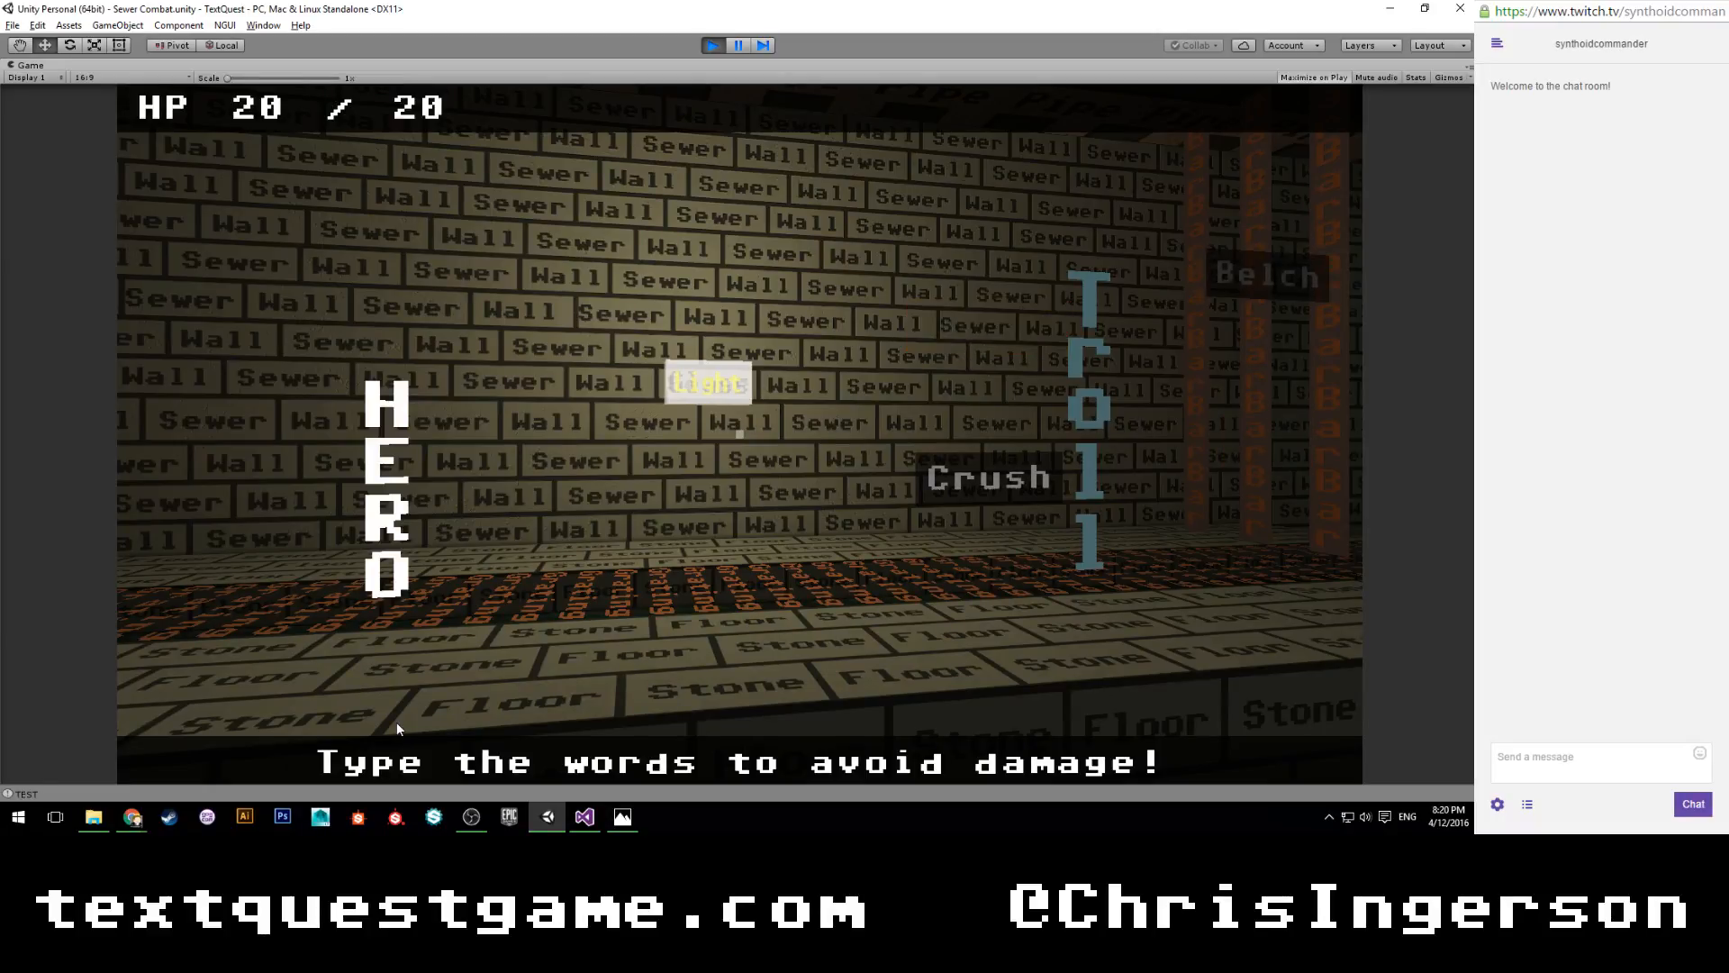
type("itbelch")
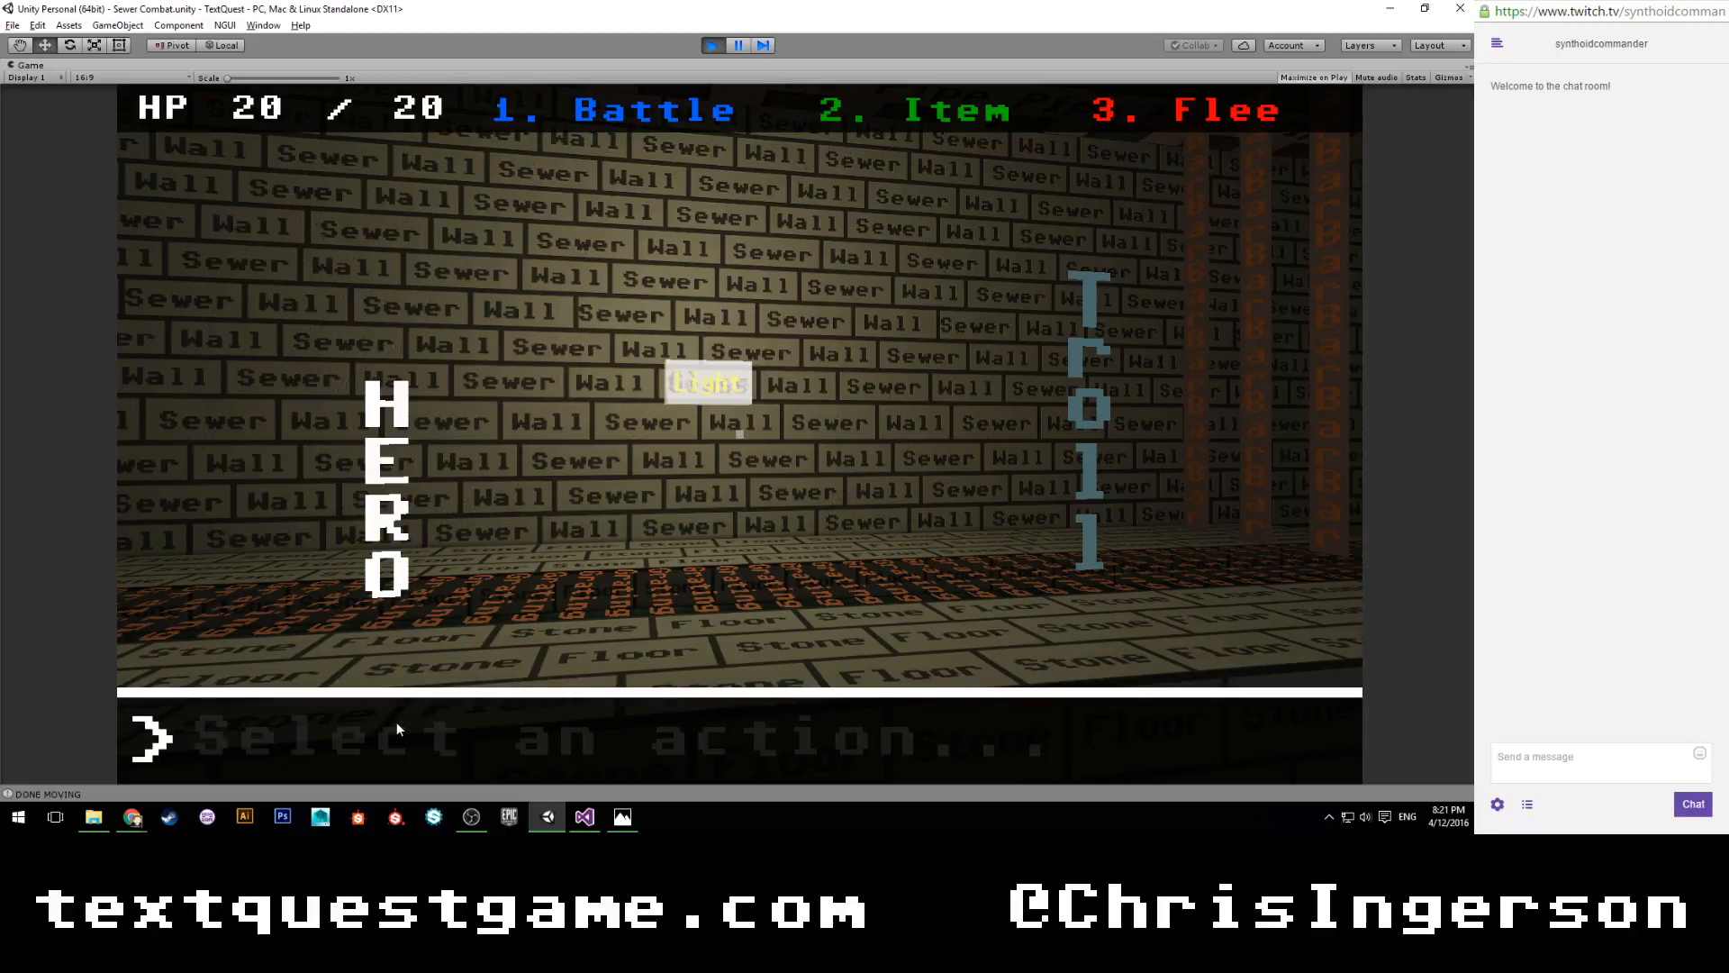
Step: Choose option 1, Battle, and enter the floating attack words such as Attack, Punch, Stomp, Hit and Crush to attack the Troll
type("1")
key("Return")
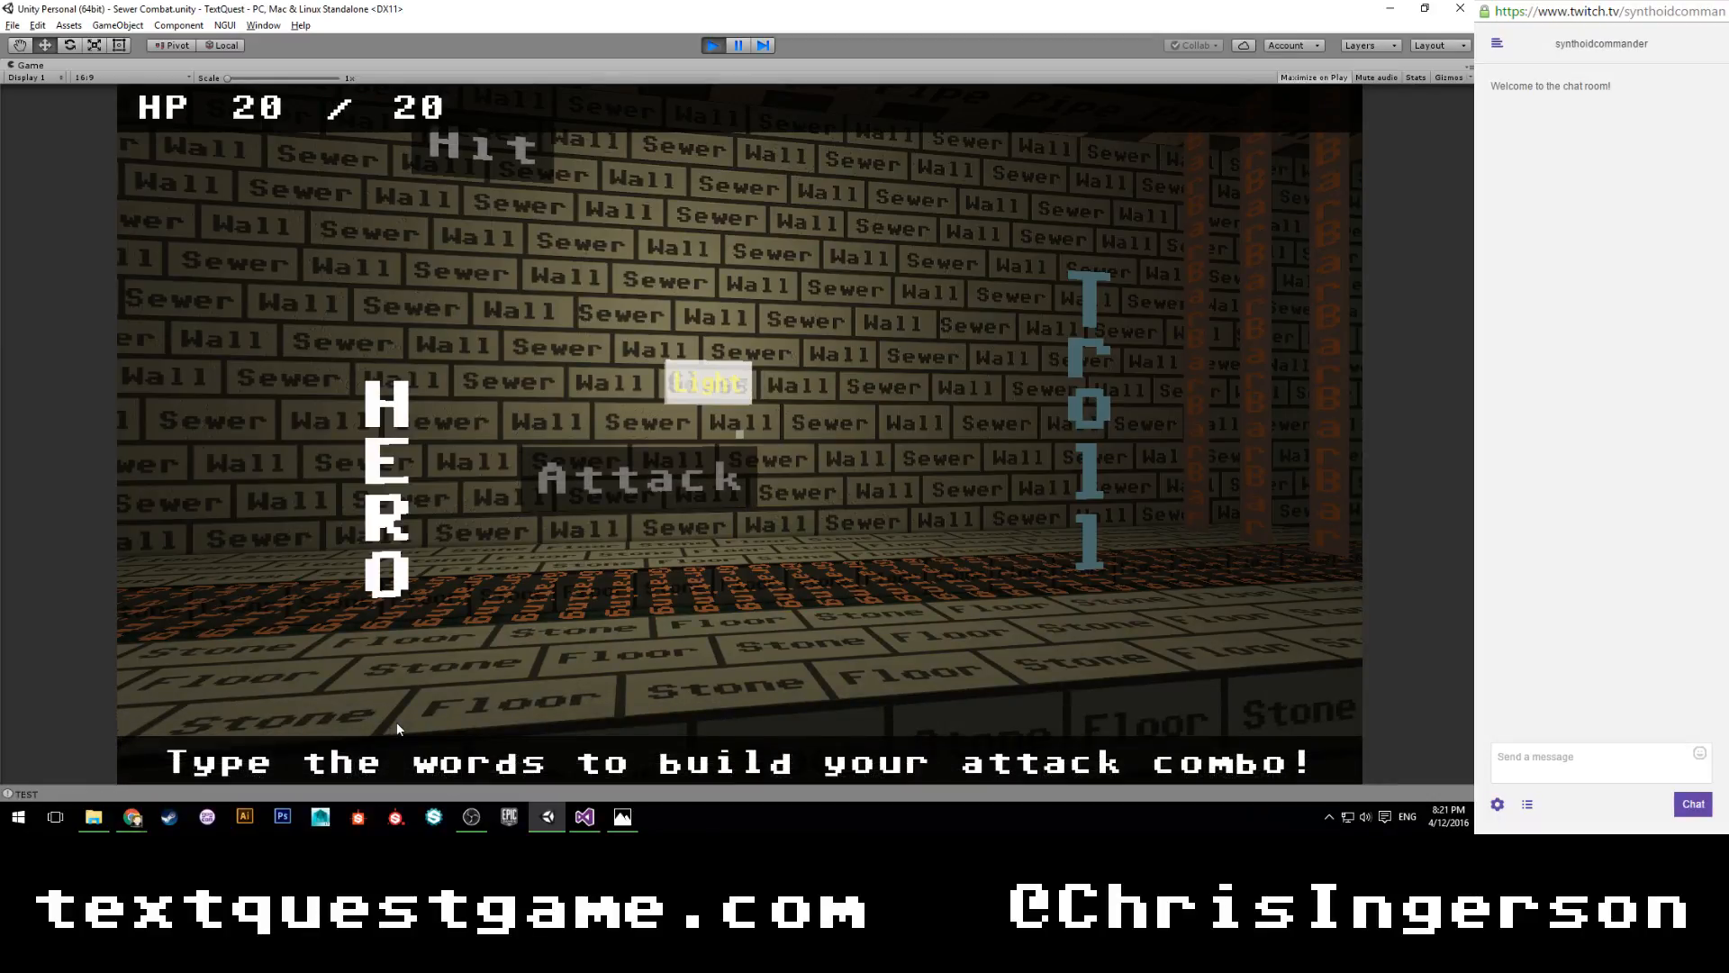
type("attackpunchkick")
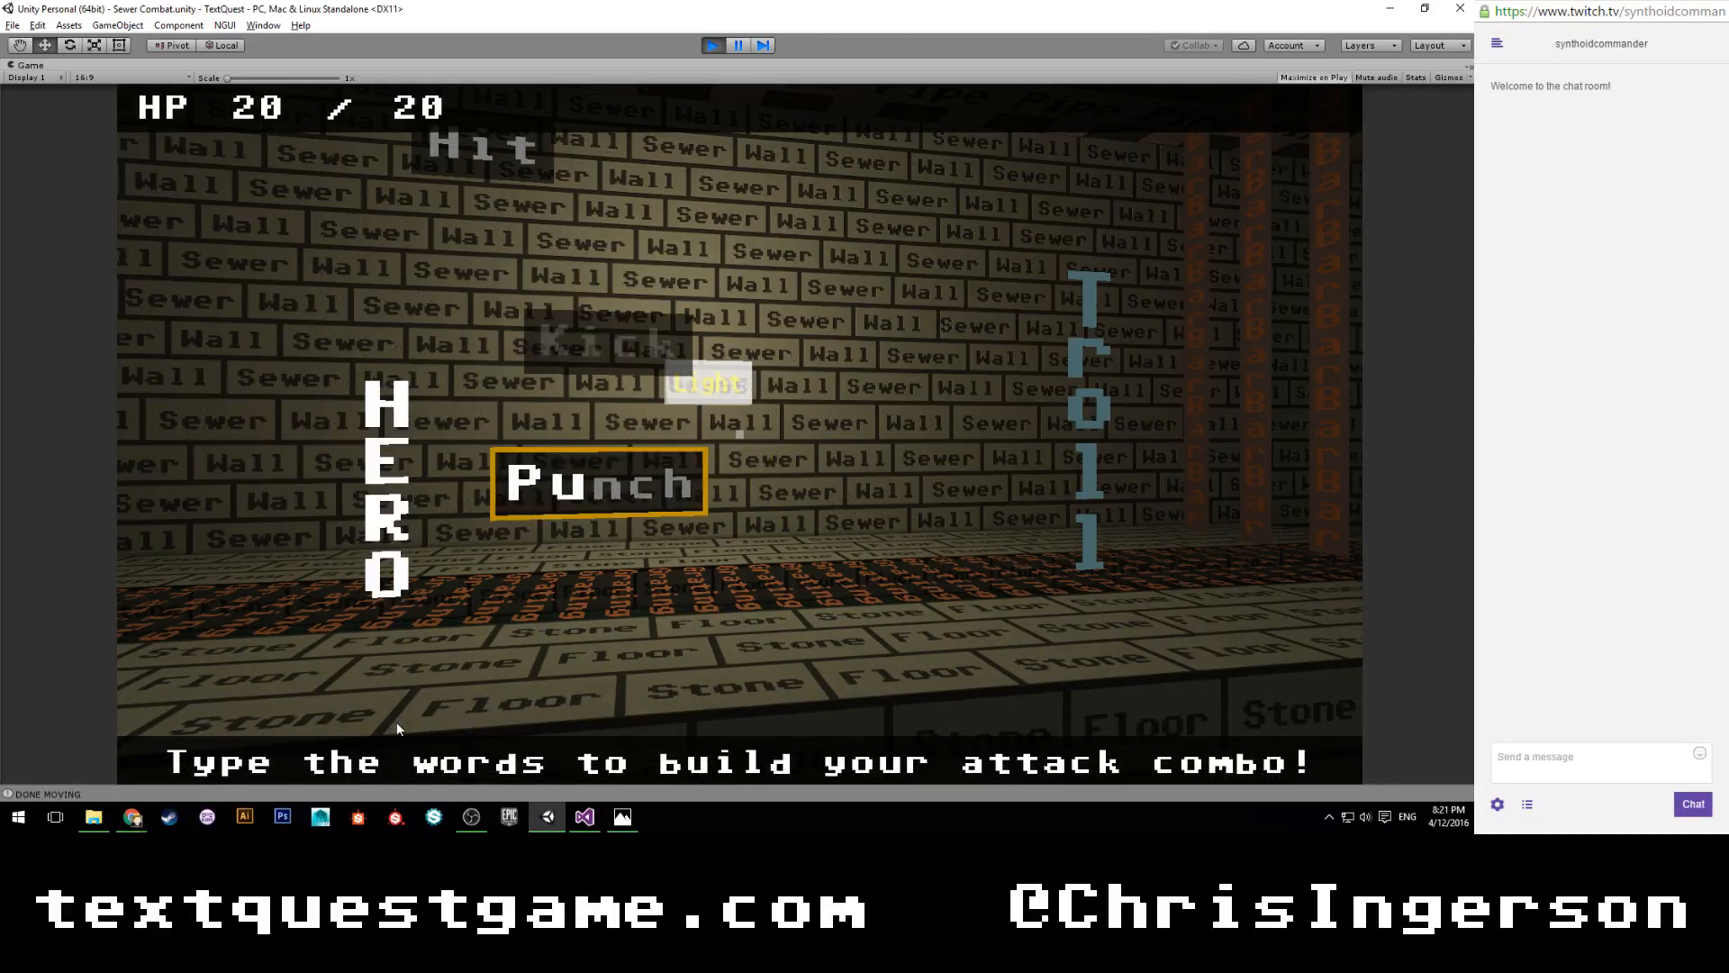
type("punchst")
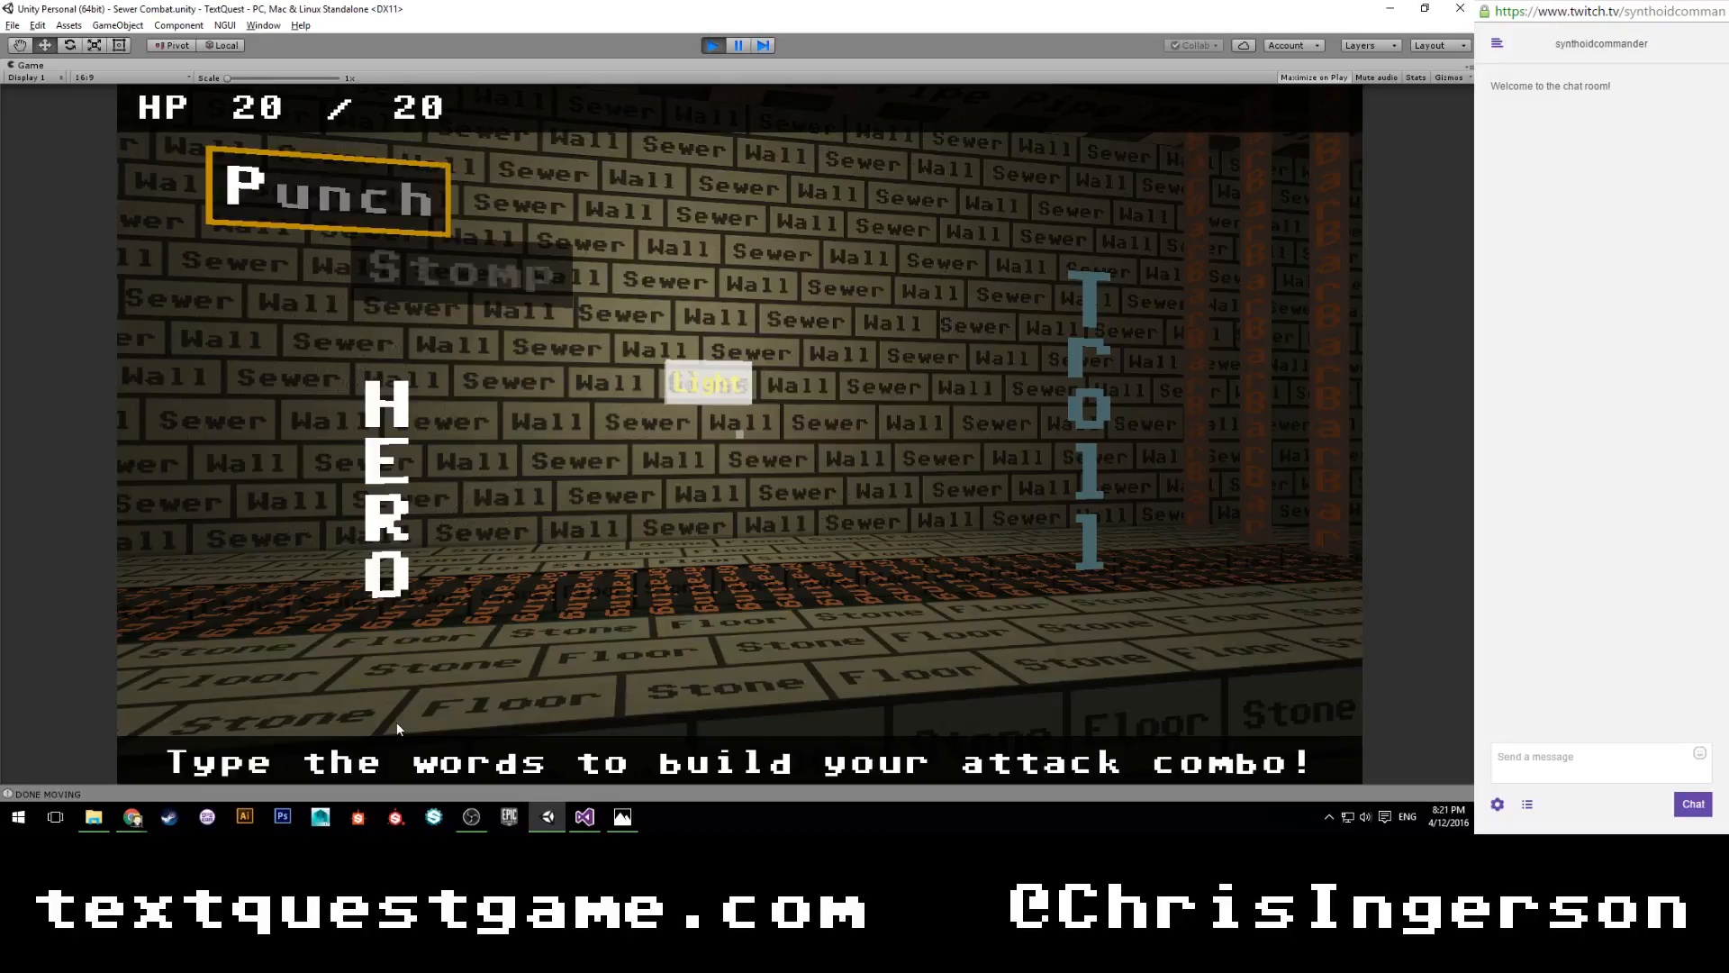
type("omppunch")
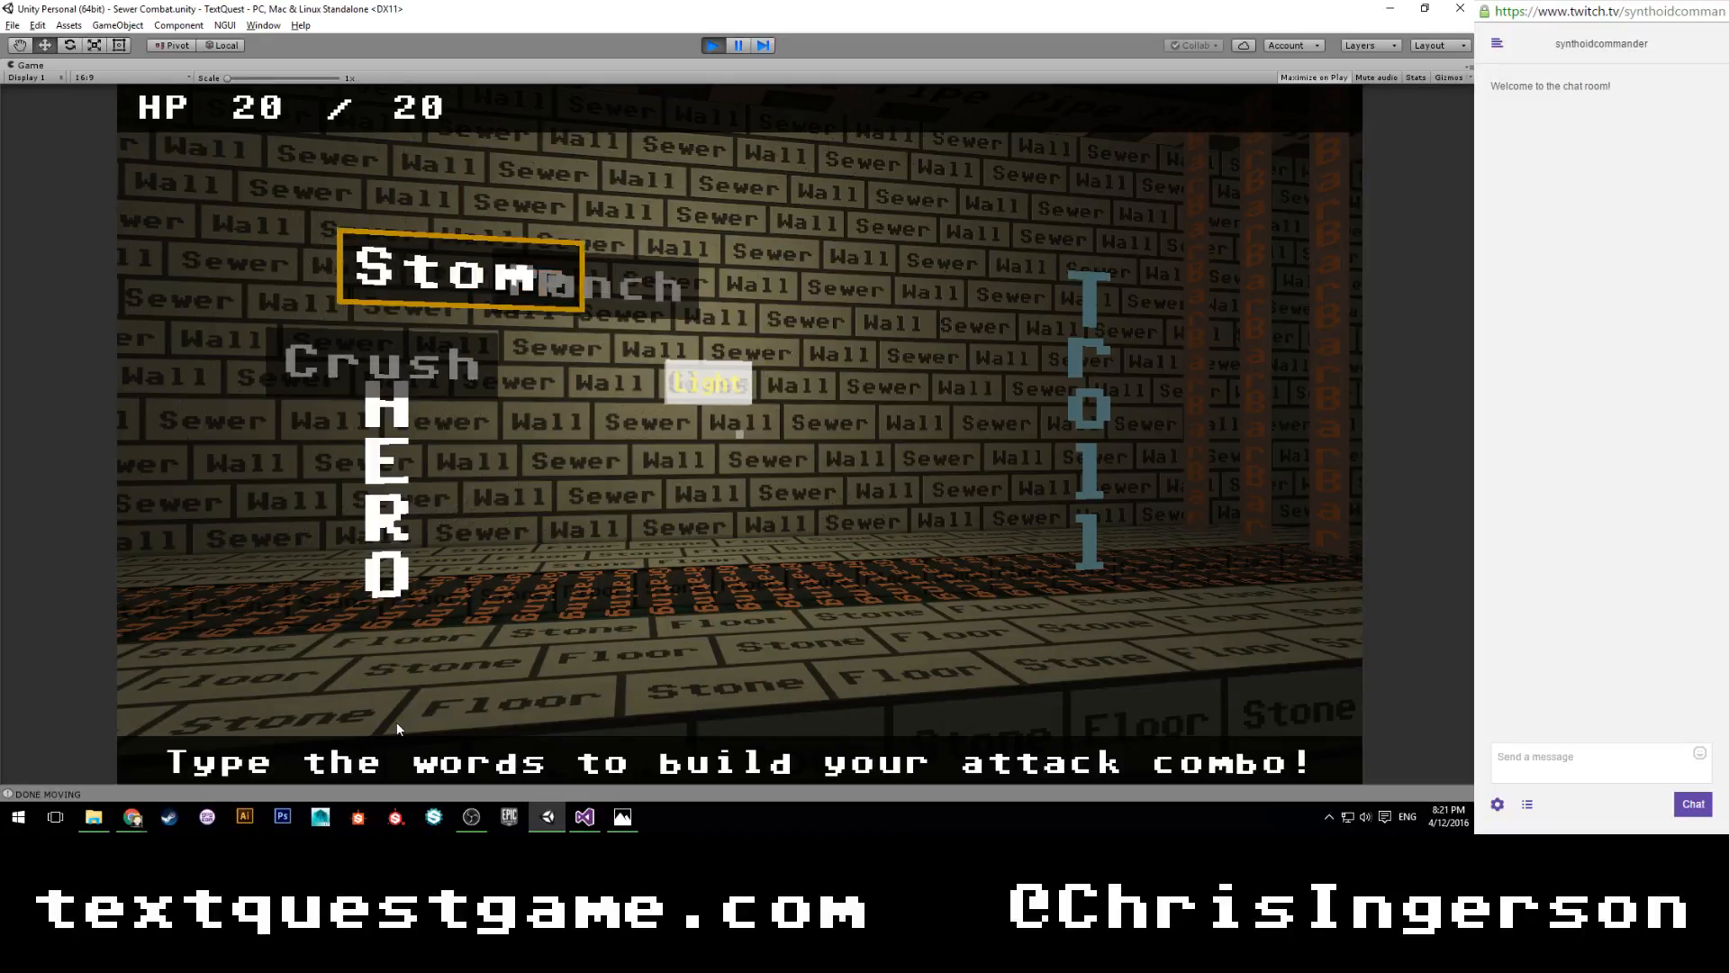
type("hitcrush")
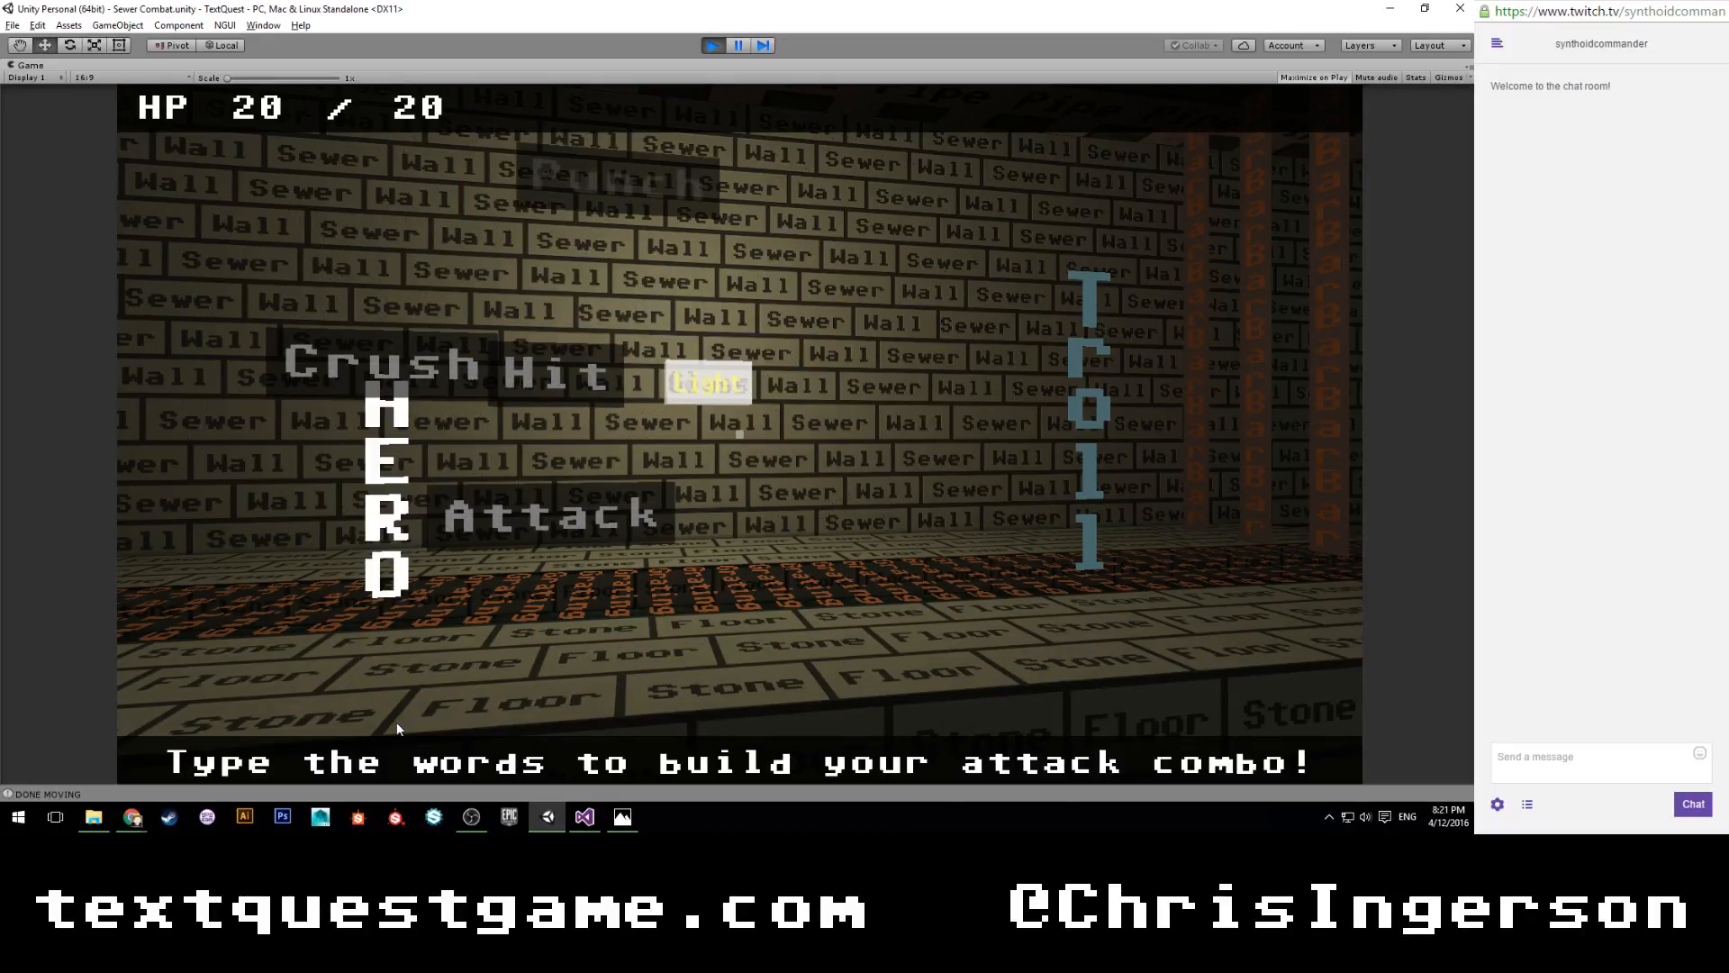
type("punchattack")
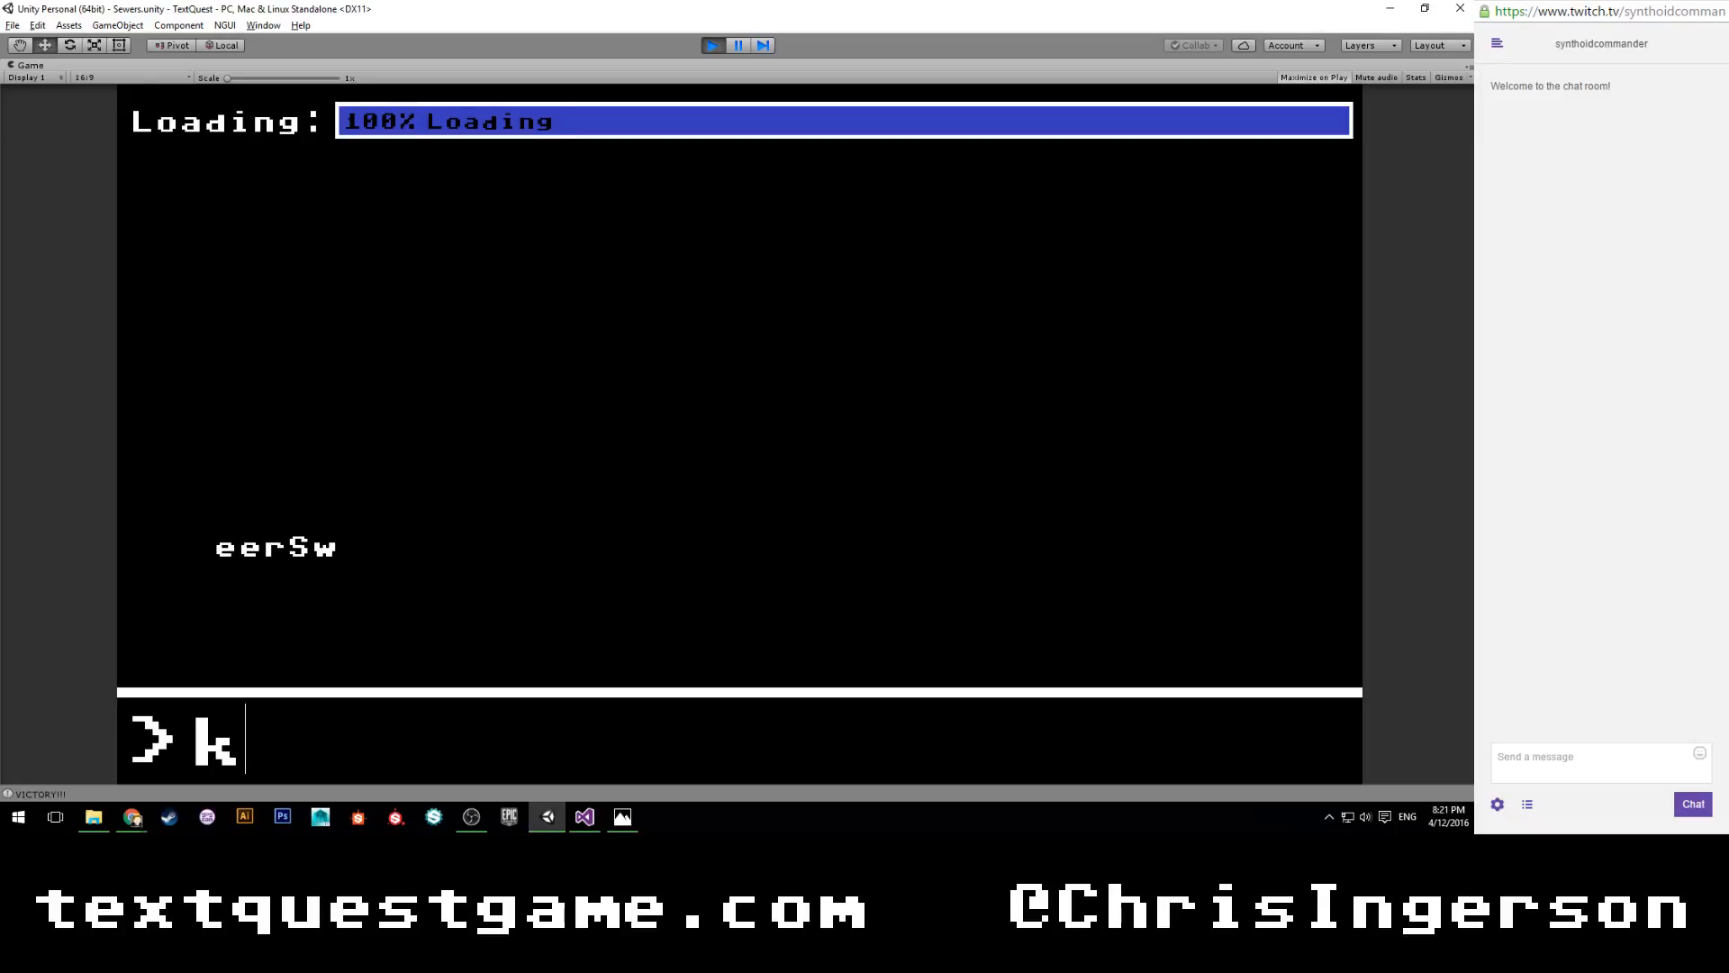
Step: Clear the stray letter at the loading prompt, enter start to begin the Sewers level, and stop the game
key("BackSpace")
type("start")
key("Return")
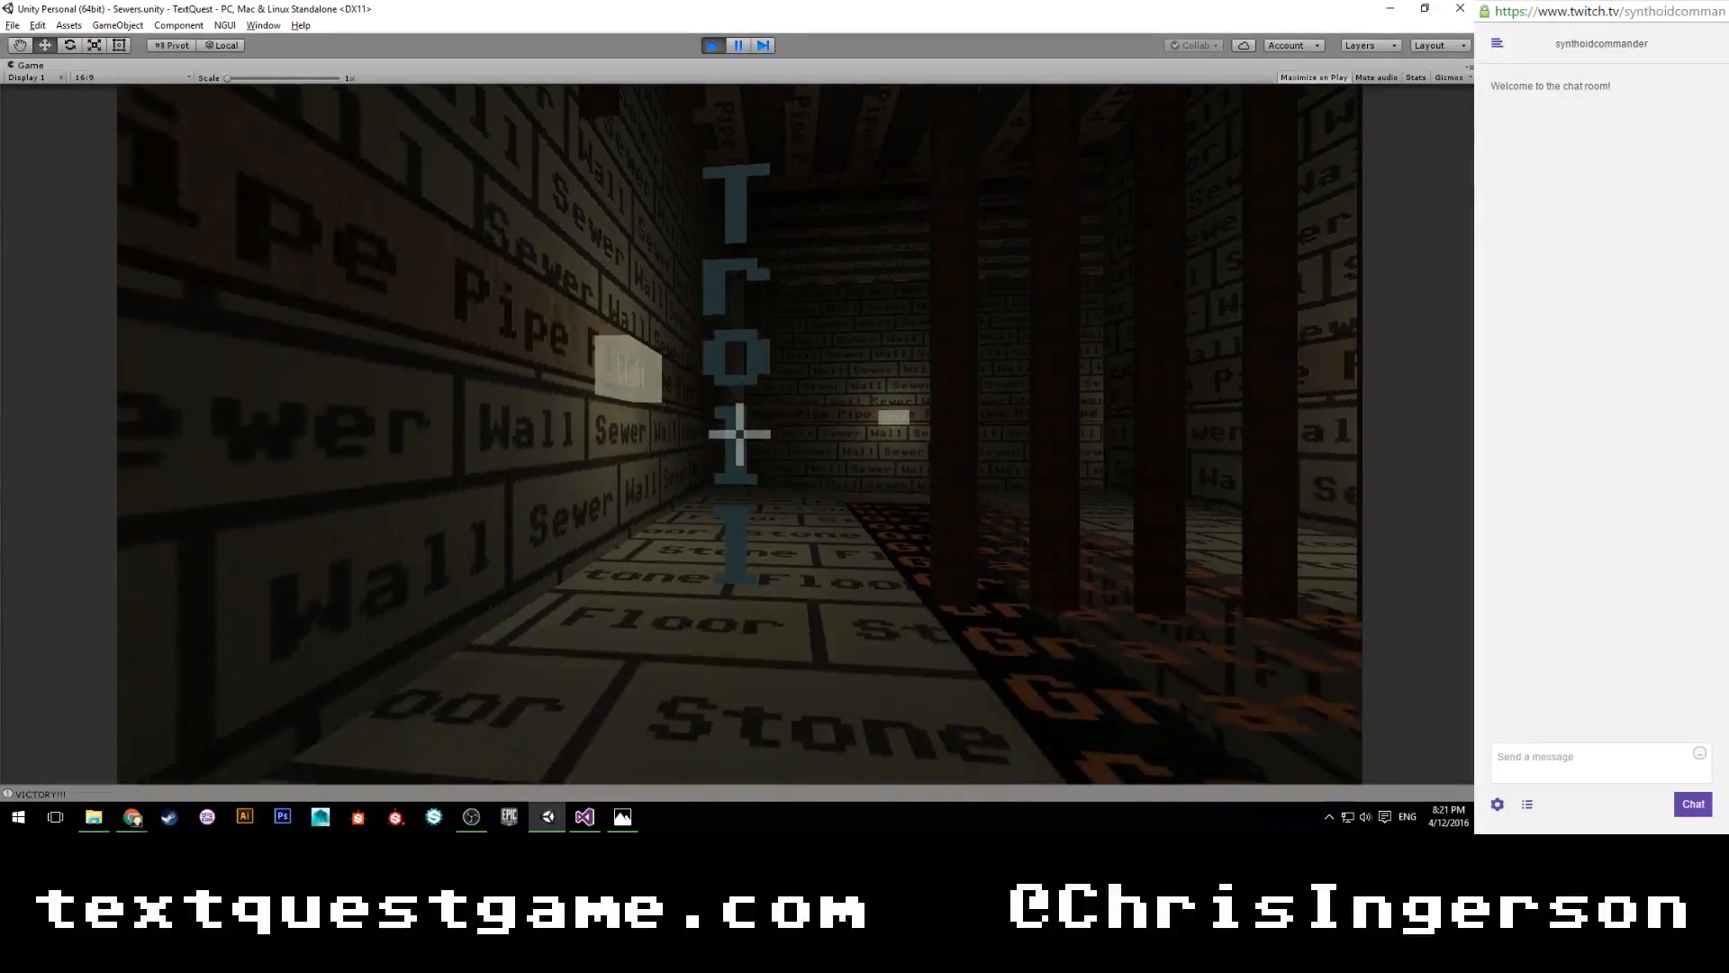
key("ctrl+p")
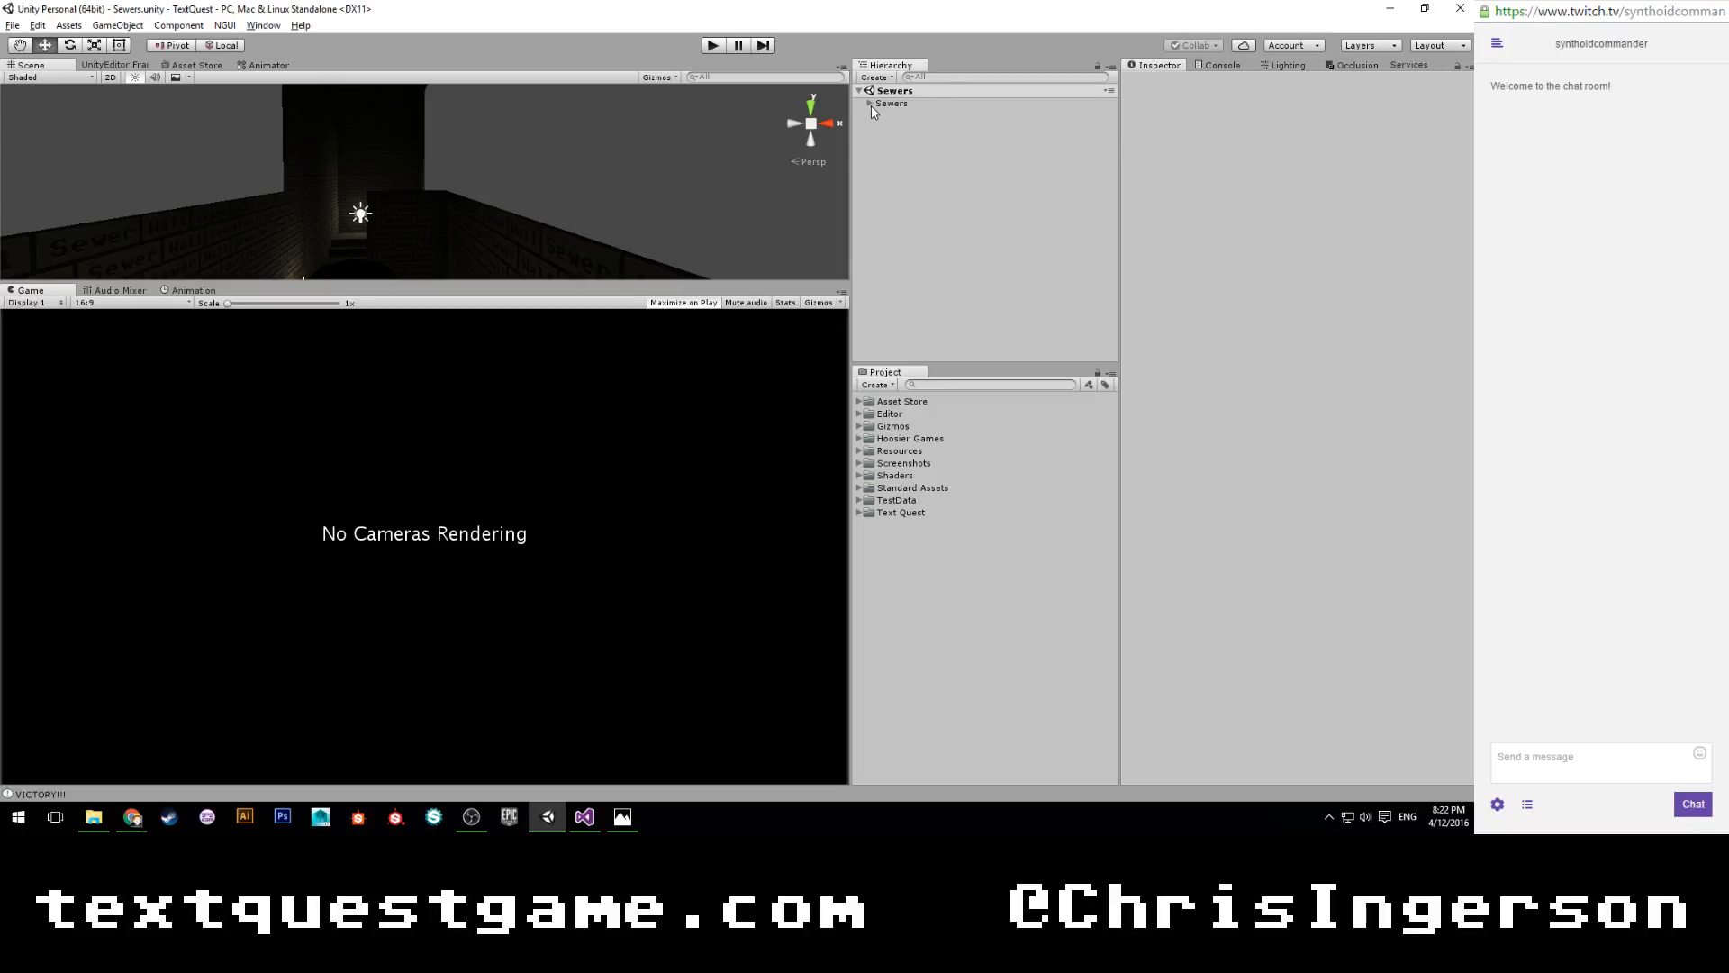
Step: Run the Sewers scene, enter hit at the Troll to test the transition into battle, and stop the game
left_click(713, 45)
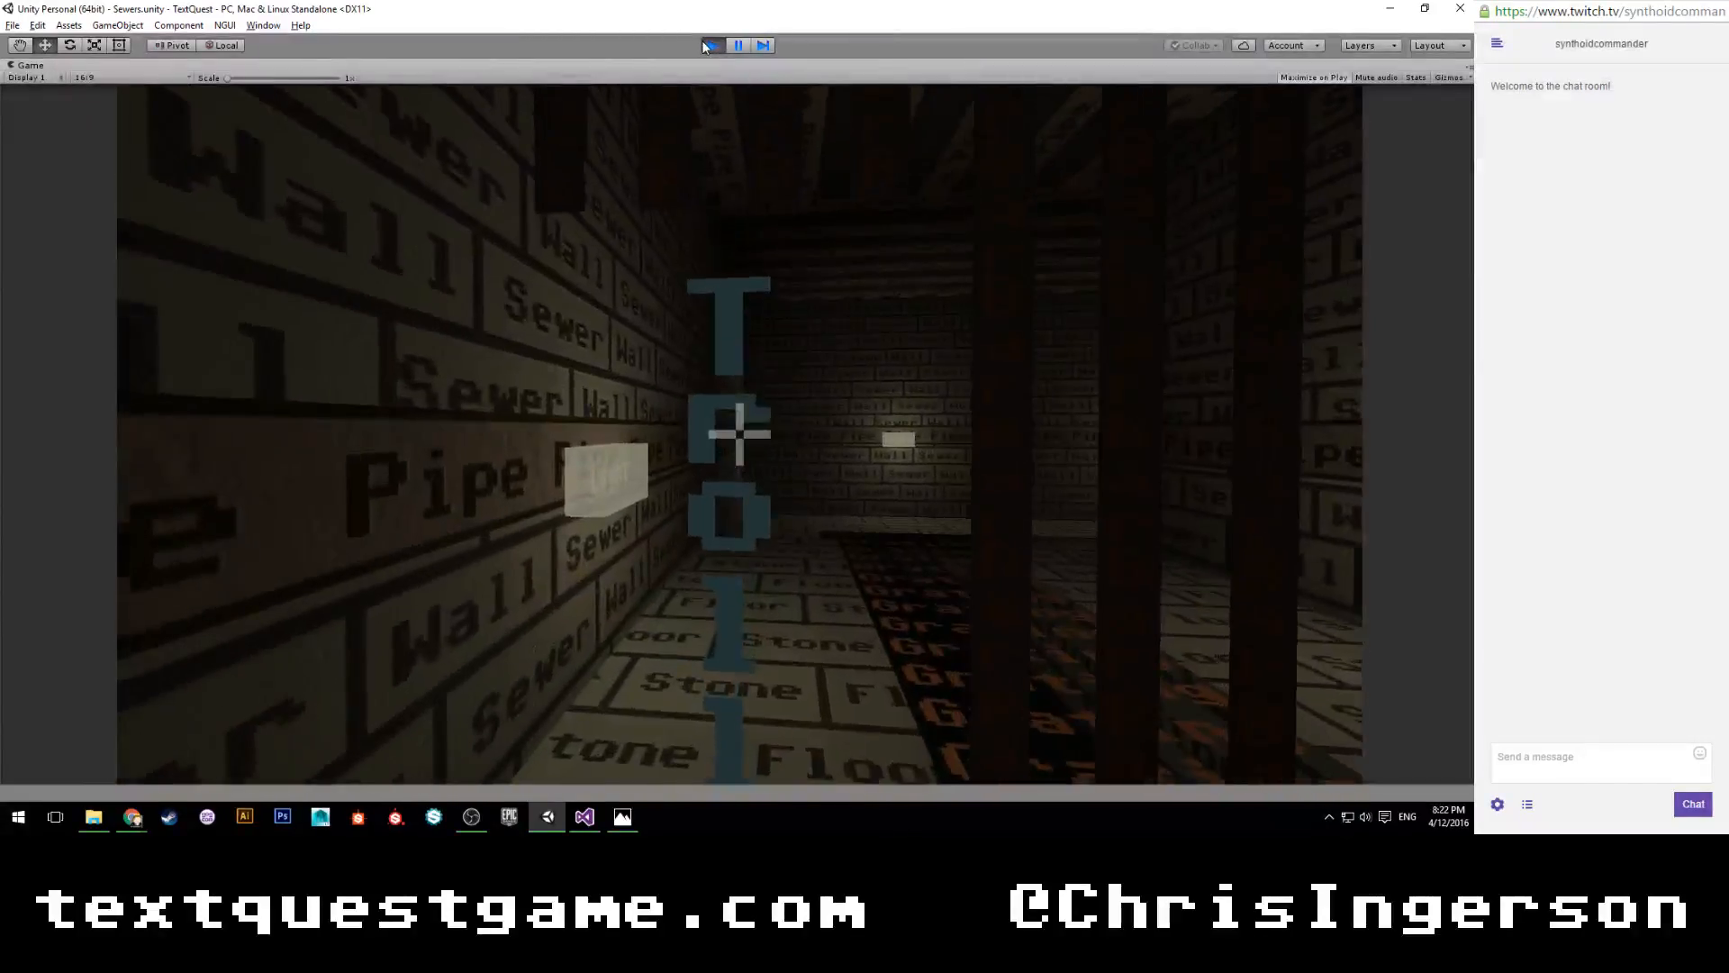
type("hit")
key("Return")
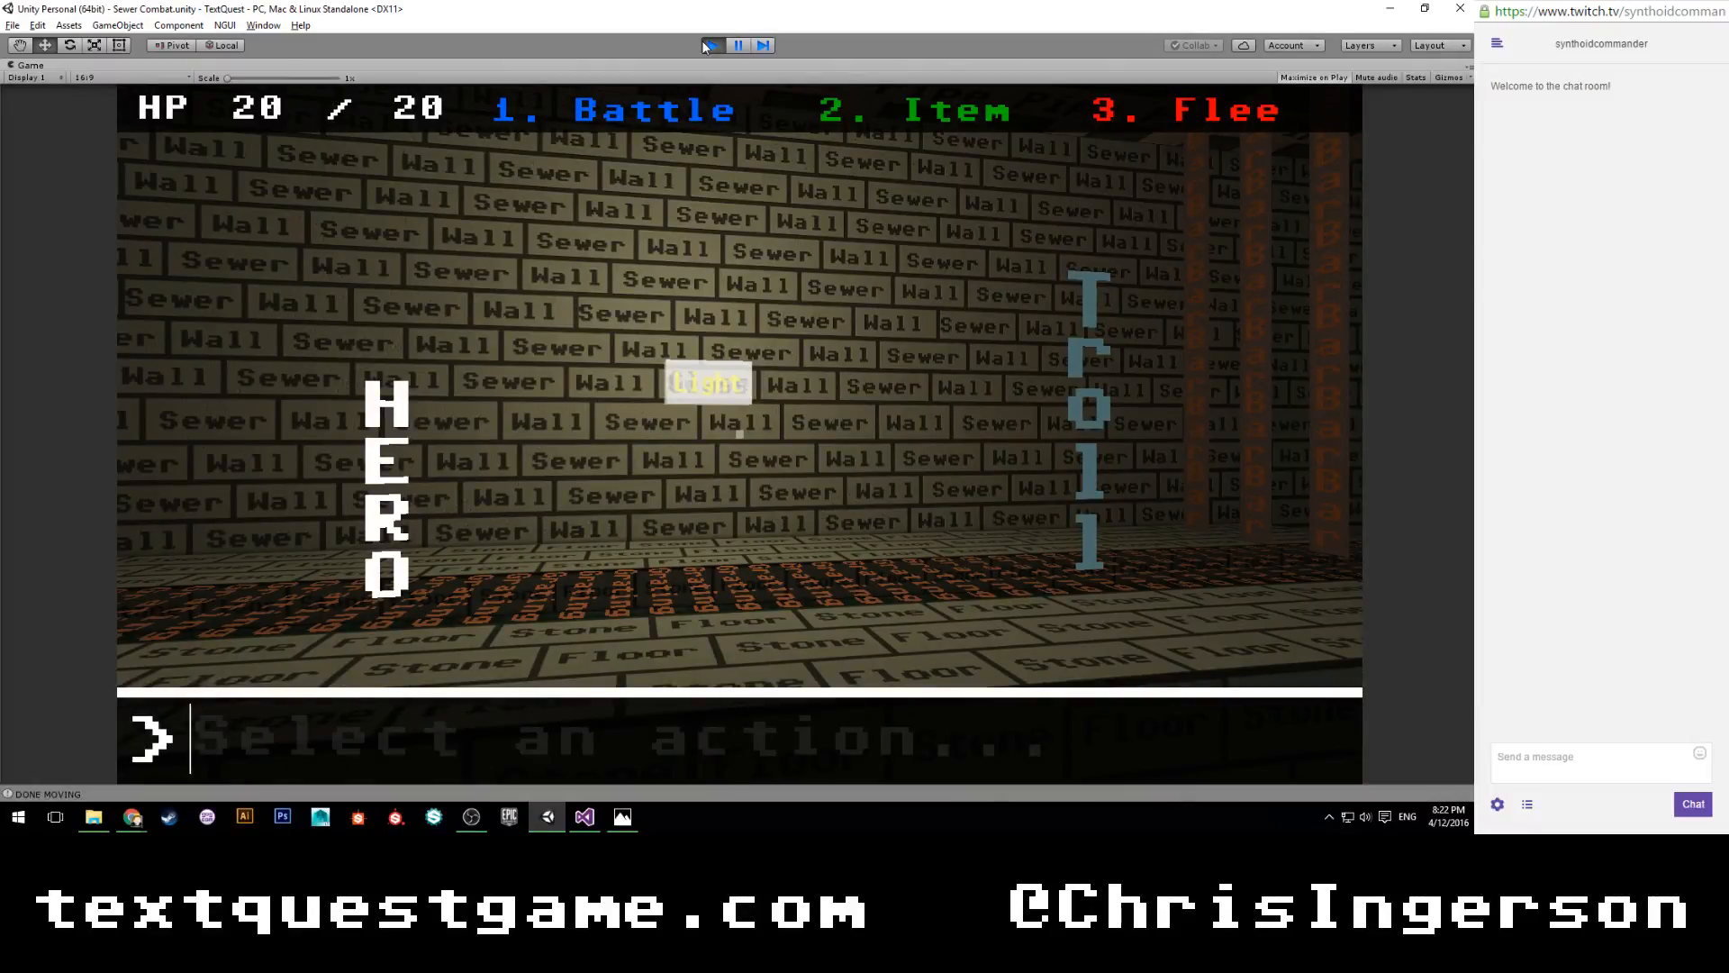
left_click(710, 45)
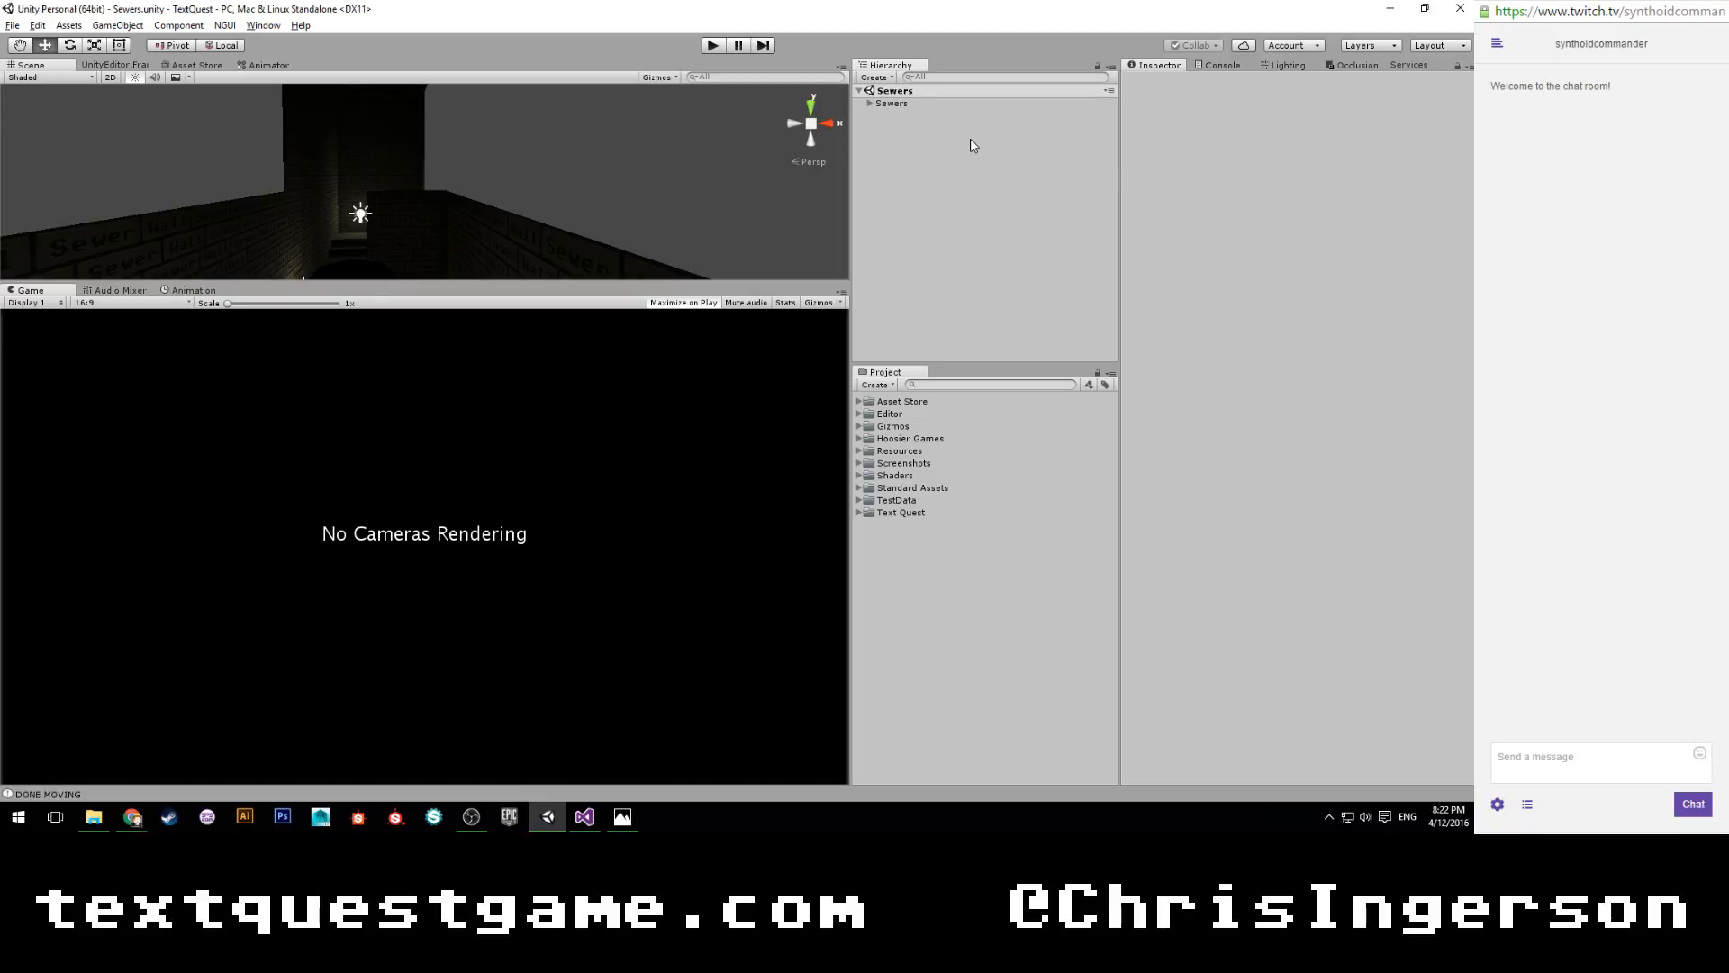
Step: Run the Sewers scene again for another playtest
left_click(714, 45)
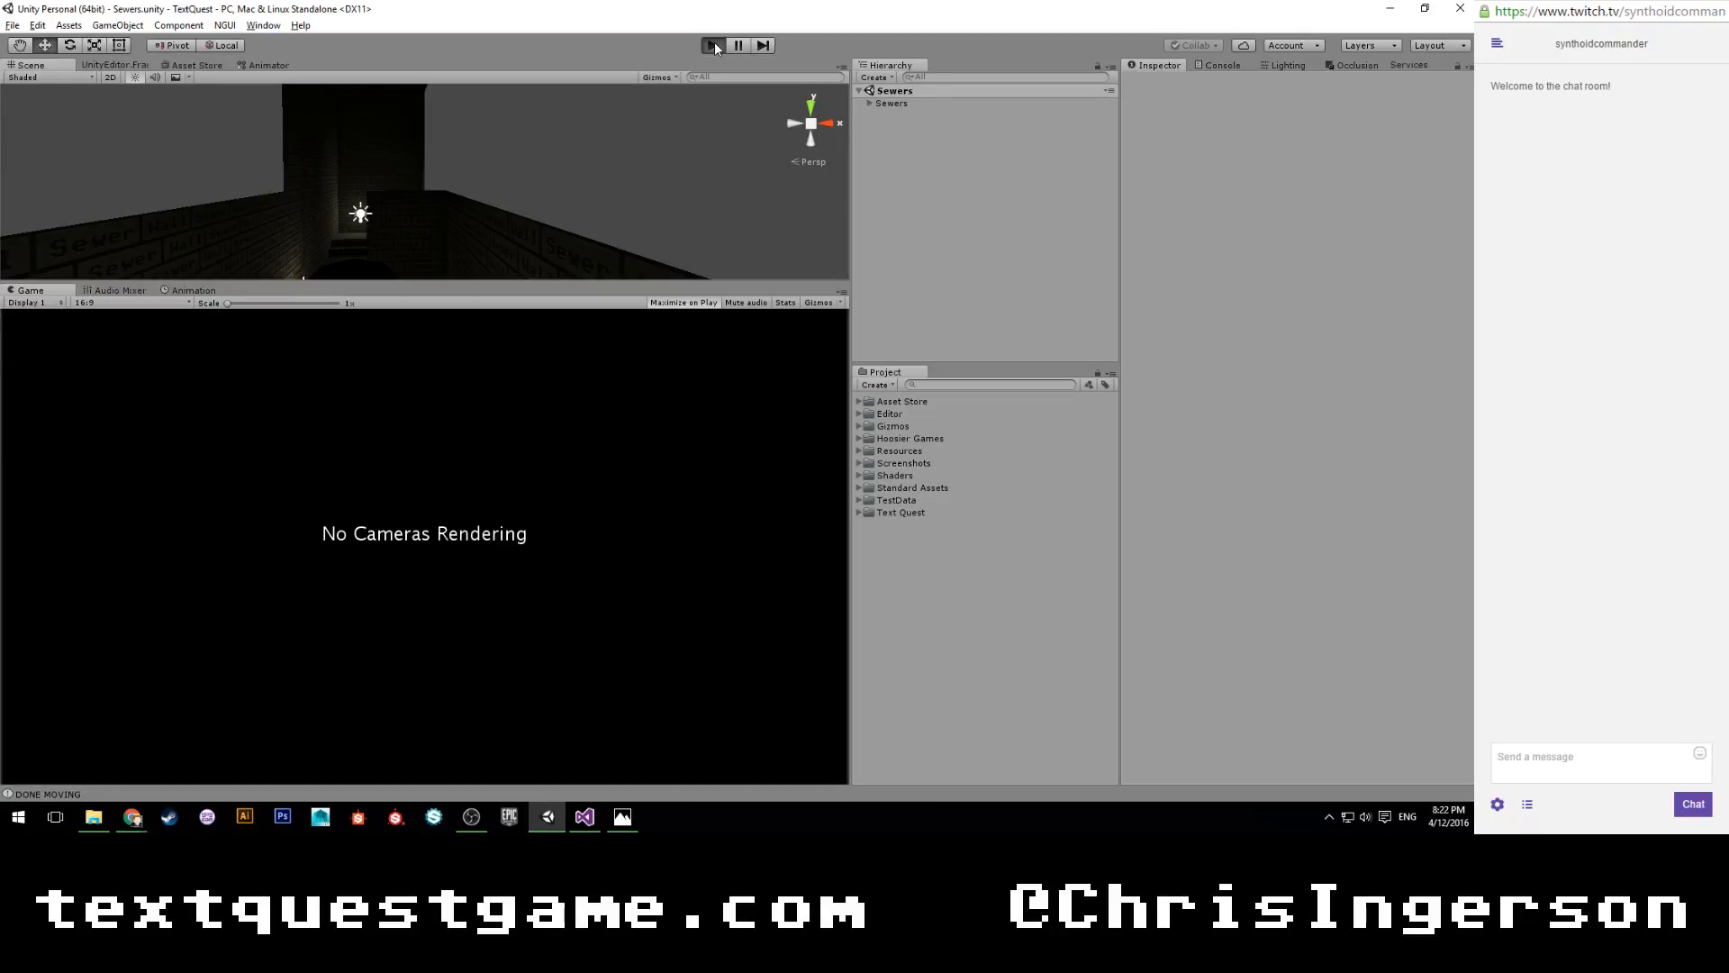